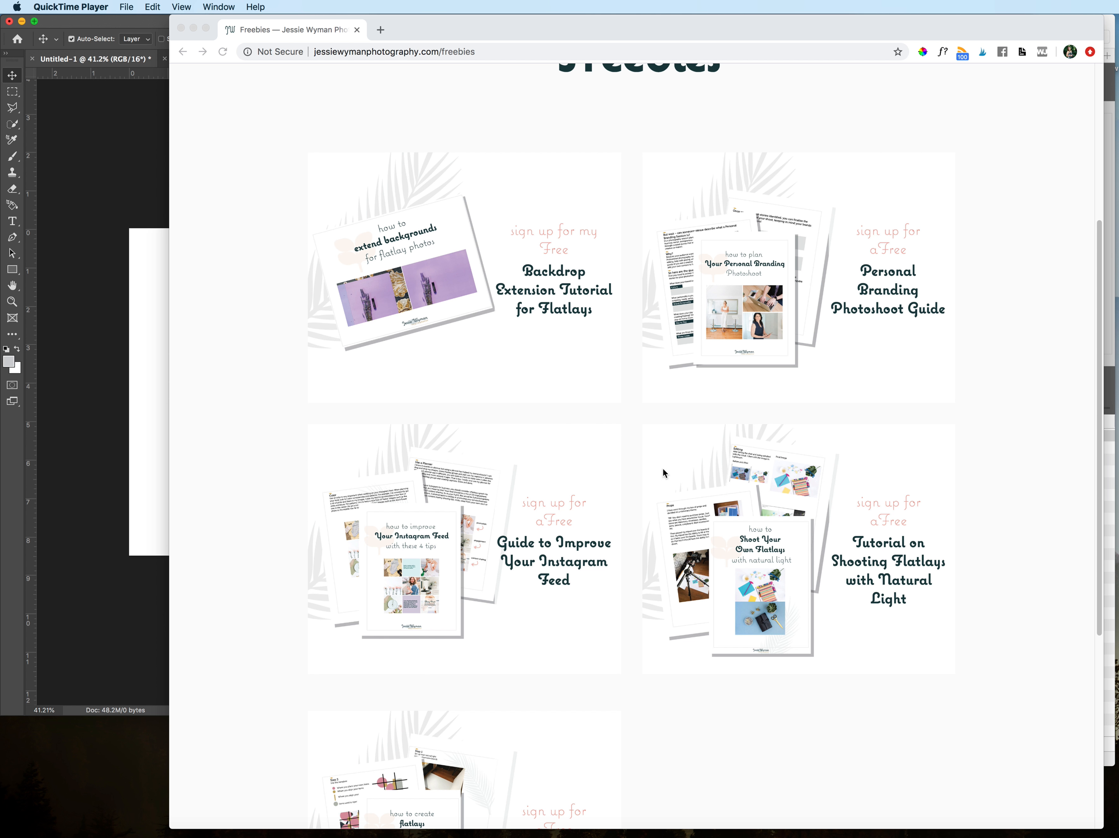
Step: View the Personal Branding Photoshoot Guide page and return to the Freebies page to examine the other freebie mockup graphics
left_click(724, 333)
left_click(768, 331)
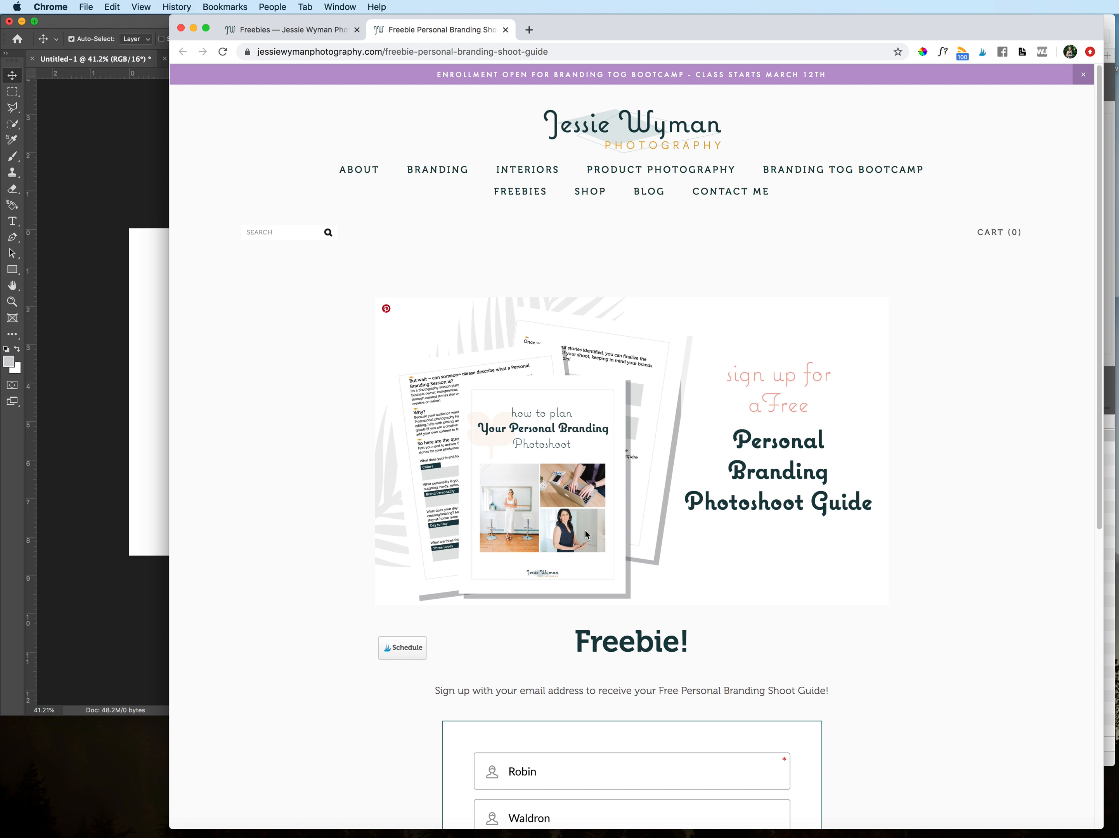
left_click(524, 191)
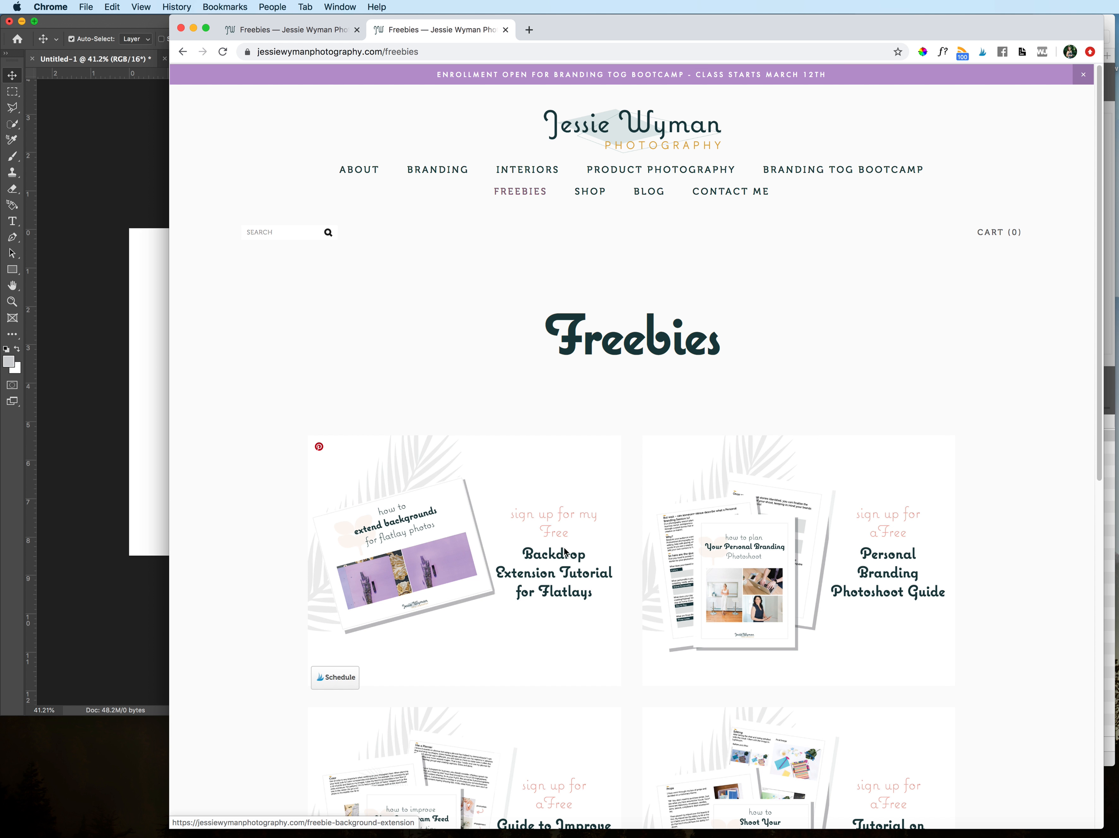
scroll(564, 547, "down", 3)
scroll(564, 547, "down", 4)
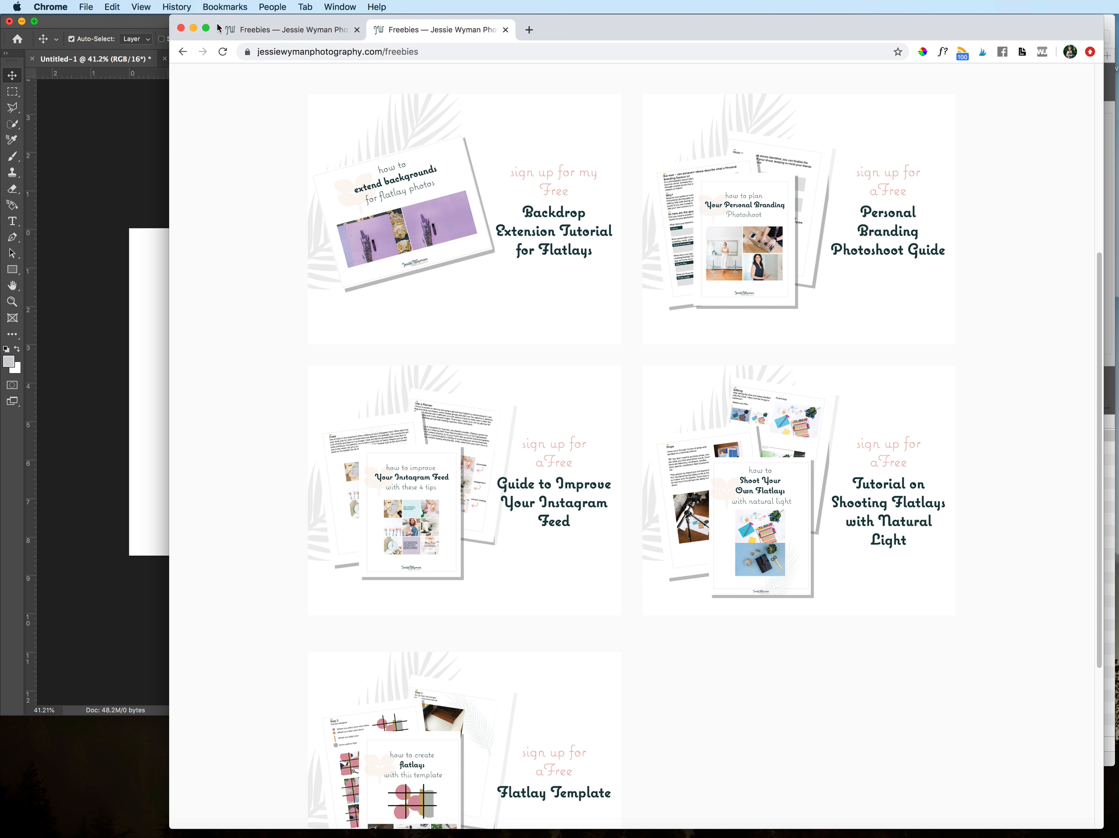
Step: Switch to Acrobat and skim through the pages of Personal Brand Shoot Planner.pdf
left_click(151, 136)
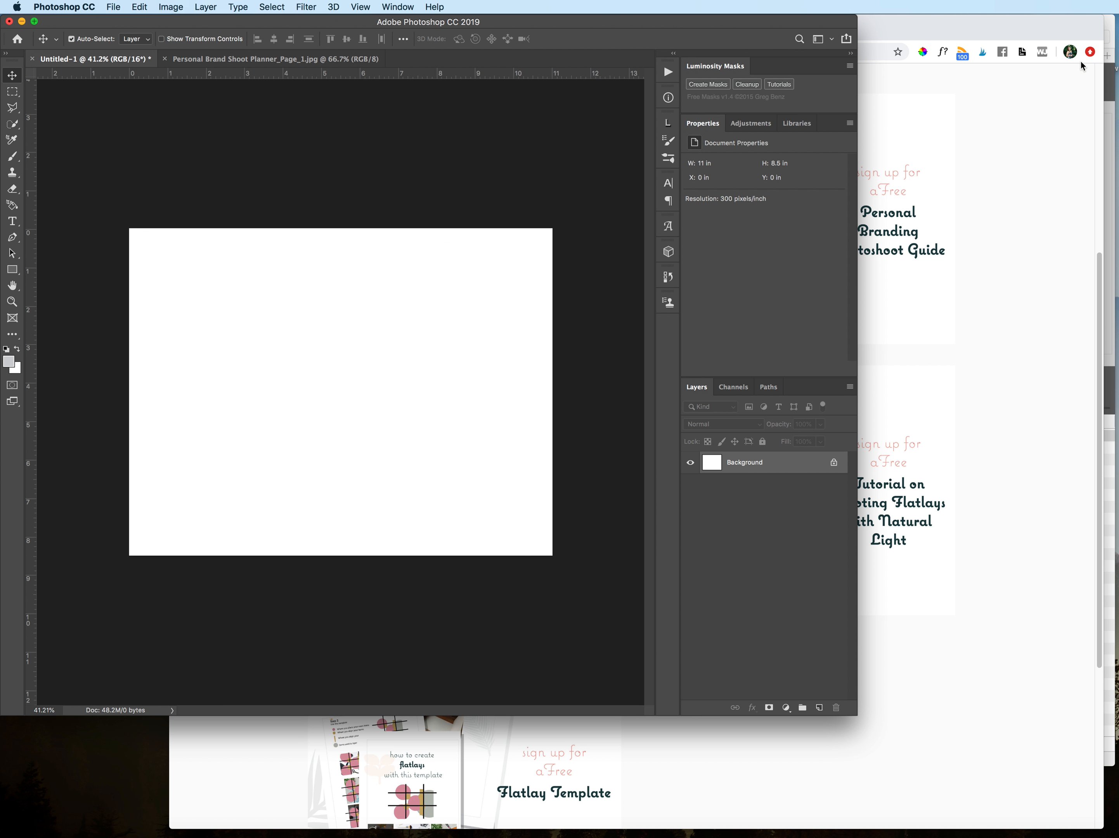
left_click_drag(1095, 23, 1038, 17)
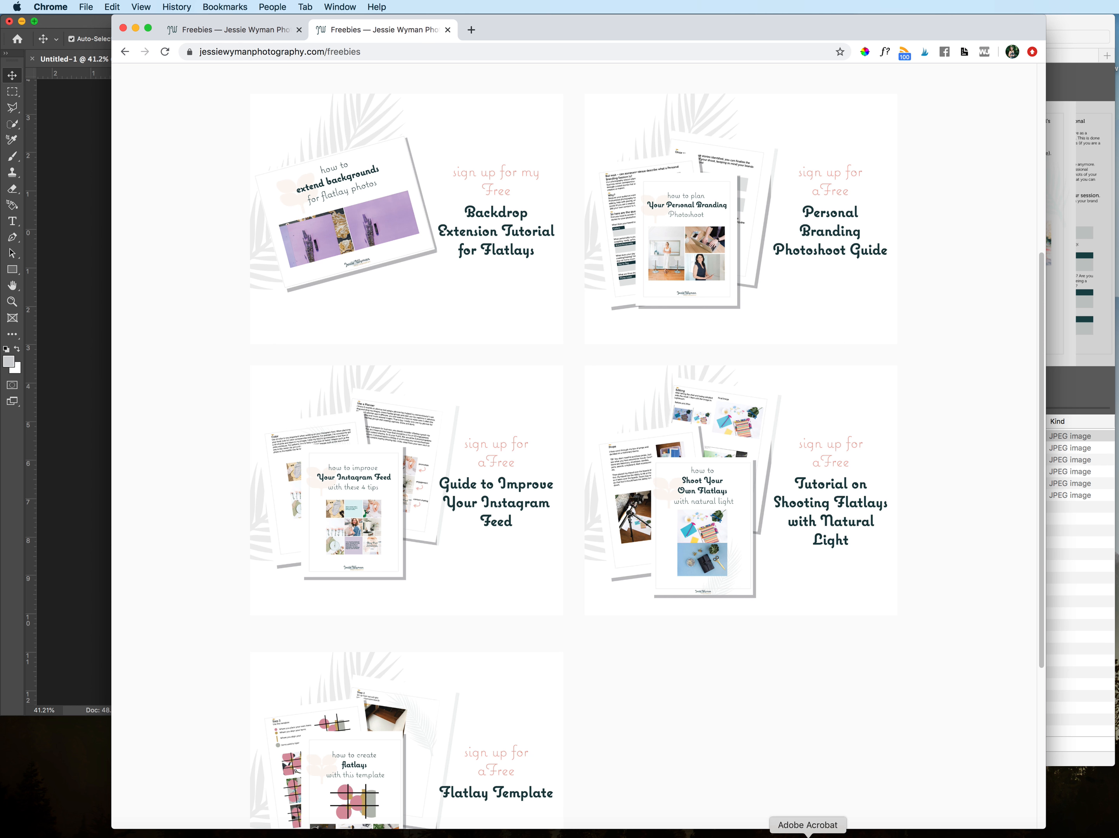
left_click(765, 834)
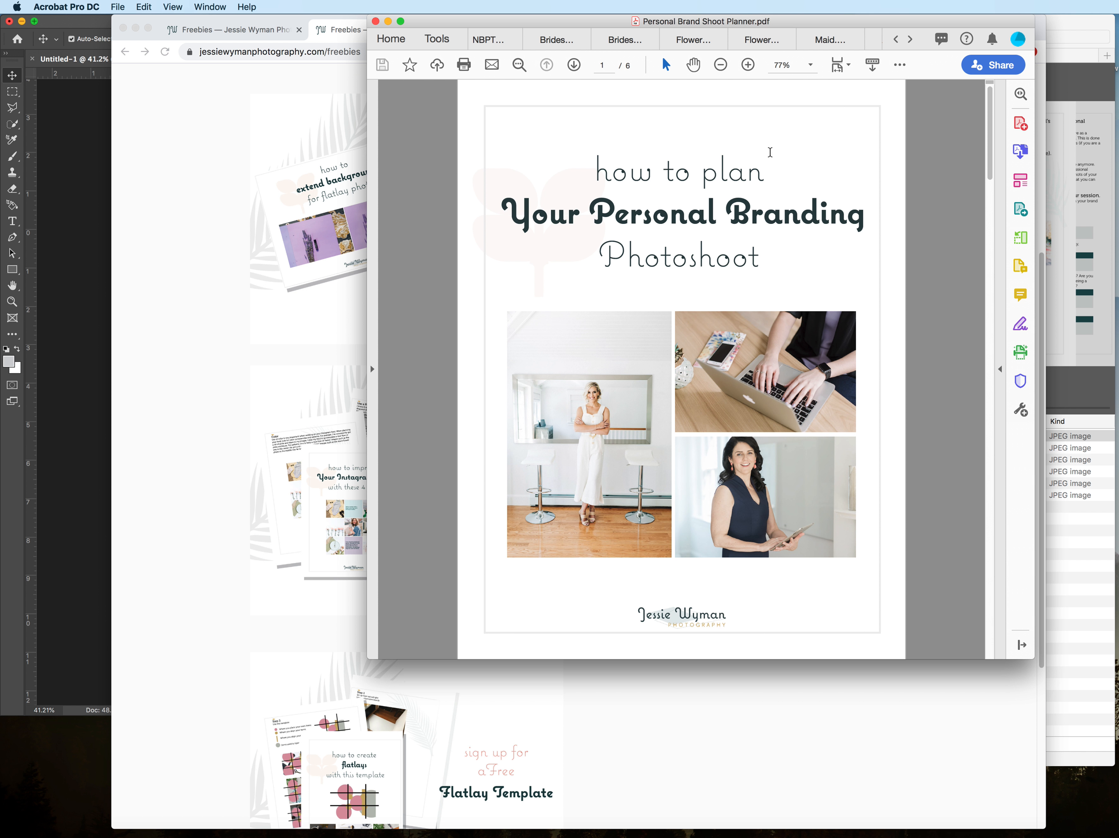
scroll(738, 317, "down", 20)
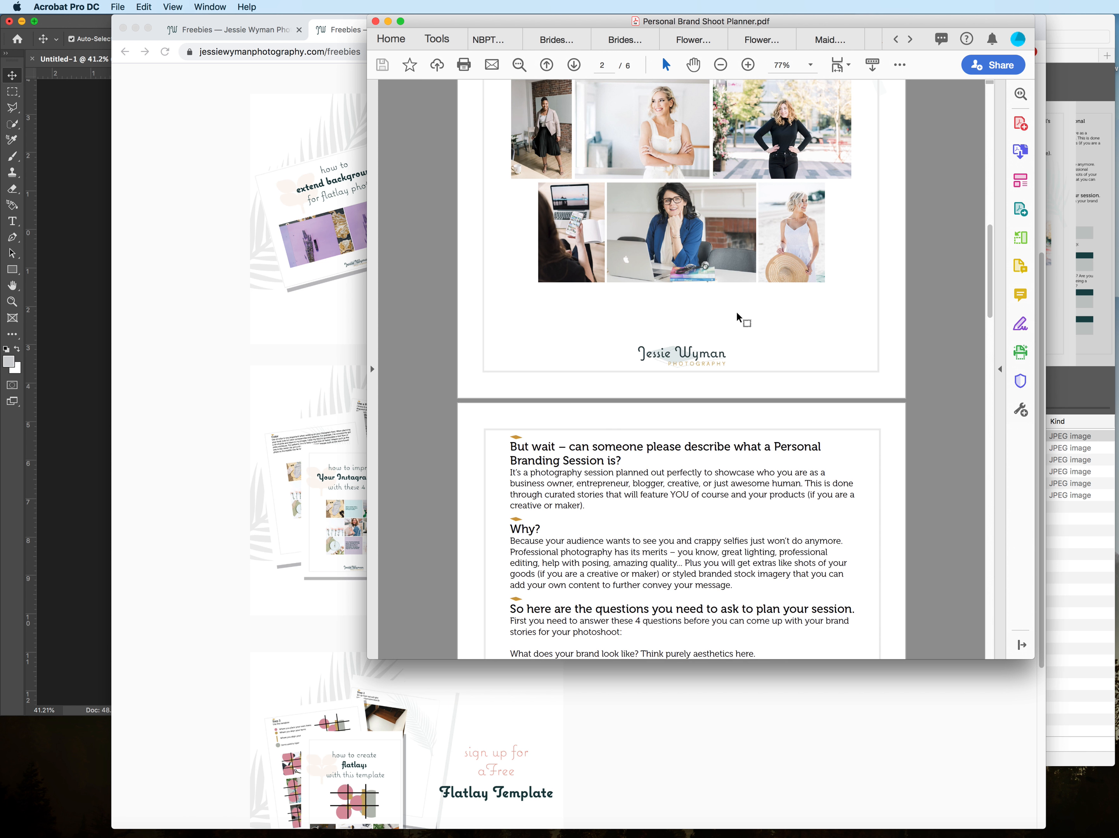
scroll(739, 317, "down", 15)
scroll(739, 335, "up", 13)
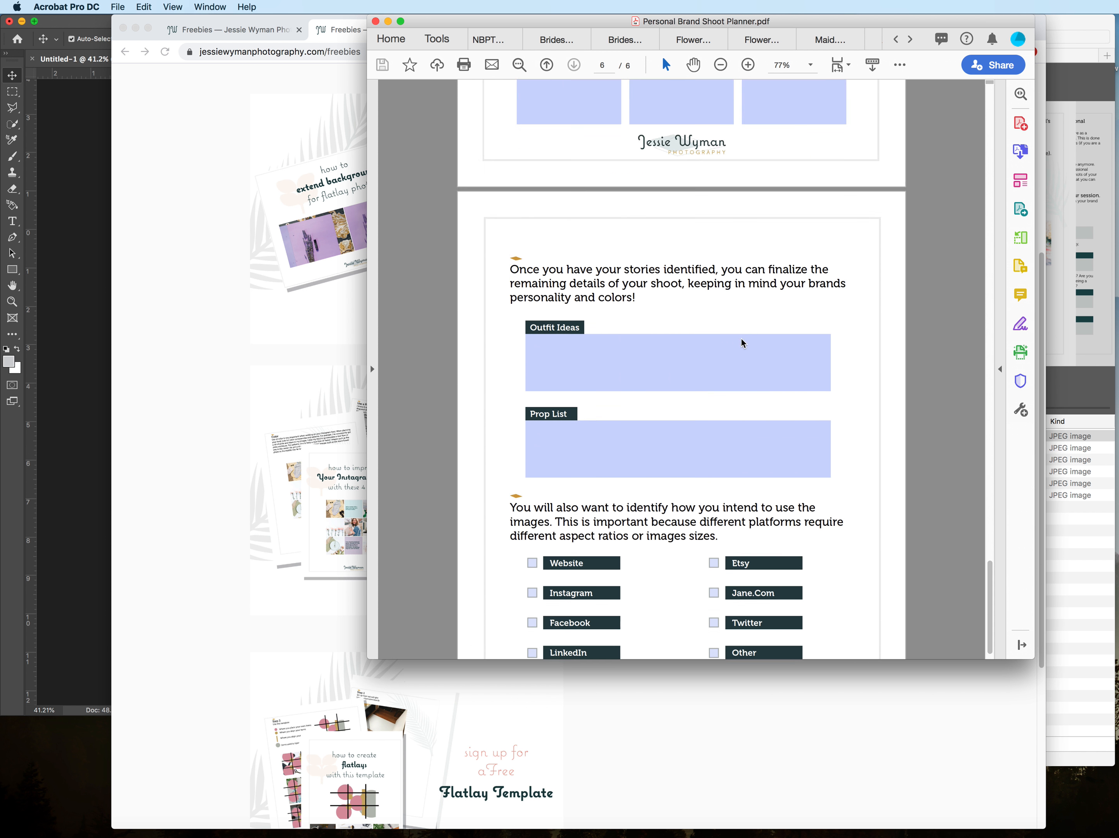
scroll(741, 343, "up", 20)
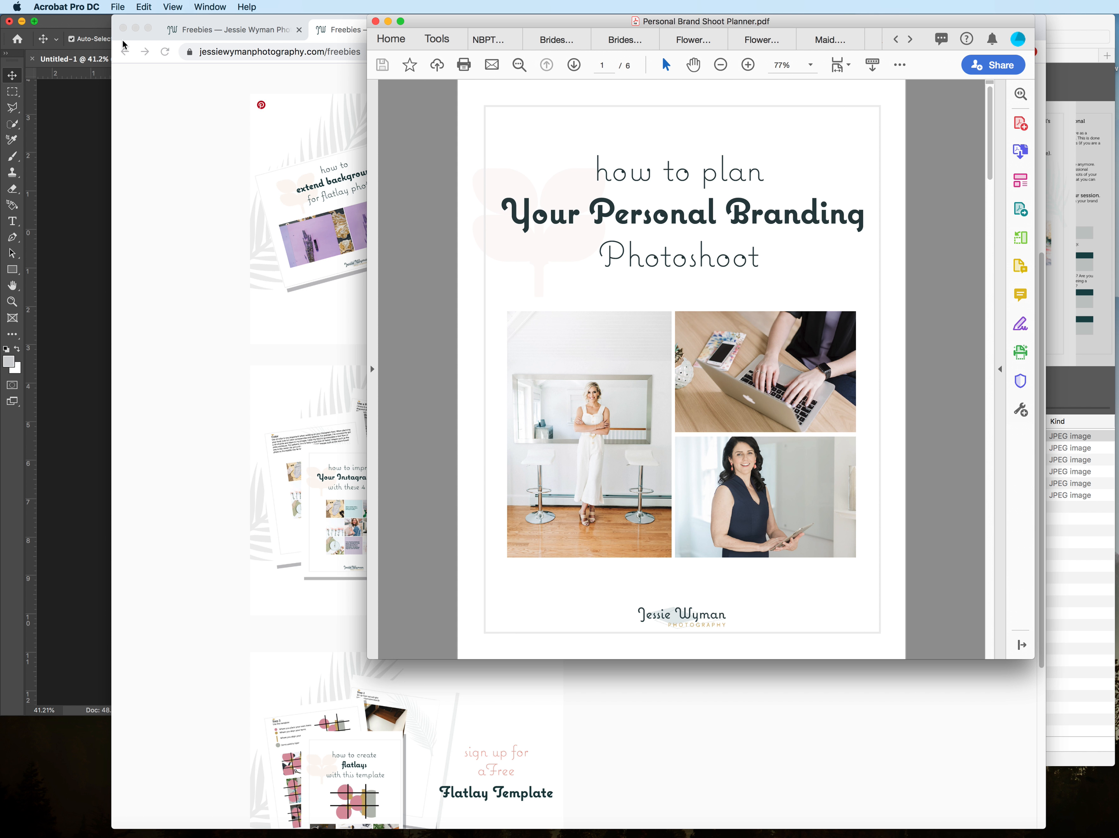
Step: Choose the Tutorial folder and JPEG format for saving a copy of the planner PDF, and cancel the save
left_click(117, 7)
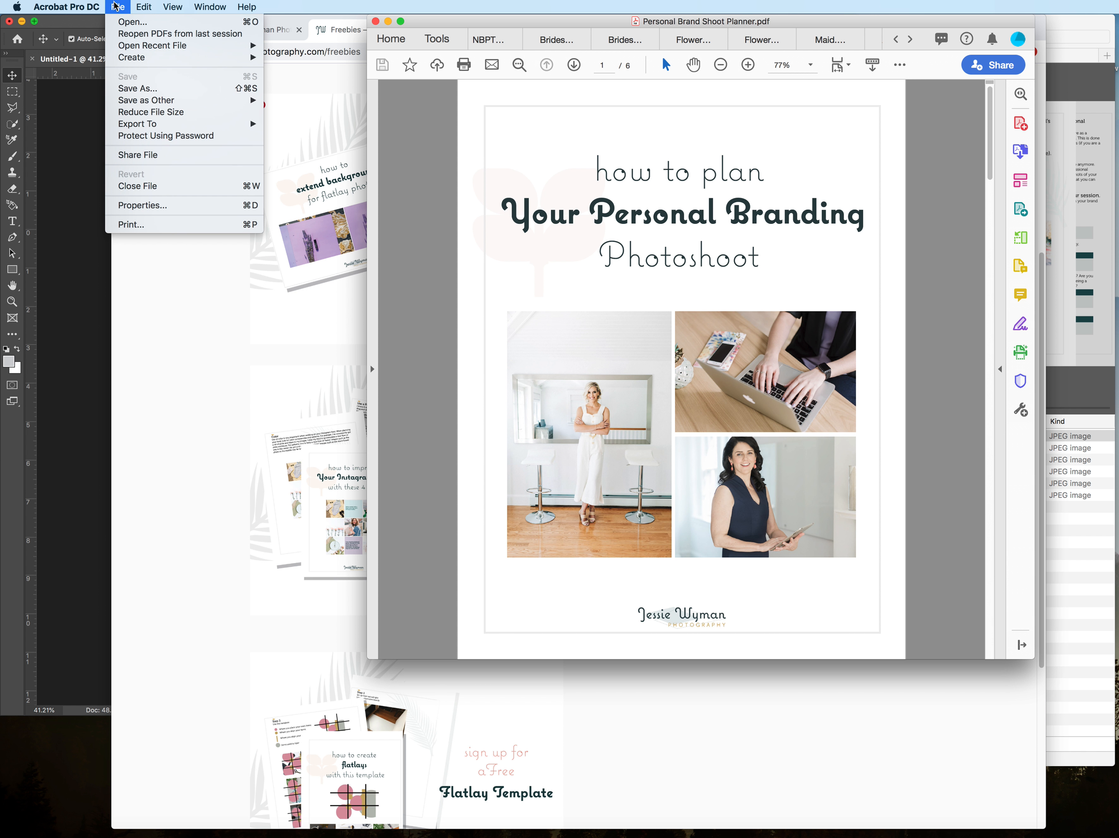
left_click(145, 89)
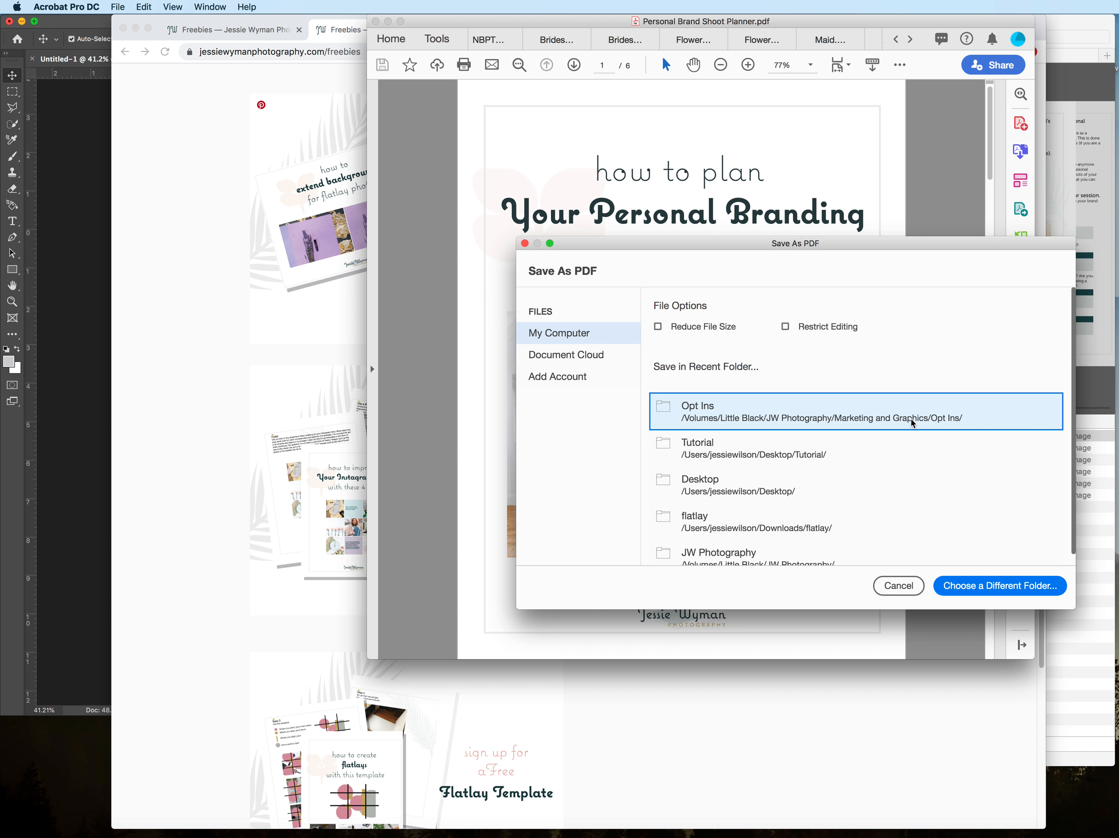
left_click(858, 450)
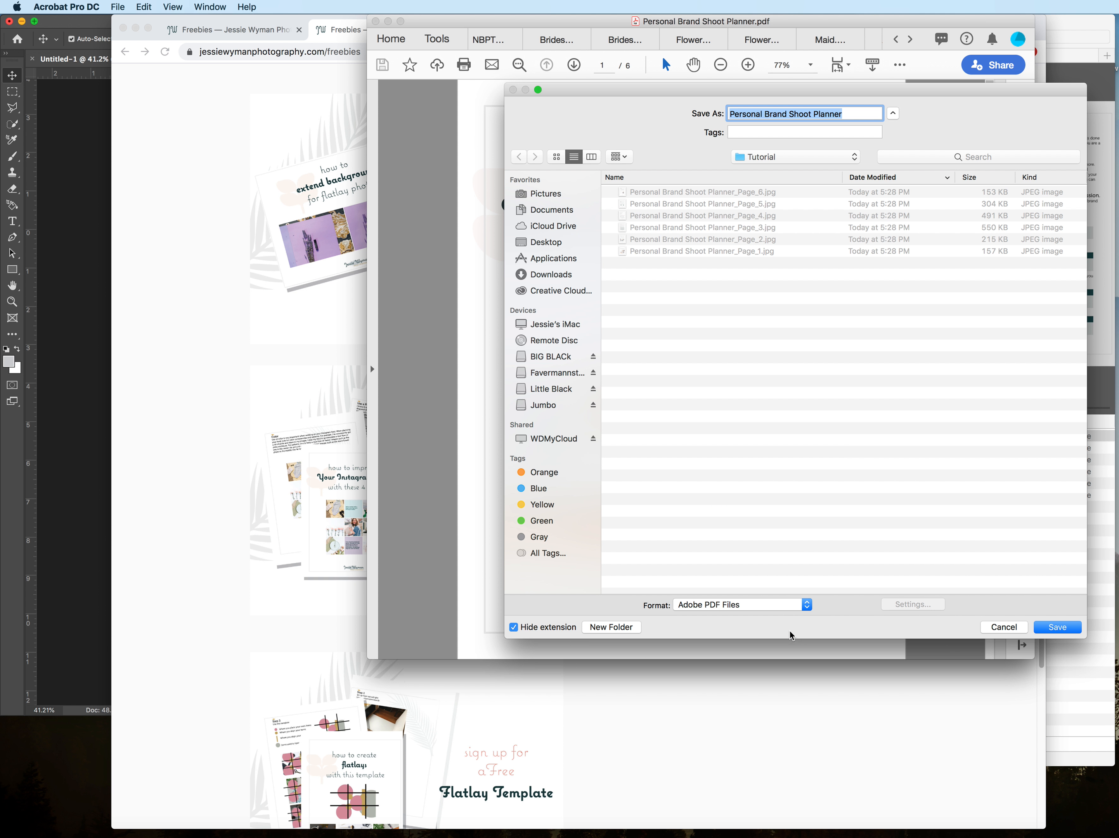
left_click(771, 604)
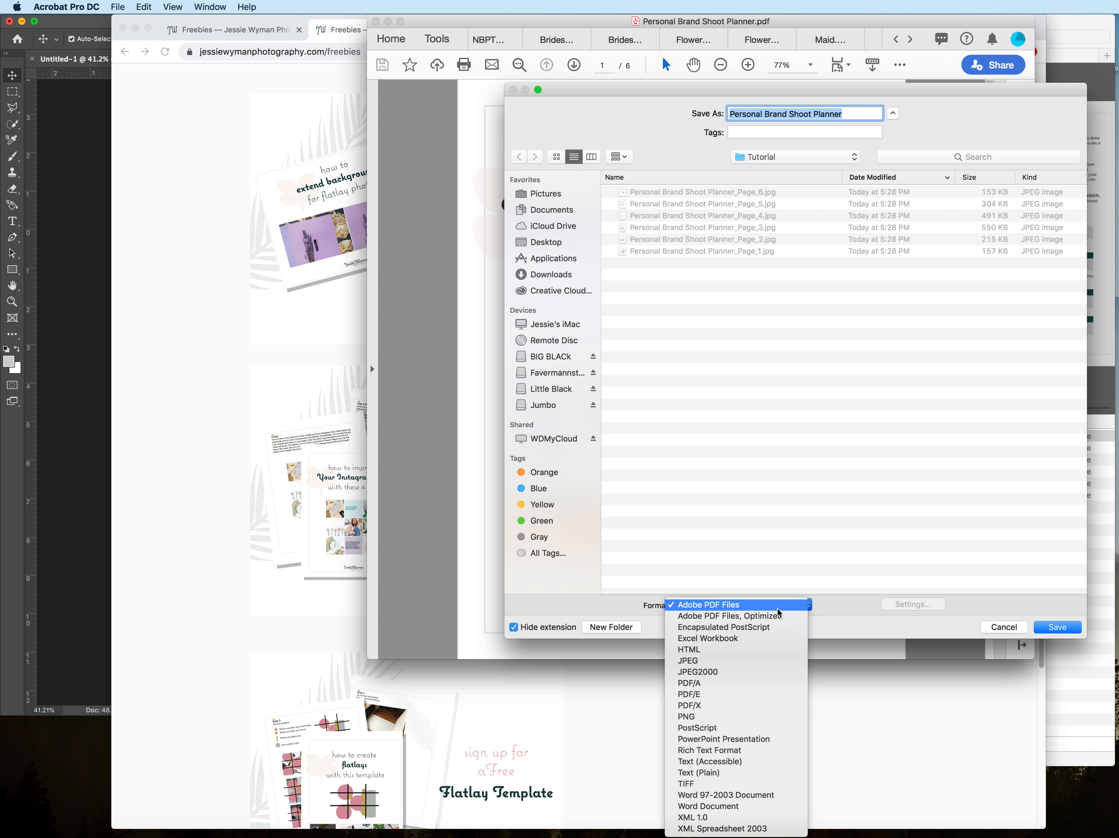
left_click(767, 651)
left_click(756, 604)
left_click(756, 616)
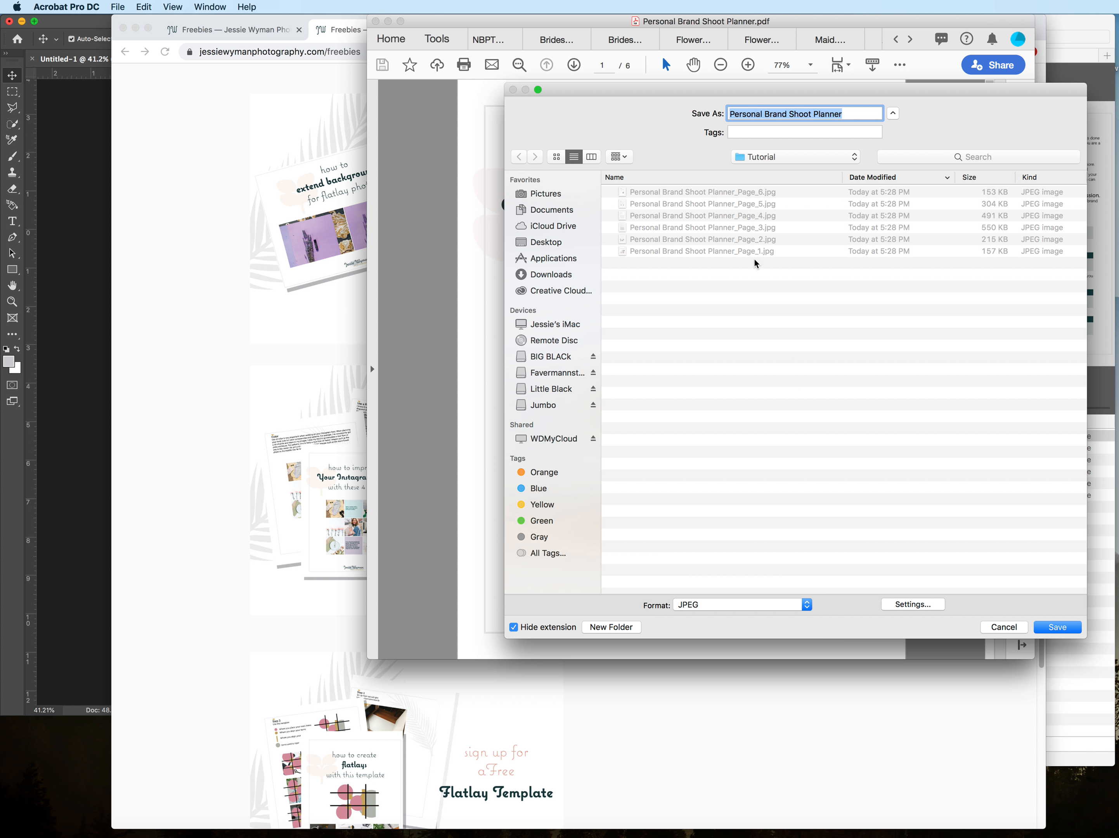
left_click(1005, 628)
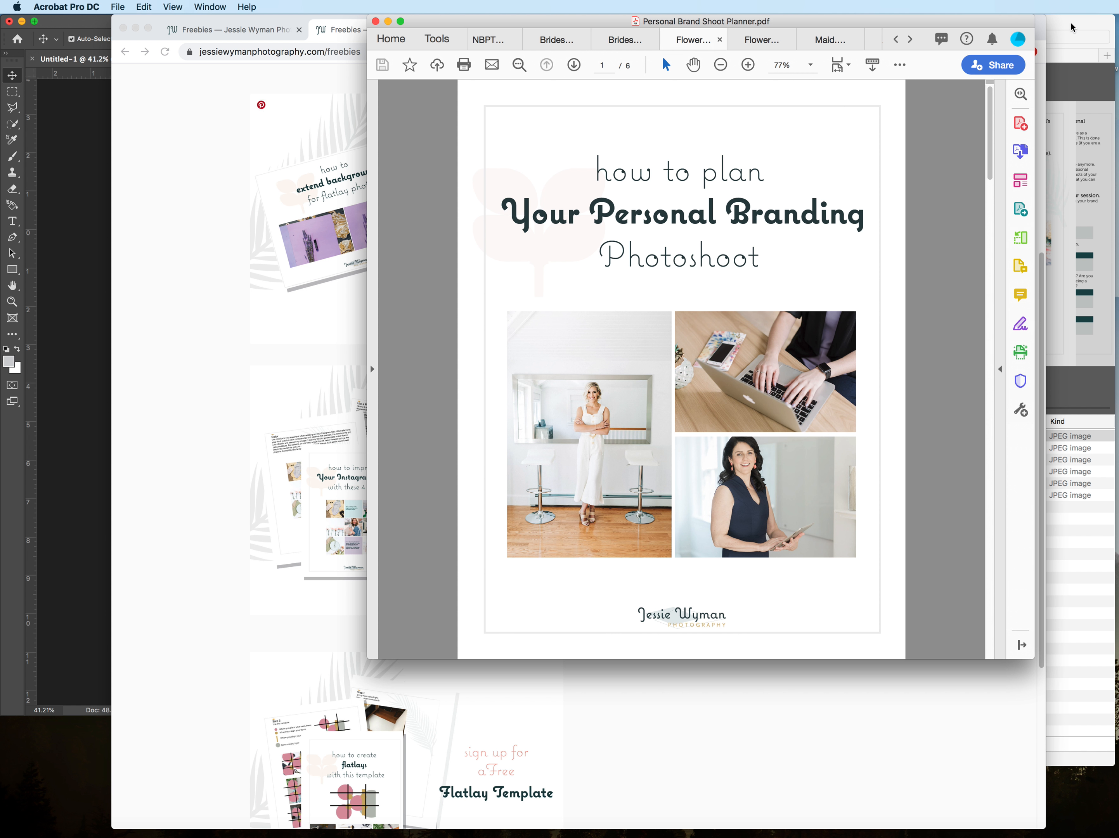
Step: Place the Personal Brand Shoot Planner Page_1, Page_3 and Page_5 JPEGs from the Tutorial folder into the Untitled-1 Photoshop document
left_click(1062, 40)
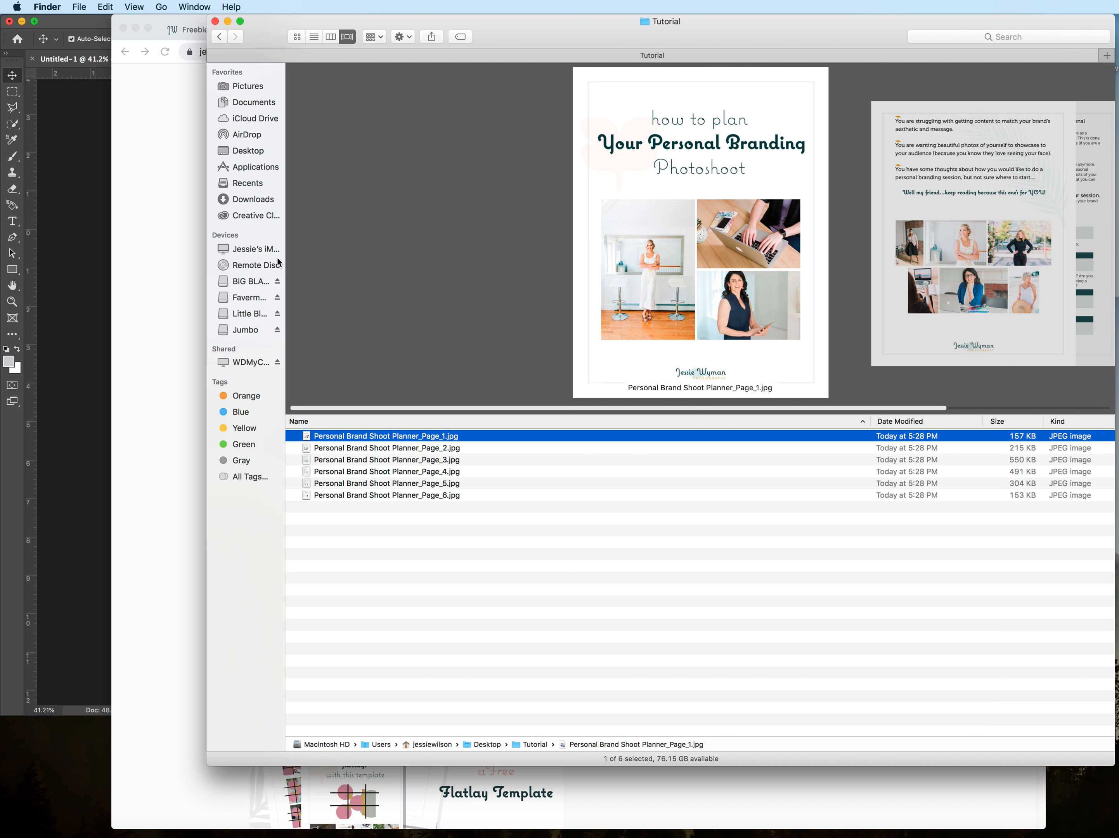
left_click(406, 461)
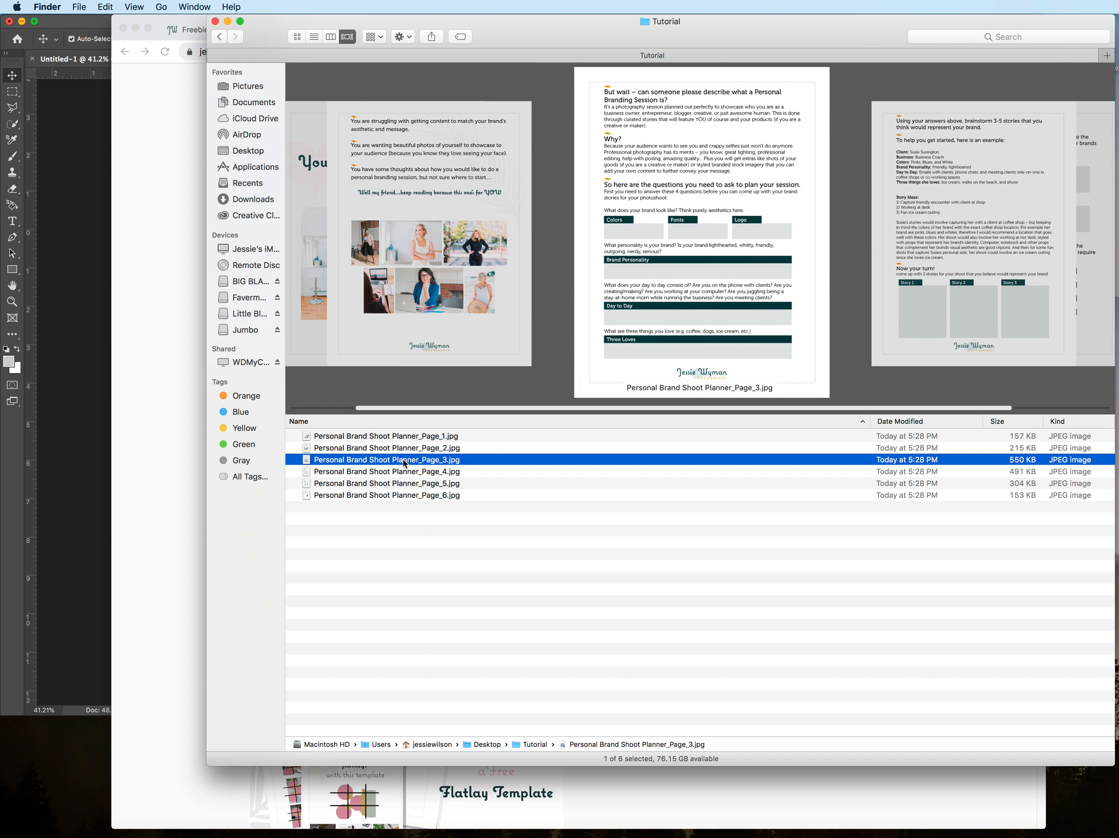
left_click(398, 439)
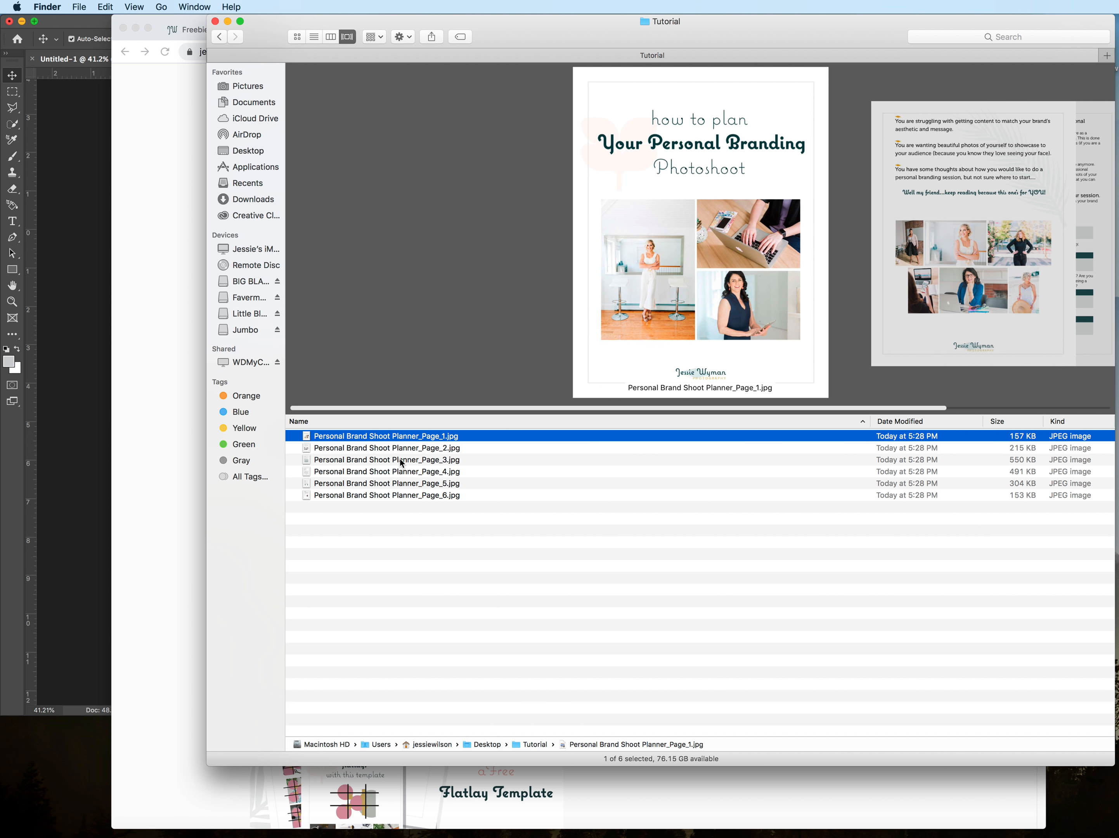
left_click(401, 459)
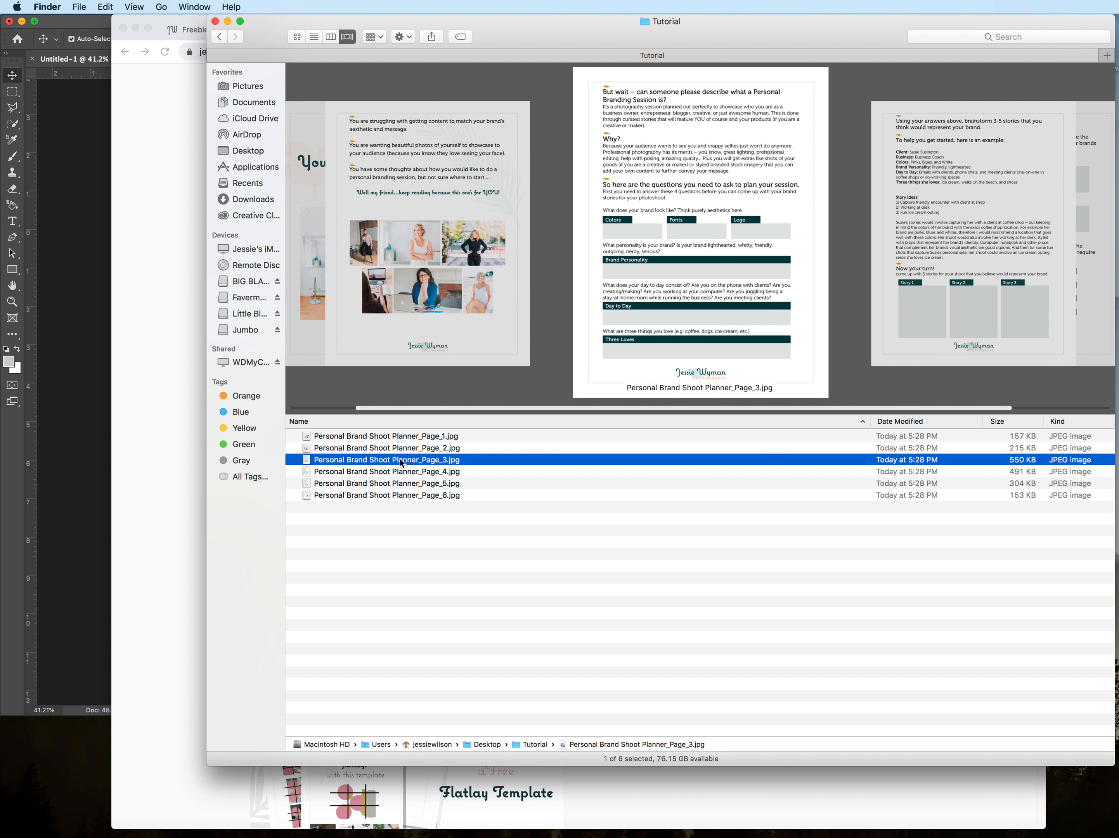
left_click(395, 485)
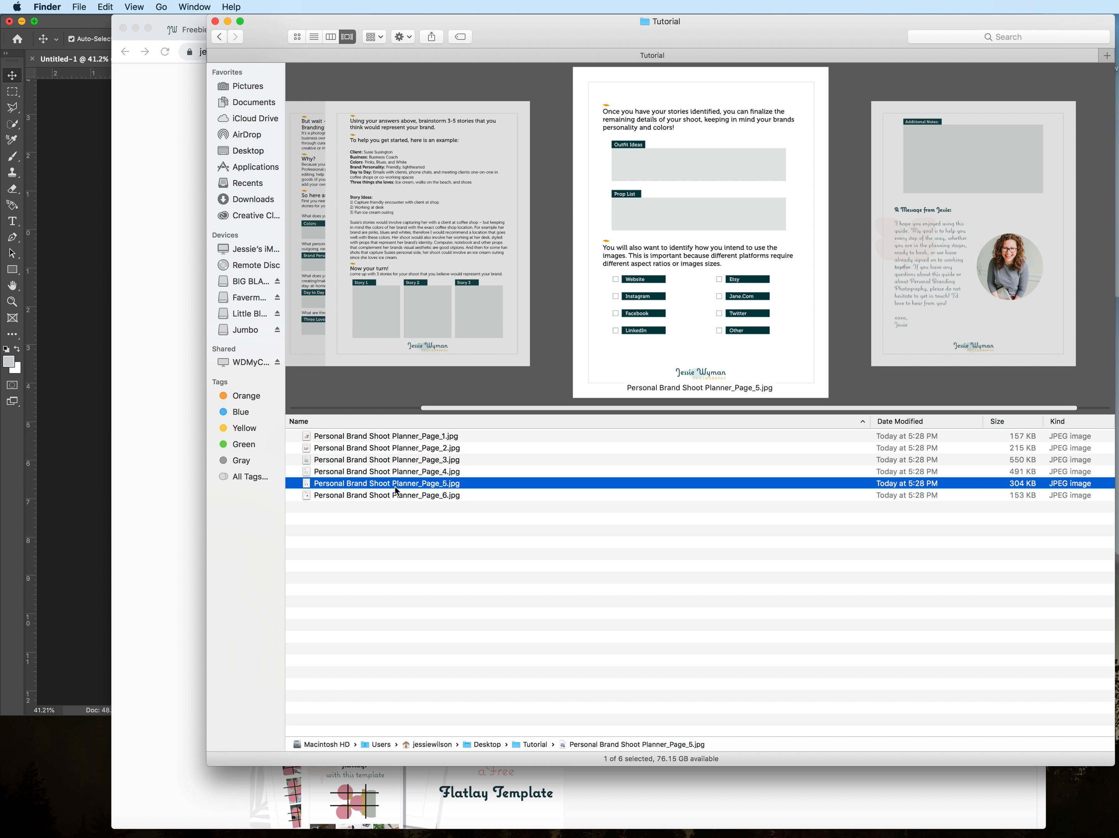
left_click(391, 462, "super")
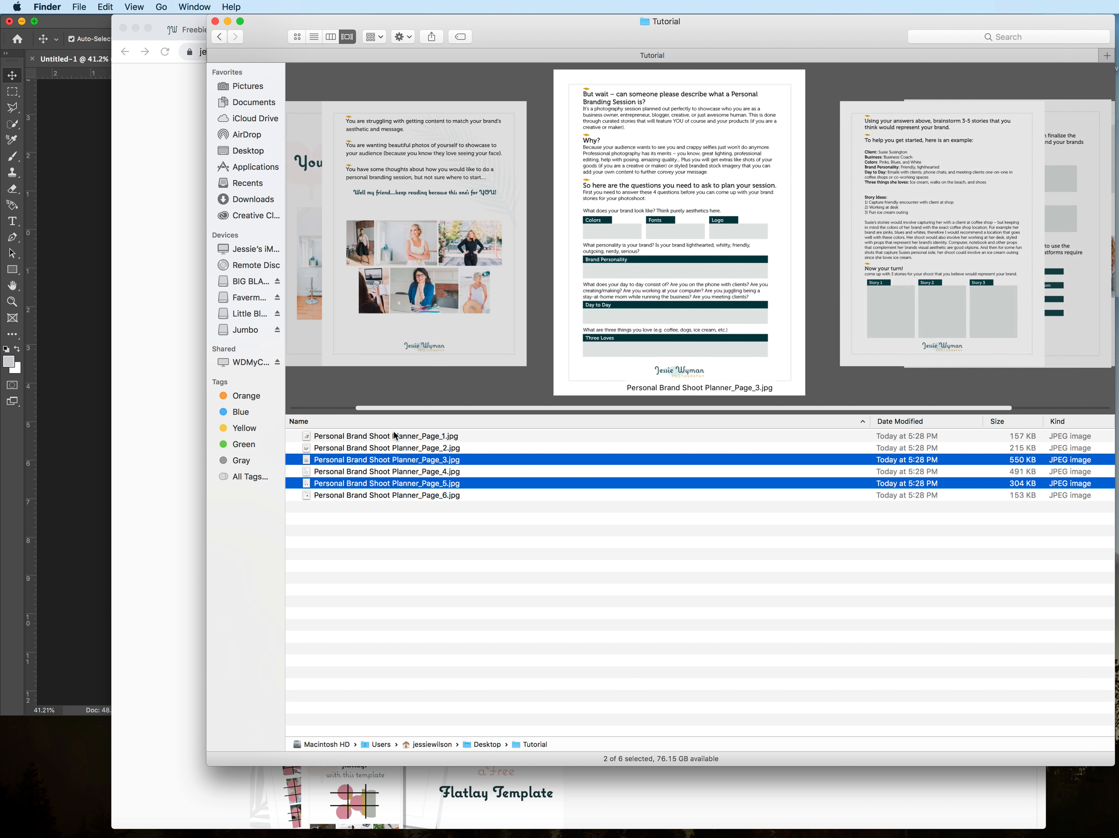
left_click(391, 436, "super")
mouse_move(315, 439)
left_mouse_down()
mouse_move(91, 446)
mouse_move(326, 414)
left_mouse_up()
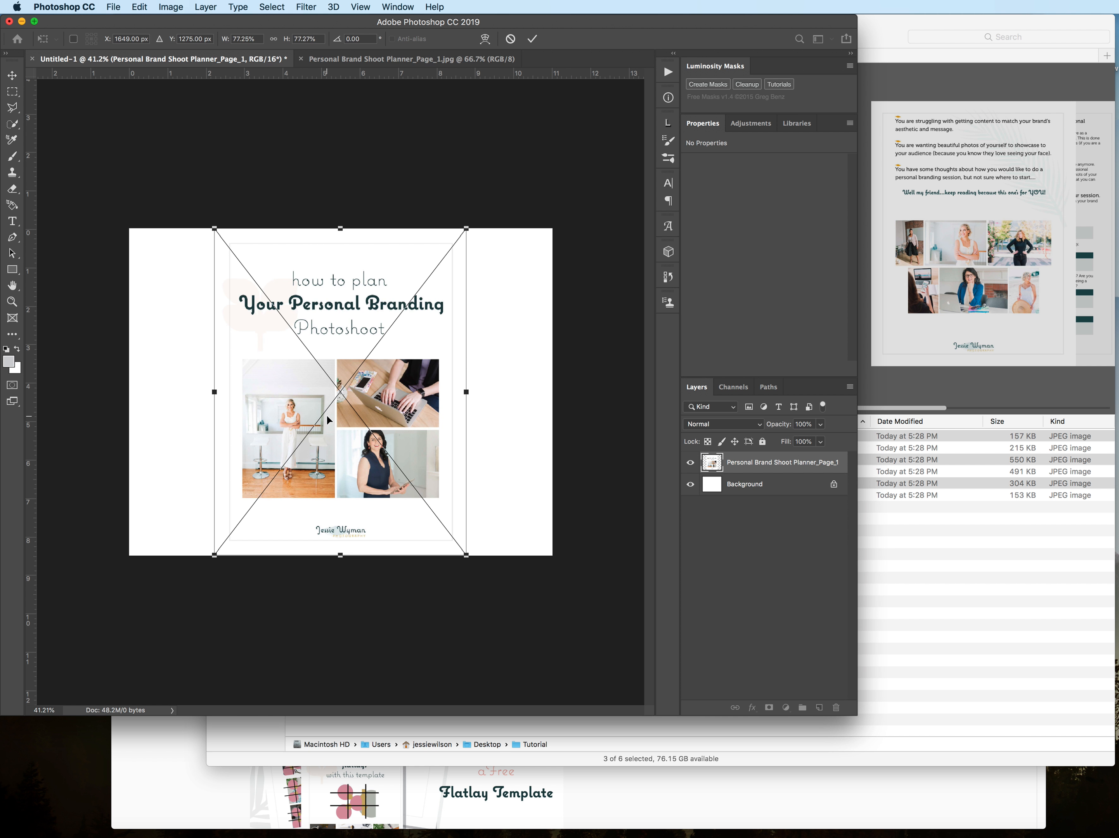
key("Return")
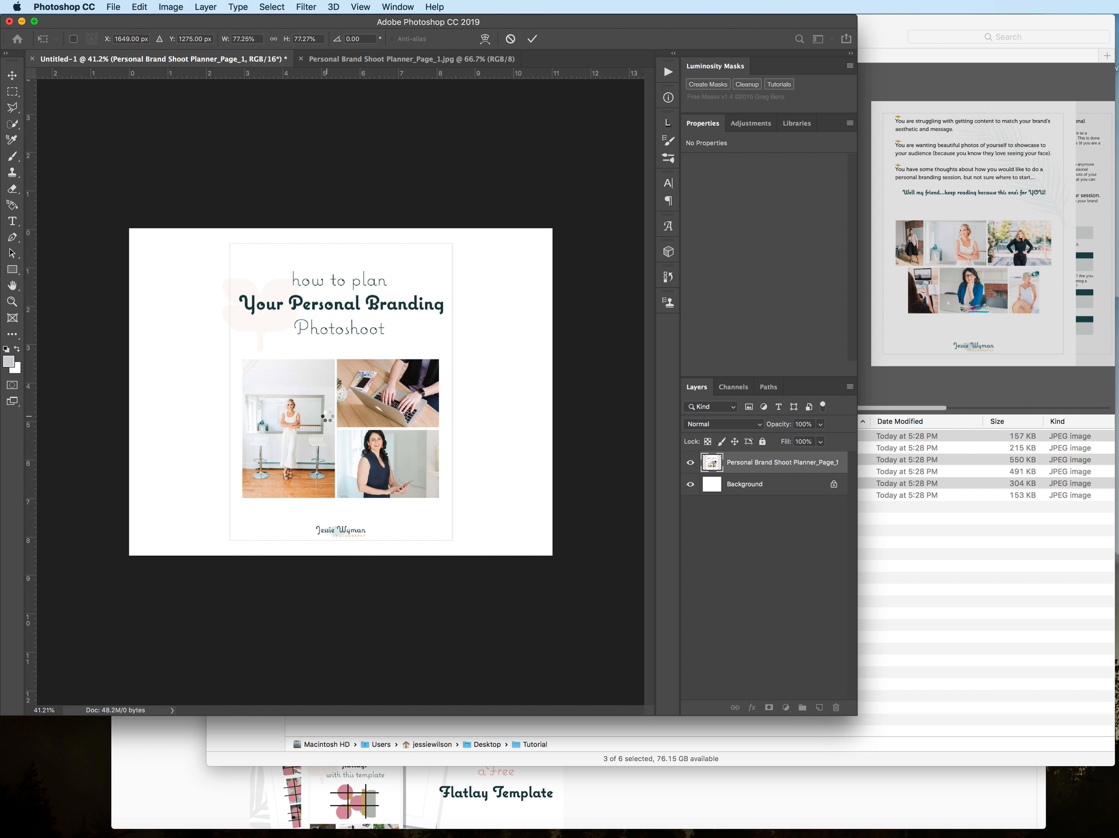
key("Return")
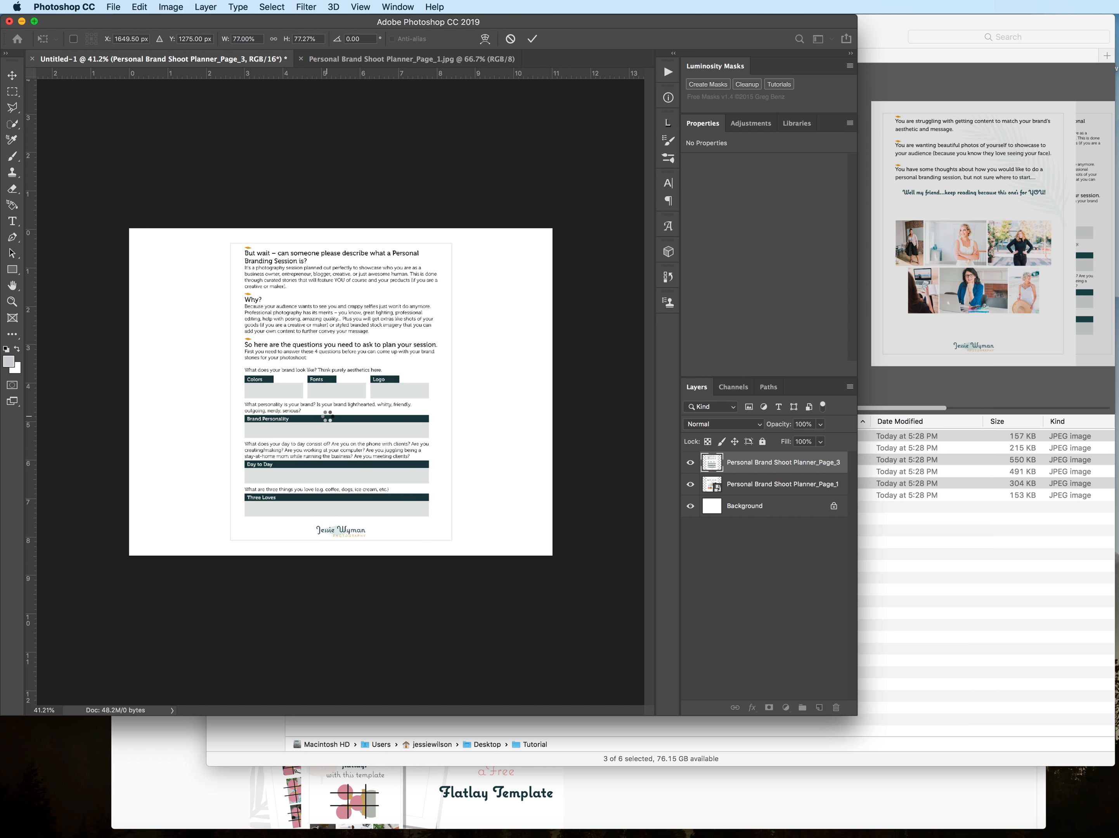
key("Return")
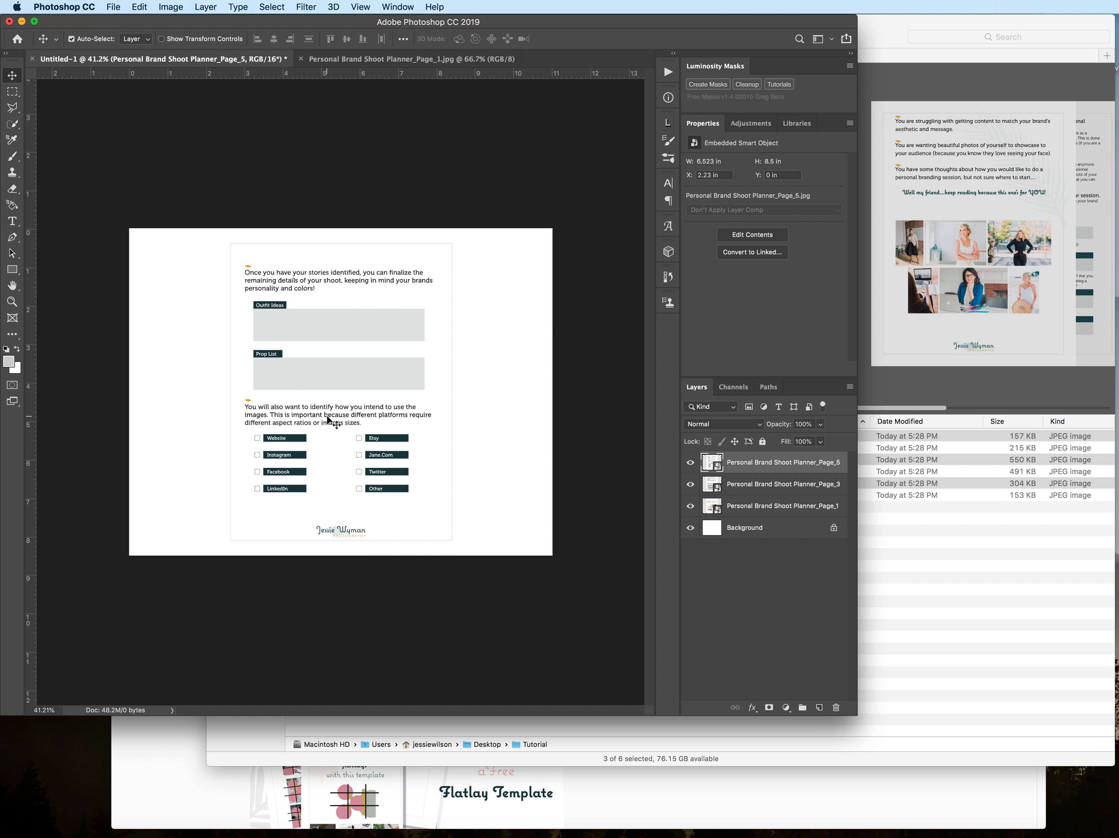
Step: Check the Untitled-1 document's pixel dimensions and resolution in Image Size without changing them
left_click_drag(321, 30, 396, 28)
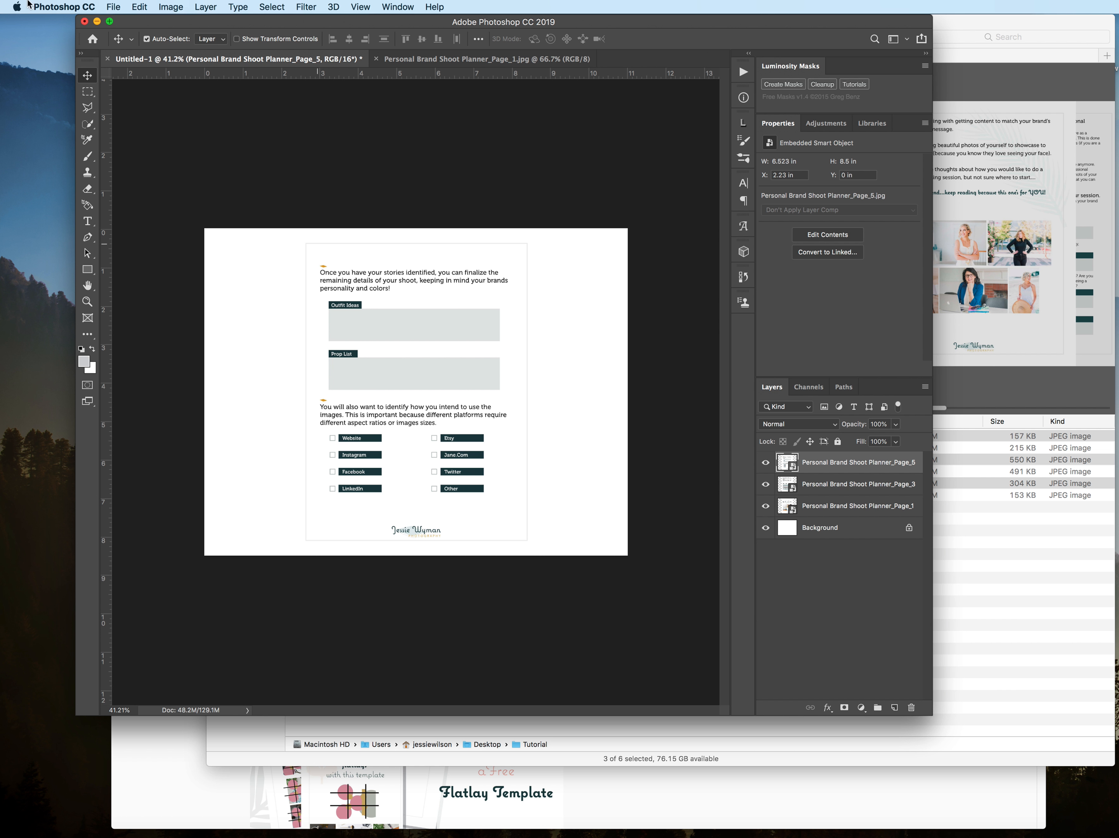
left_click(111, 6)
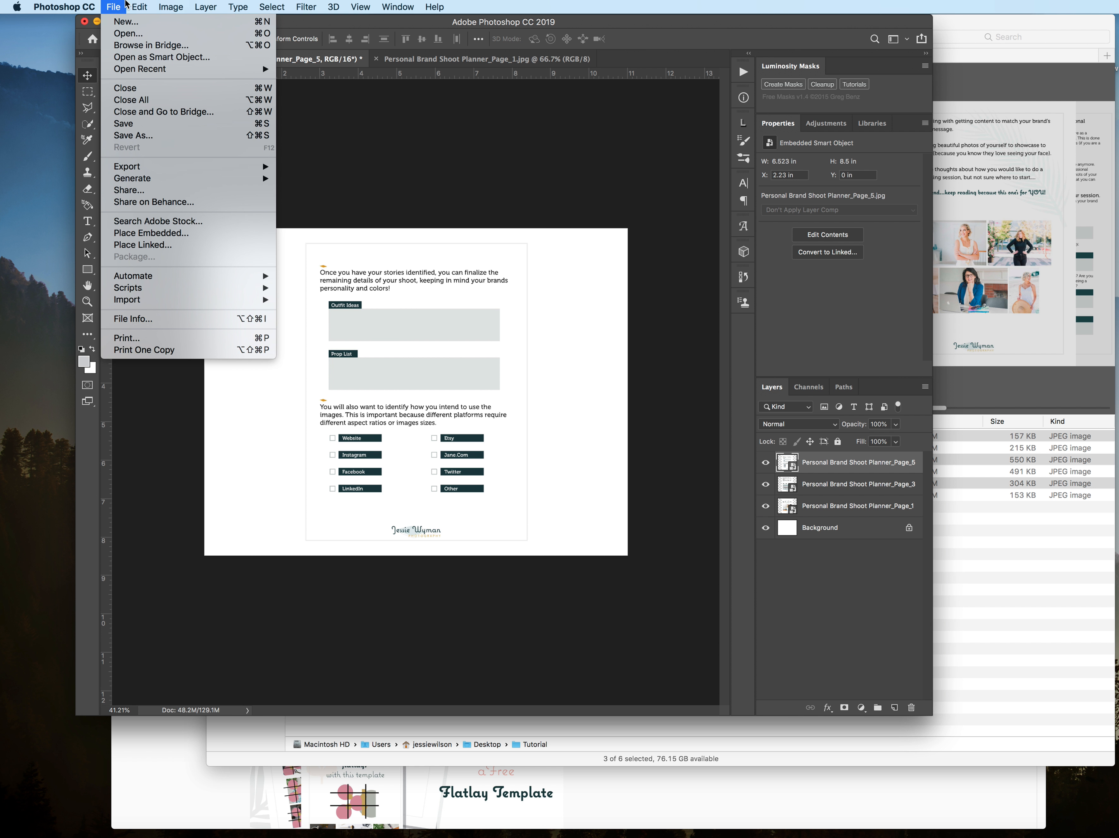
mouse_move(178, 13)
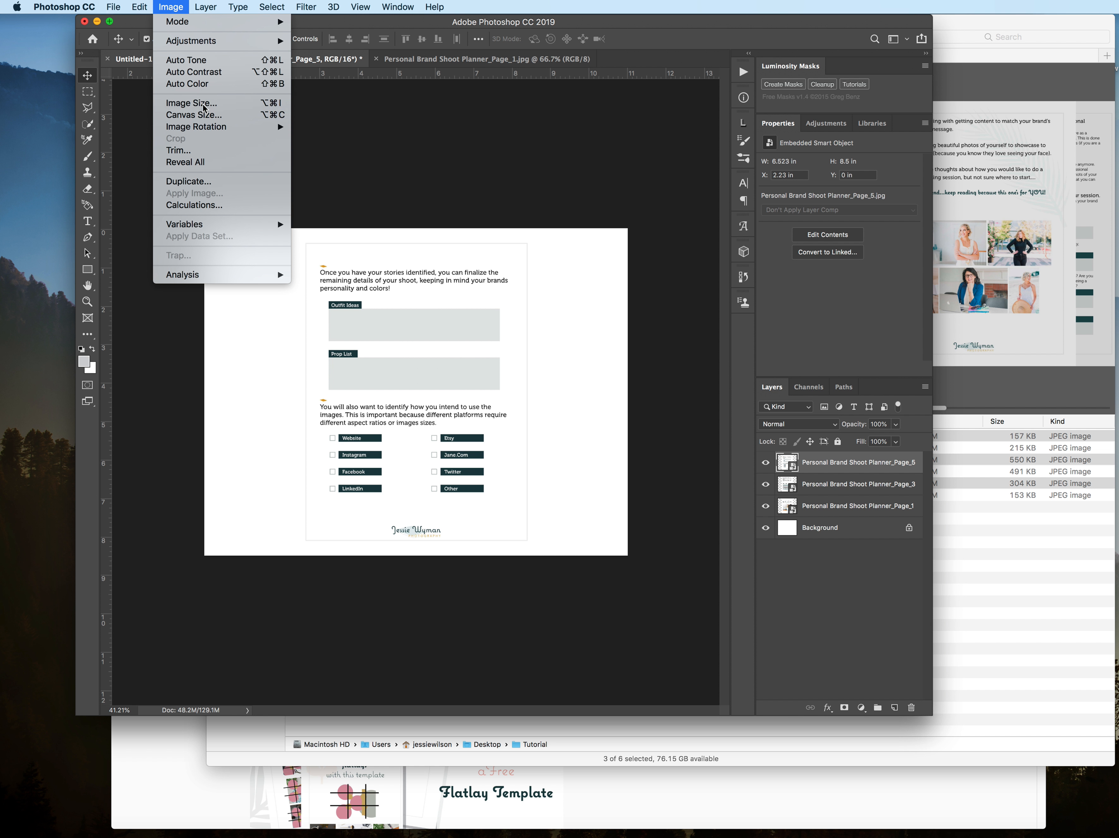
left_click(203, 105)
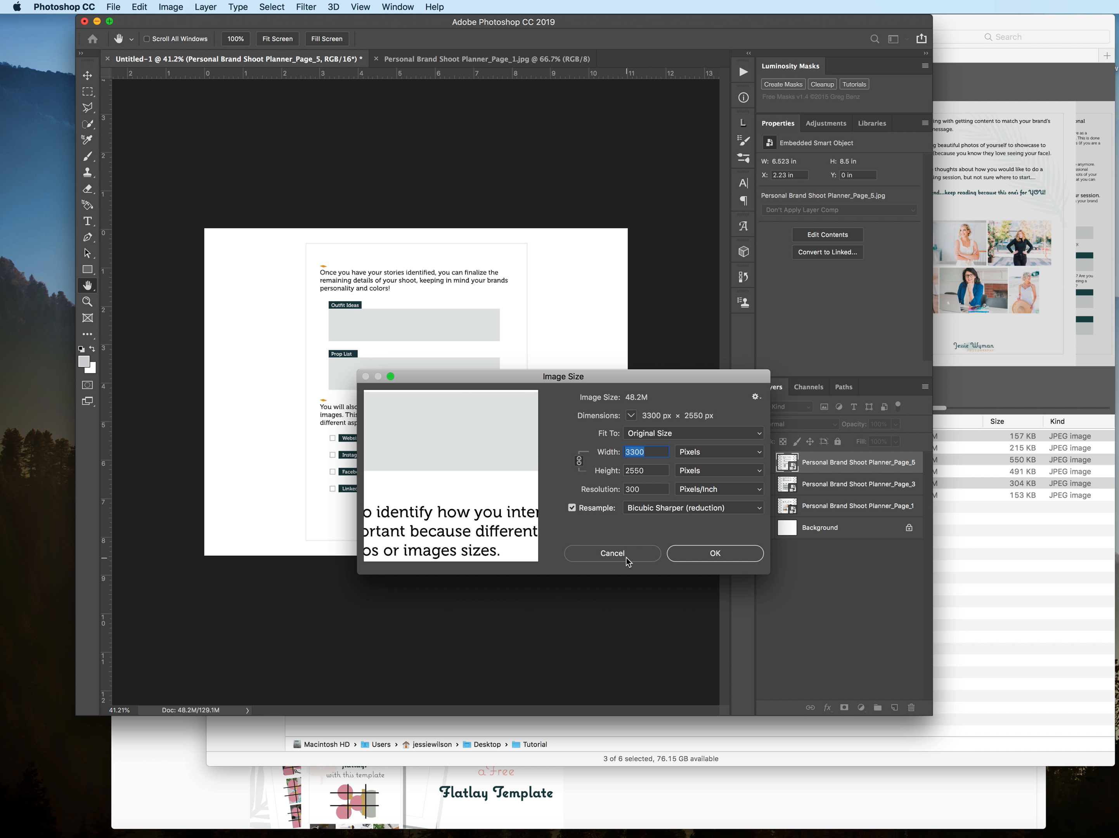
left_click(613, 552)
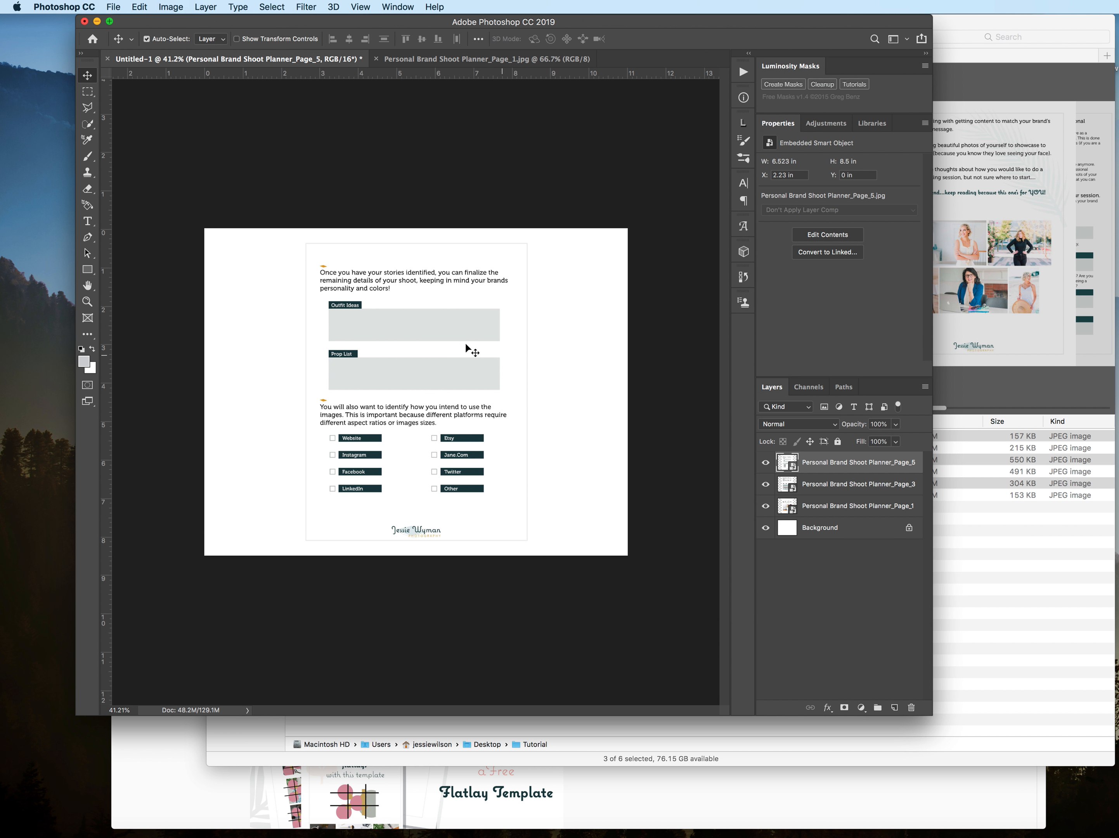
Step: Scale the three planner page layers down together with Free Transform to about 53% width and 54% height
left_click(825, 514, "shift")
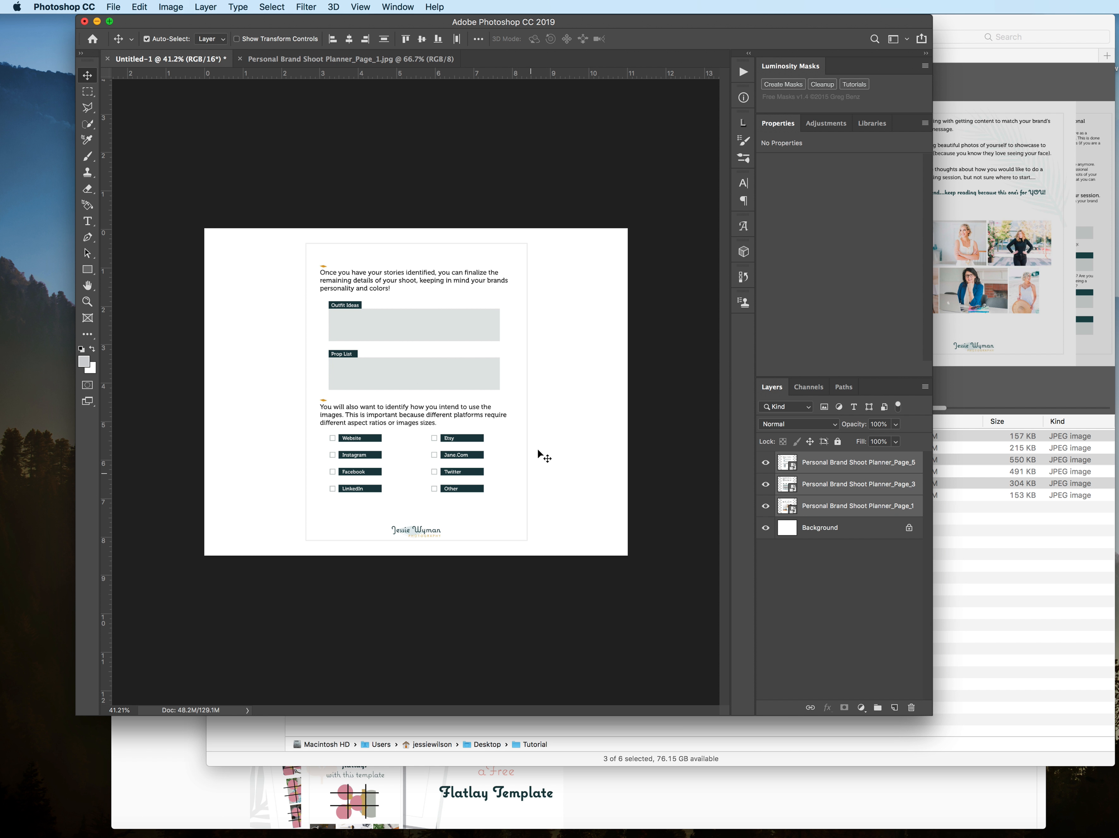
left_click(142, 7)
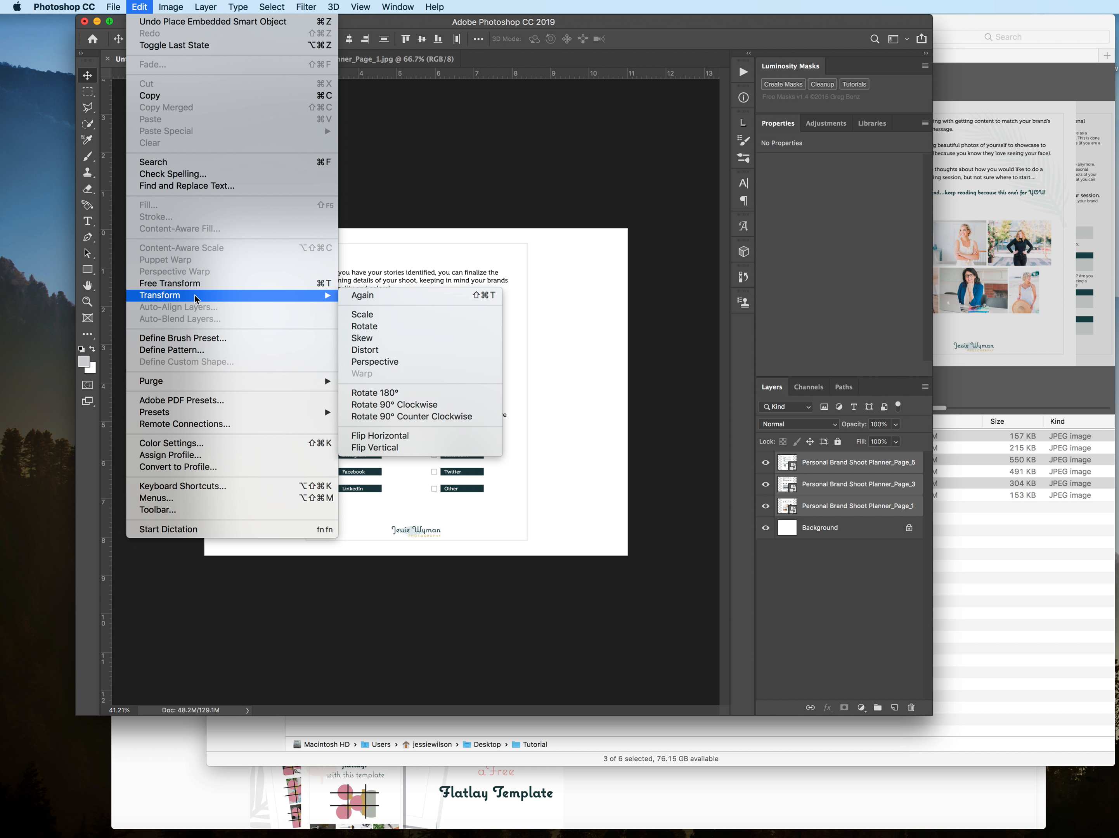
mouse_move(305, 296)
left_click(306, 283)
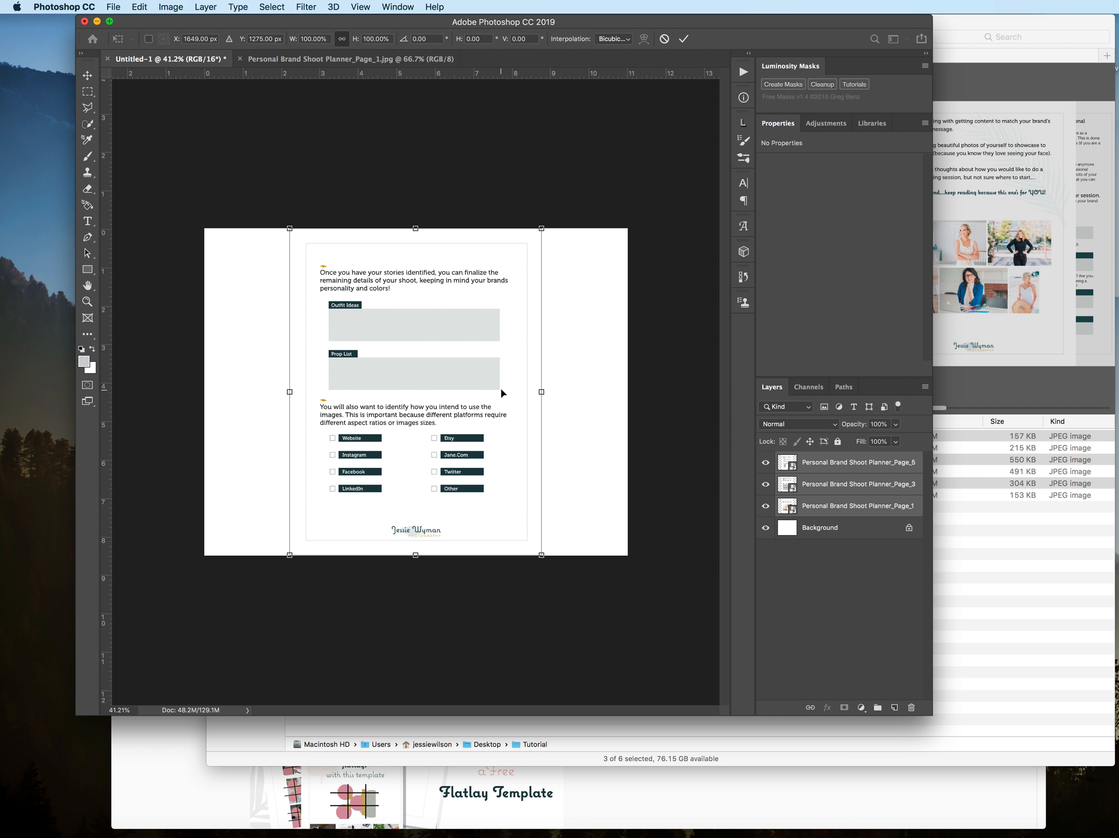
left_click_drag(541, 555, 426, 406)
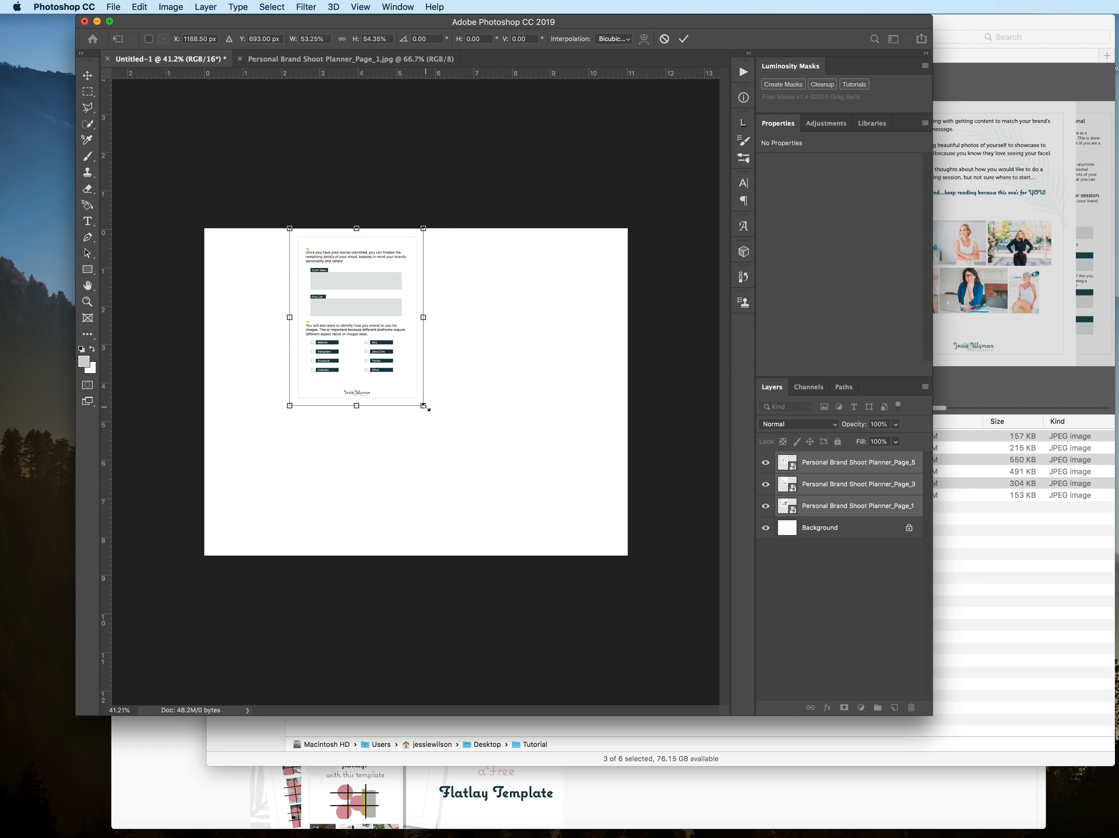
key("Return")
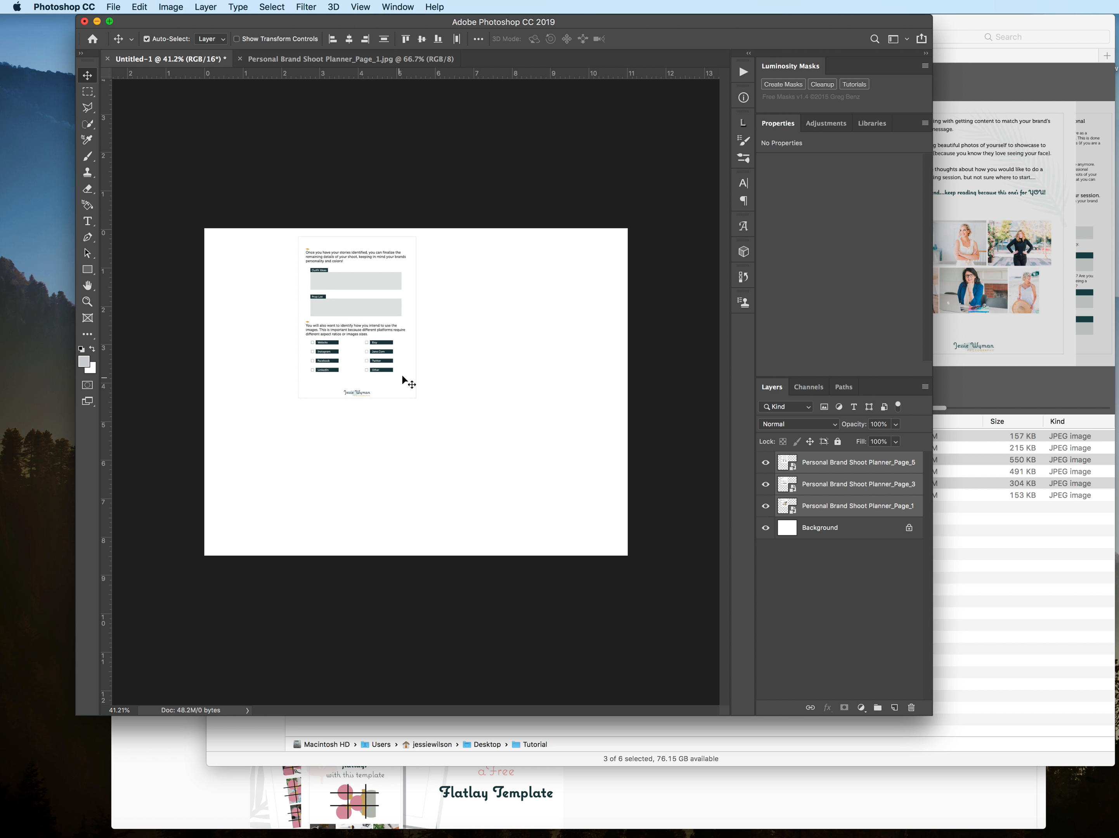
Step: Bring the Page_1 layer above the other planner pages and move the cover page lower on the canvas
left_click(820, 508)
mouse_move(821, 509)
left_mouse_down()
mouse_move(813, 462)
mouse_move(819, 514)
left_mouse_up()
left_click_drag(394, 375, 406, 464)
Step: Position the Page_5 page behind the cover's upper right side and tilt it slightly clockwise
mouse_move(401, 296)
left_mouse_down()
mouse_move(326, 349)
mouse_move(437, 290)
mouse_move(419, 283)
mouse_move(415, 310)
left_mouse_up()
key("ctrl+t")
key("Return")
Step: Rotate the Page_3 page about 10° counterclockwise and position it behind the cover's left side
left_click(262, 321)
key("ctrl+t")
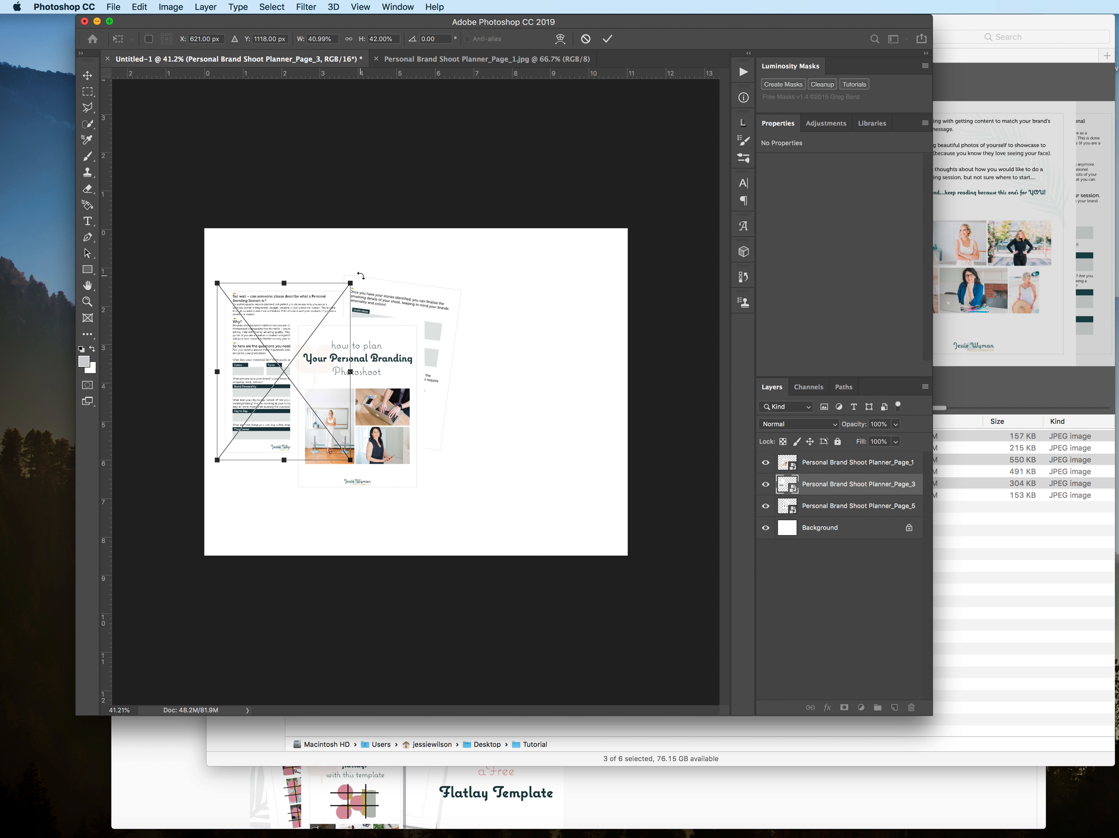
left_click_drag(359, 278, 342, 266)
left_click_drag(264, 321, 265, 334)
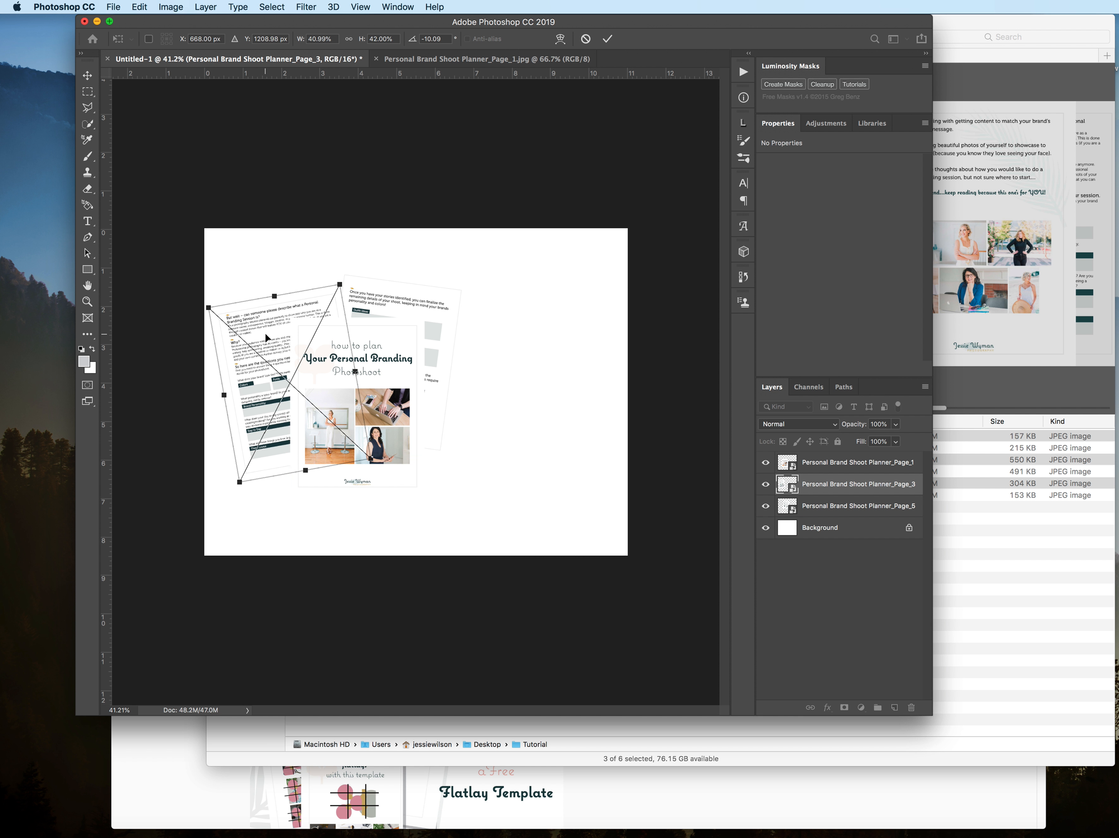
key("Return")
left_click(812, 468)
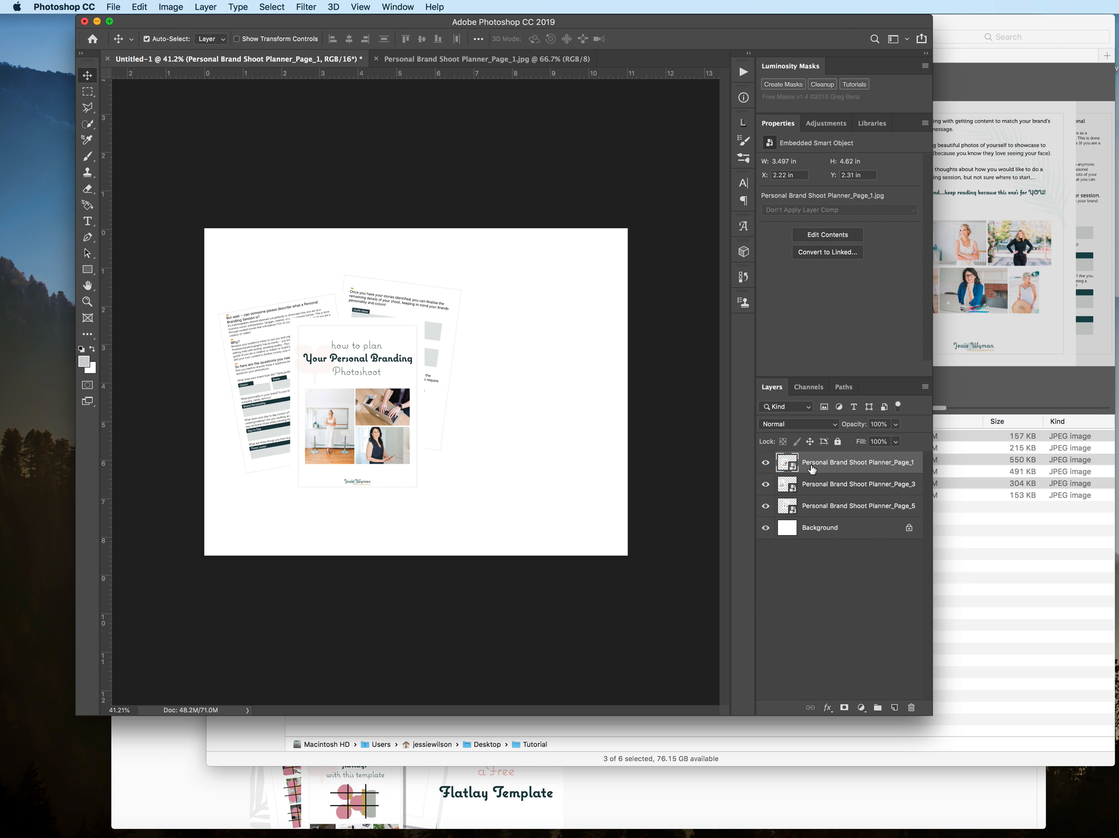
key("super+t")
left_click_drag(391, 393, 423, 386)
key("super+z")
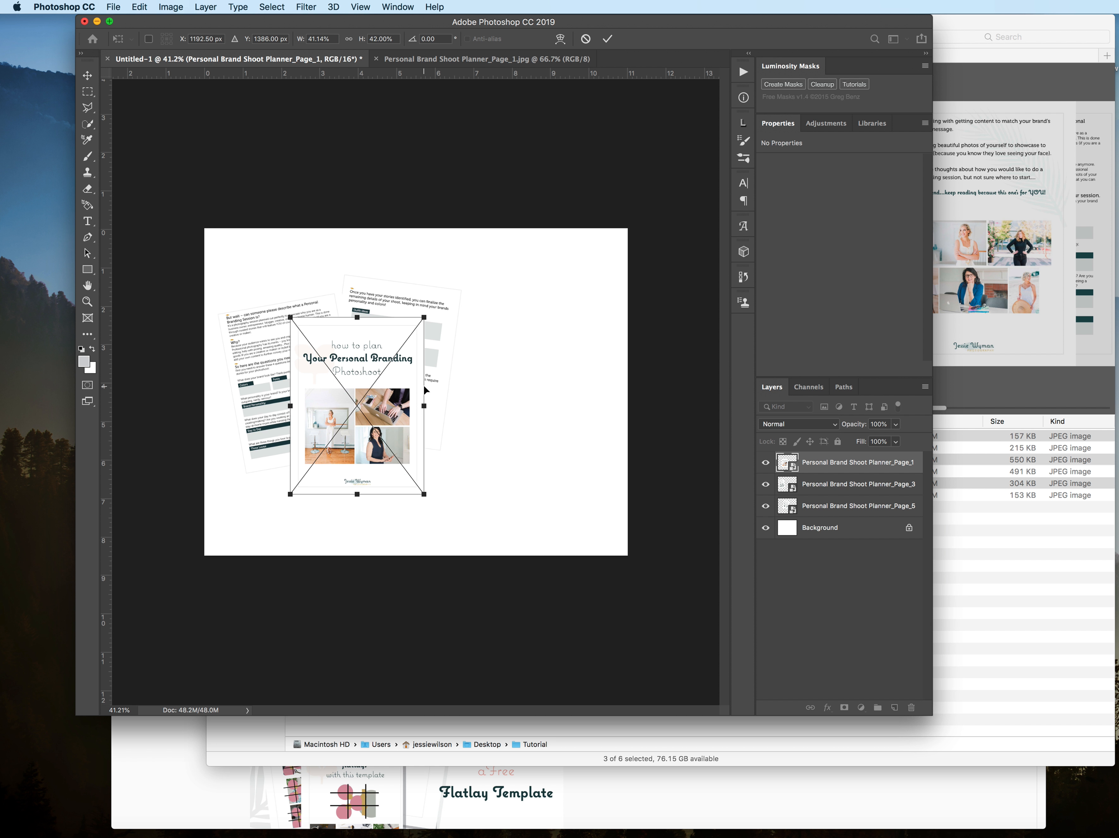
key("Return")
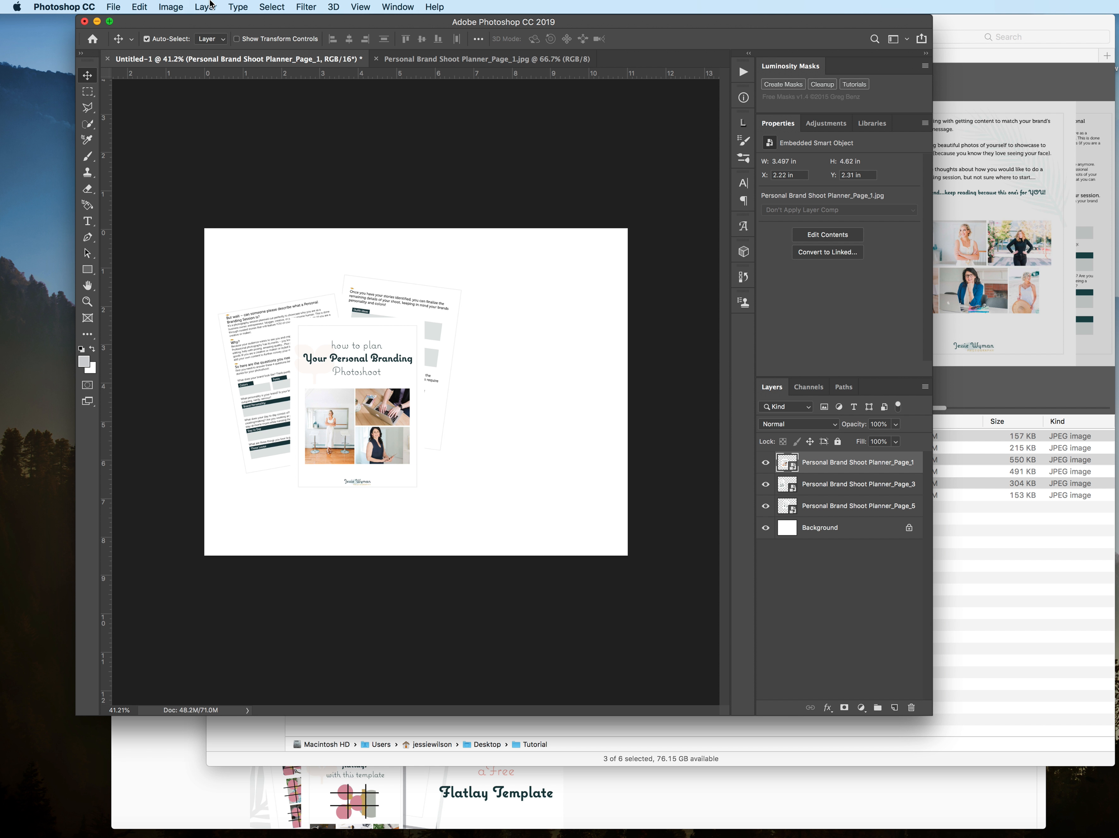
Step: Move the Page_1 cover slightly down and to the left, to about X 2 in, Y 2.67 in
left_click(149, 6)
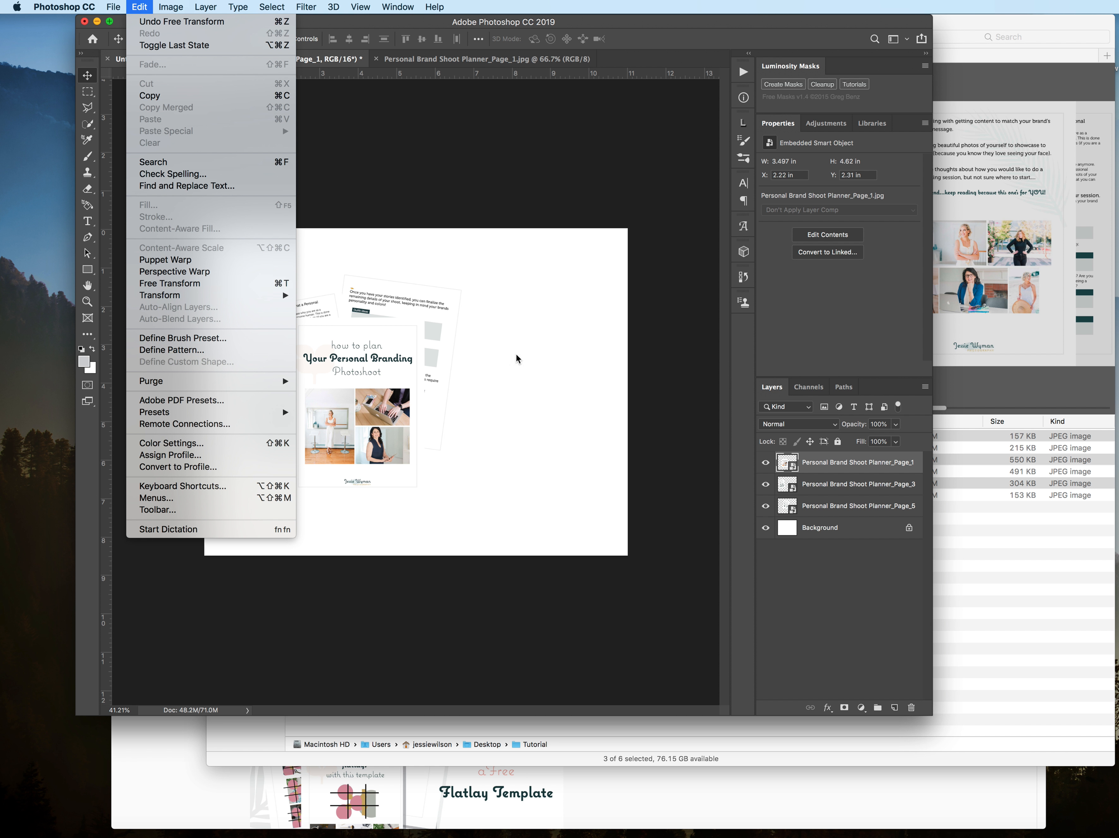
left_click(594, 368)
left_click_drag(398, 445, 385, 461)
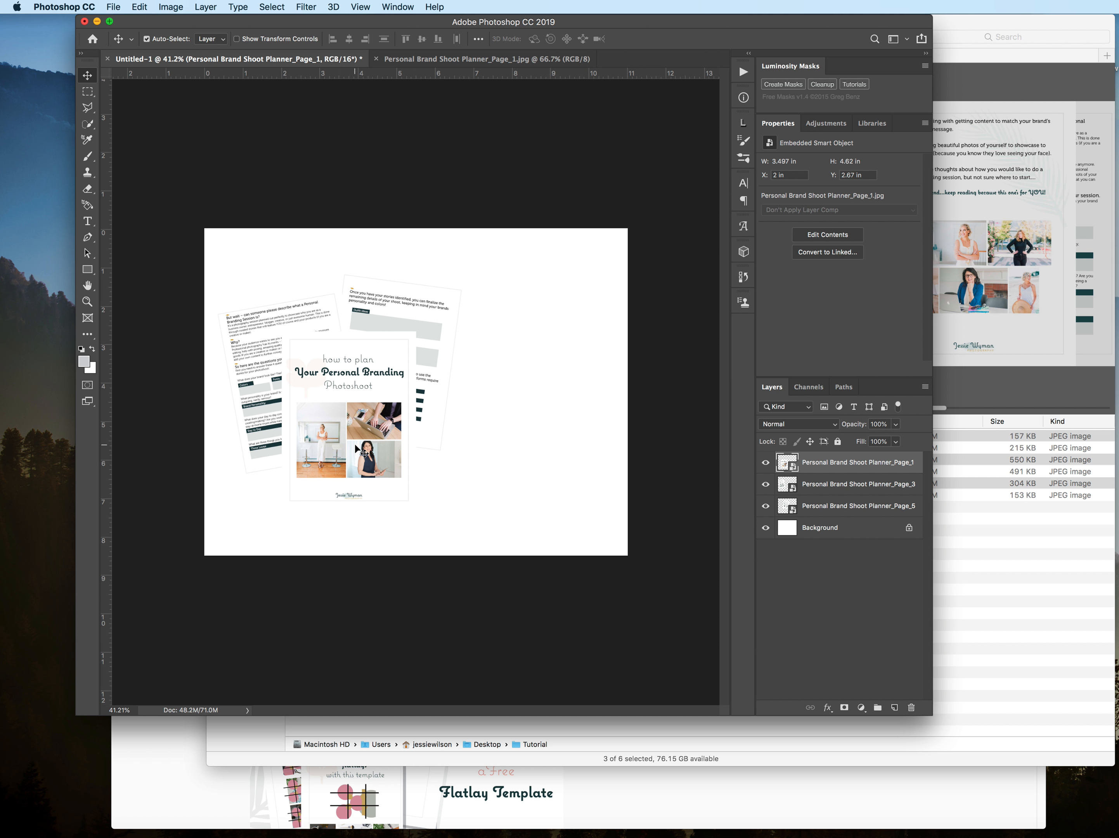
Step: Add a Drop Shadow to the Page_1 layer with 48% opacity, a 132° angle and a 32 px distance
left_click(830, 708)
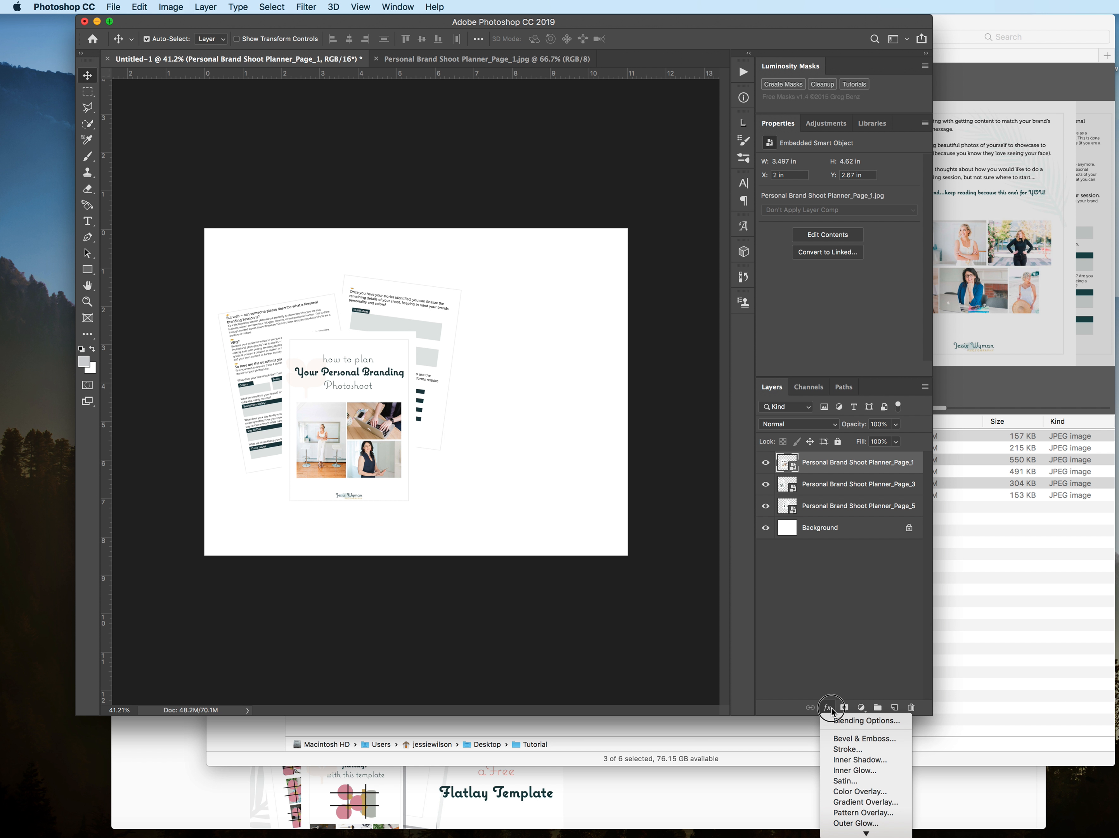
left_click(867, 832)
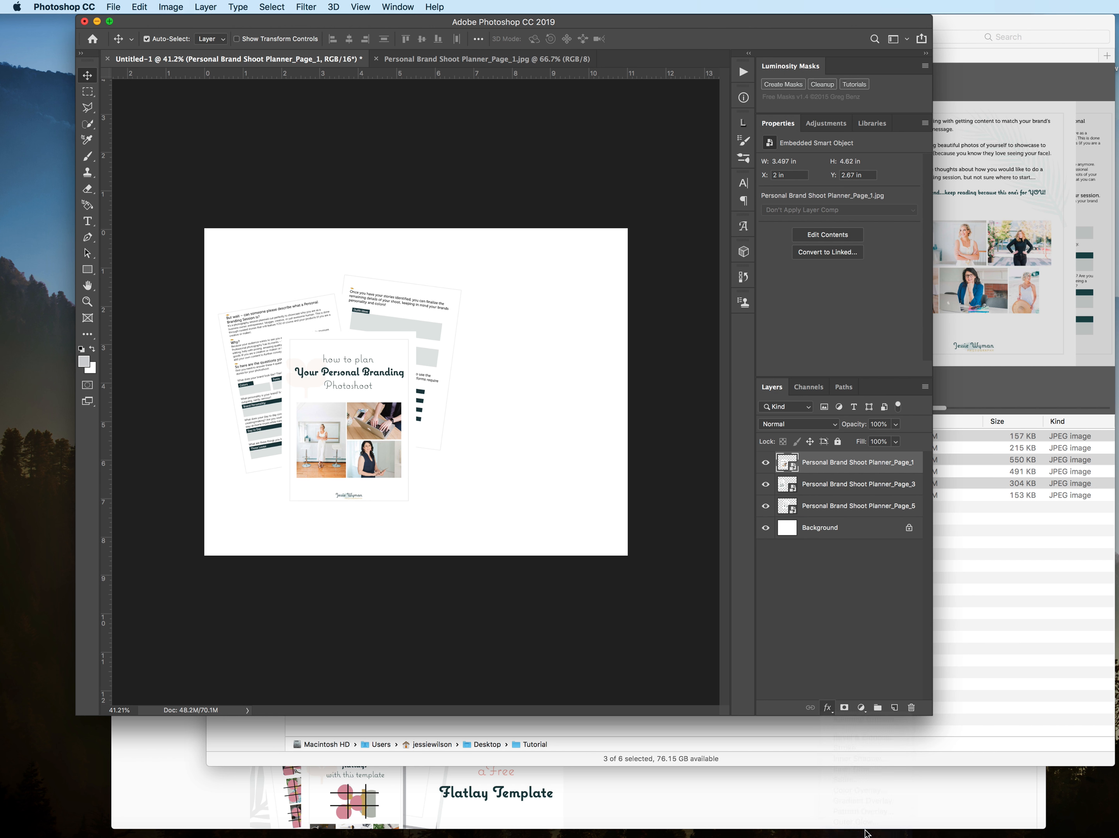
left_click_drag(1083, 265, 587, 234)
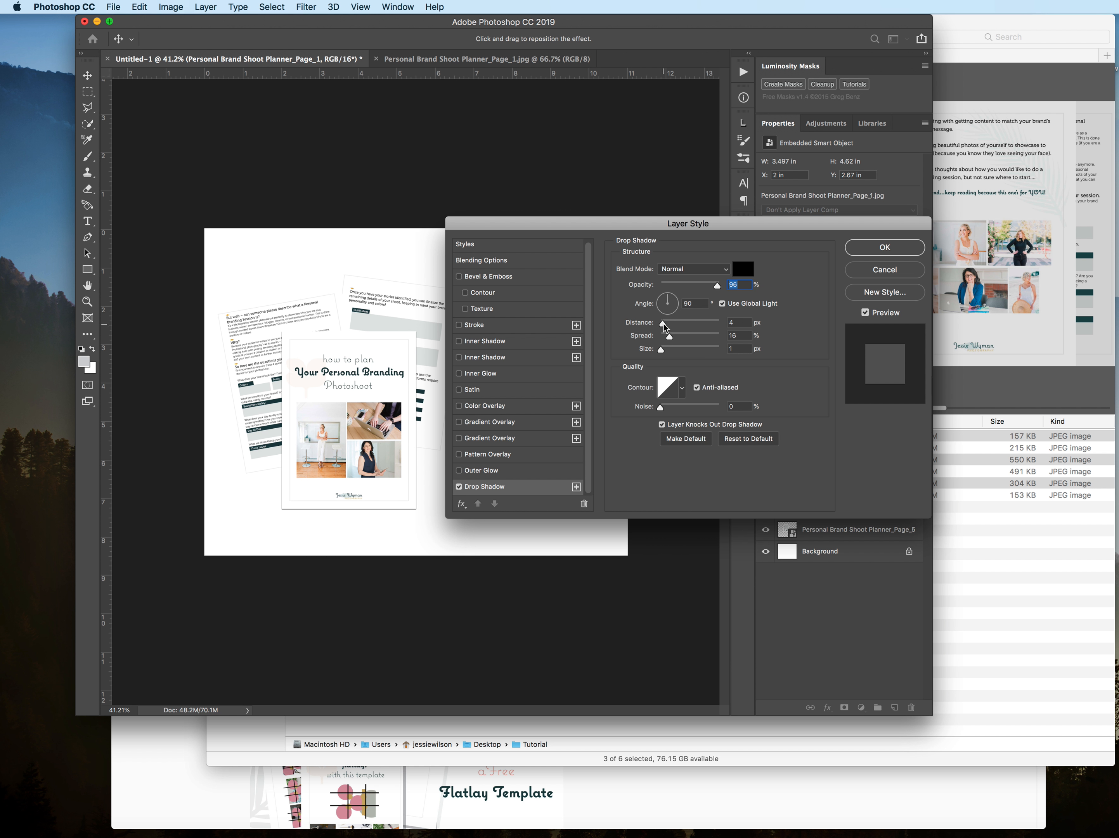
mouse_move(663, 327)
left_mouse_down()
mouse_move(703, 332)
mouse_move(679, 330)
left_mouse_up()
left_click(675, 301)
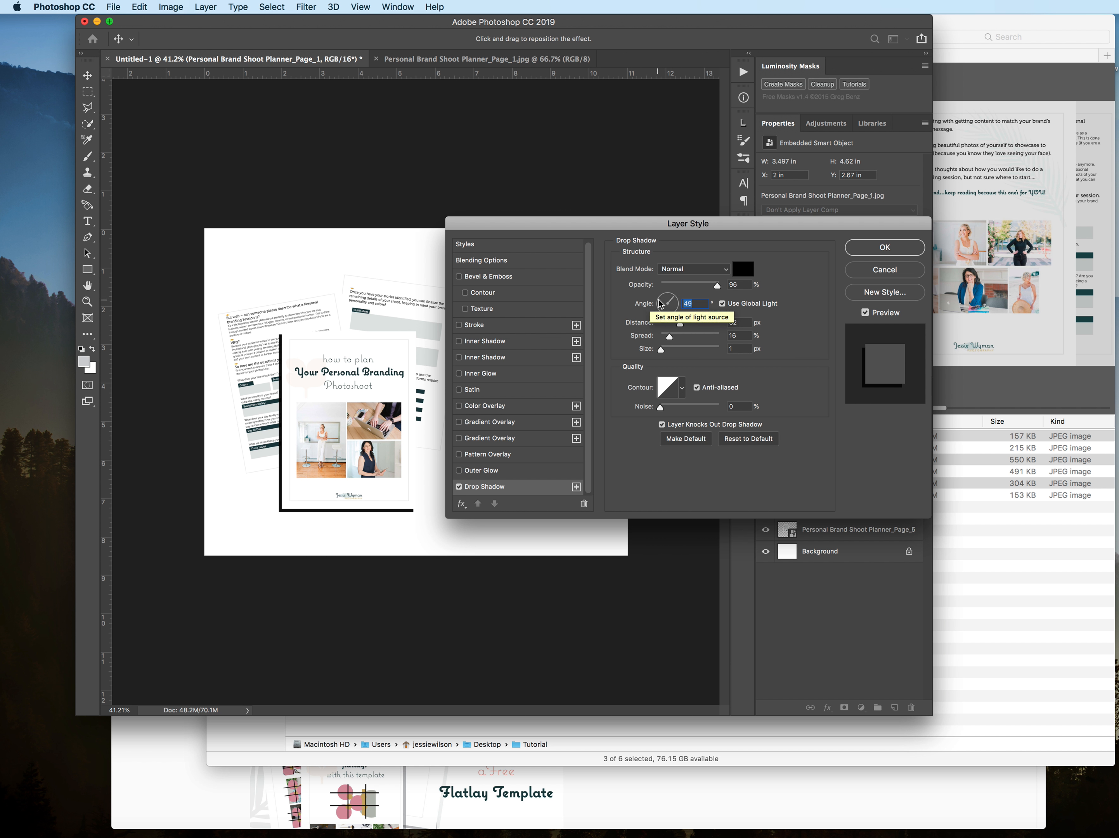
left_click(663, 300)
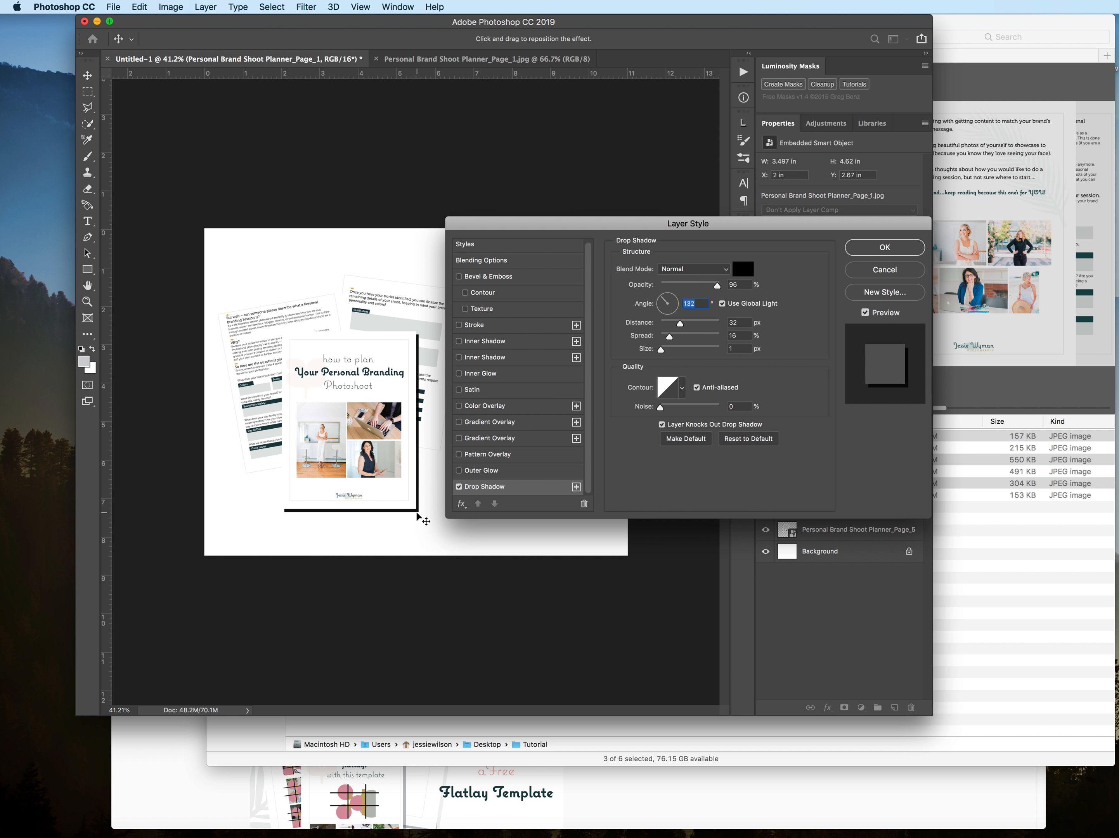
left_click_drag(720, 288, 689, 301)
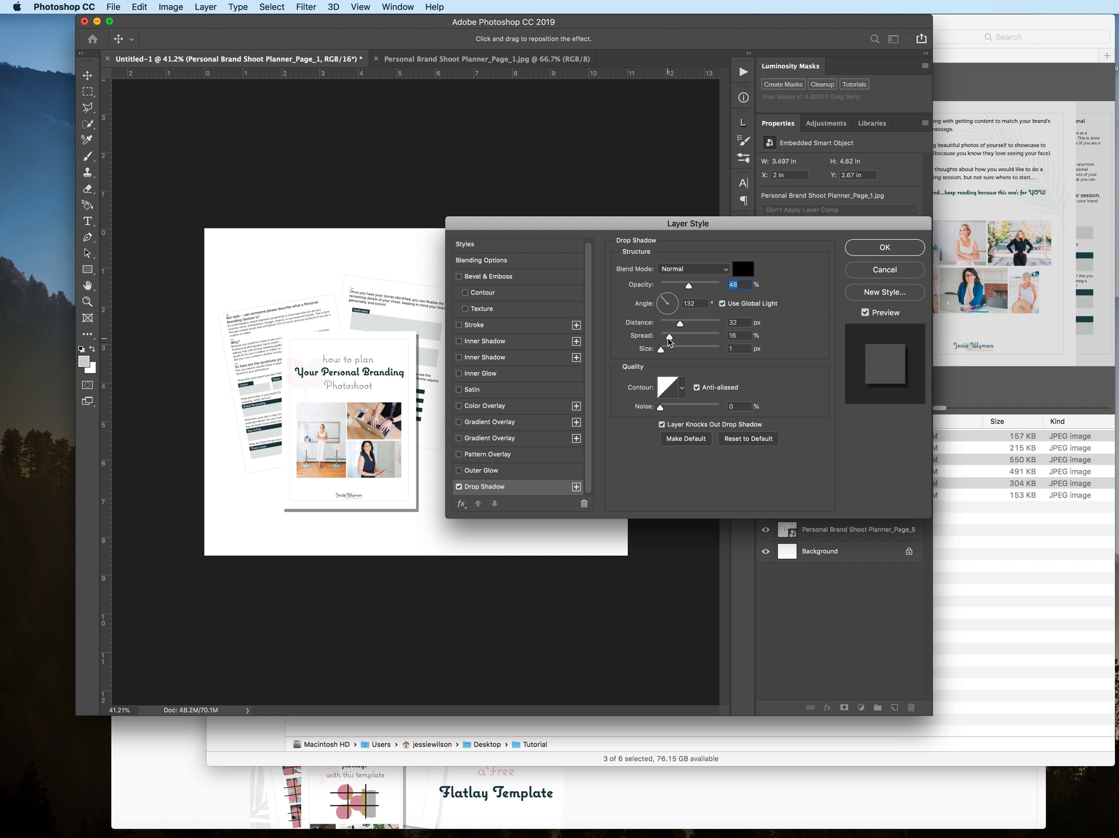
Step: Refine the cover's drop shadow to 35 px distance, 26% spread and 0 px size, adjust its light angle, and apply it
mouse_move(670, 341)
left_mouse_down()
mouse_move(712, 342)
mouse_move(660, 357)
mouse_move(680, 359)
left_mouse_up()
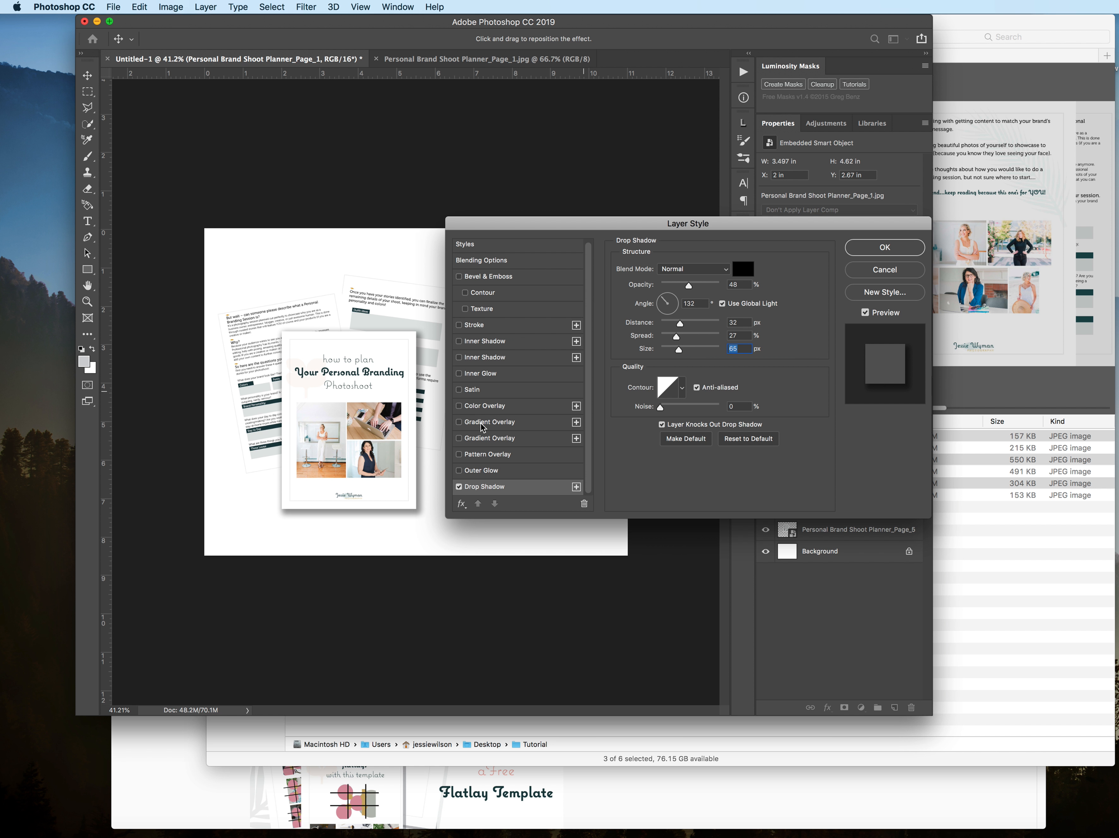
left_click_drag(682, 328, 671, 332)
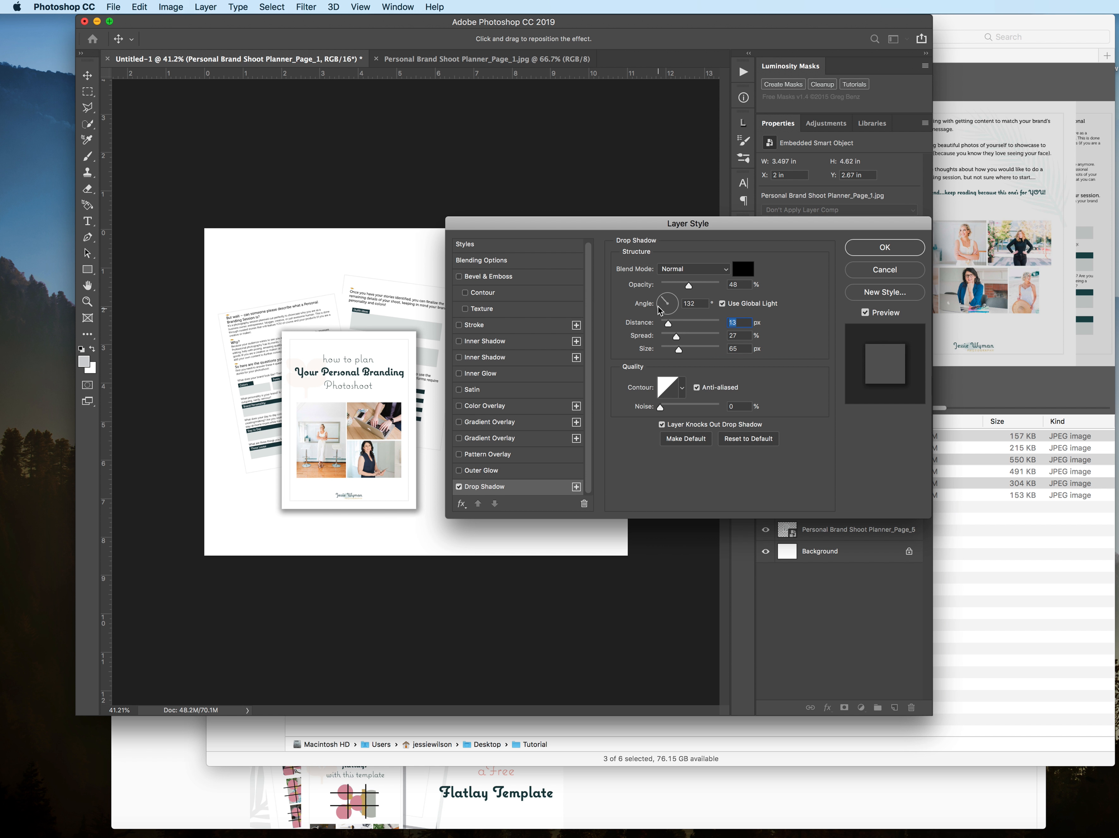
left_click(659, 303)
mouse_move(658, 304)
left_mouse_down()
mouse_move(662, 341)
mouse_move(682, 351)
mouse_move(649, 353)
mouse_move(684, 330)
mouse_move(663, 300)
left_mouse_up()
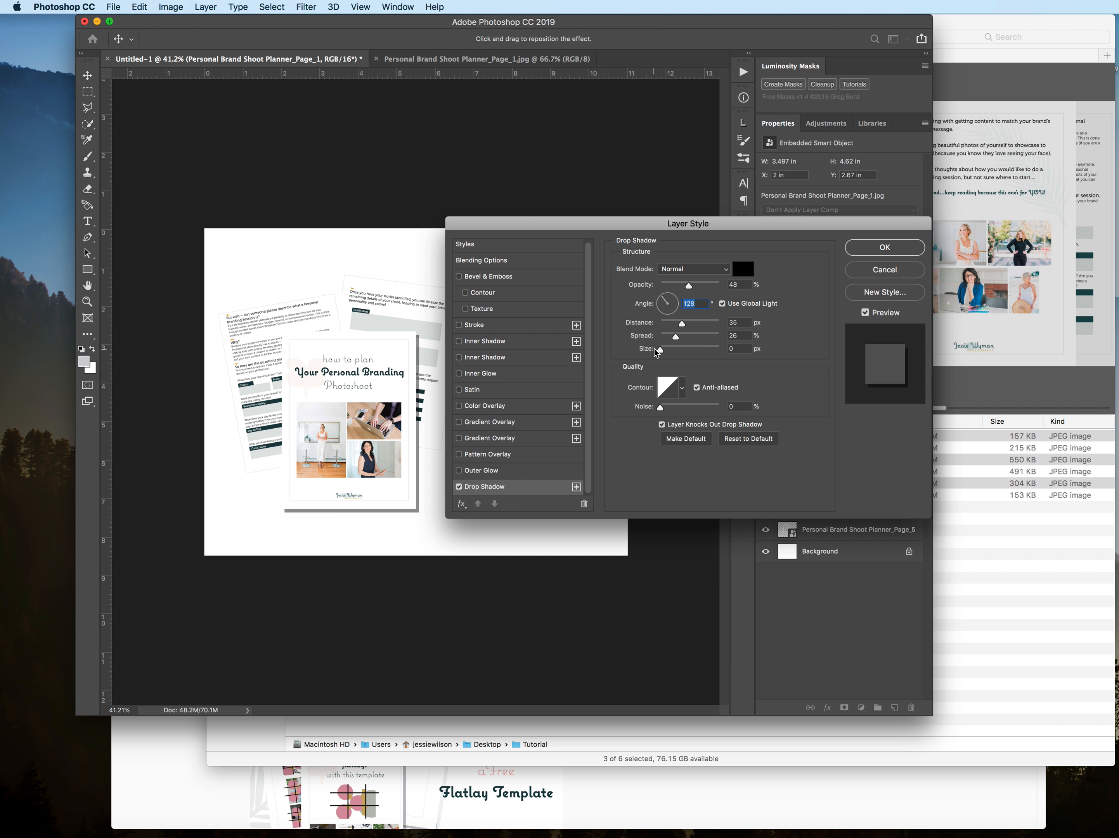
left_click(673, 314)
left_click(663, 299)
left_click(660, 303)
left_click(884, 248)
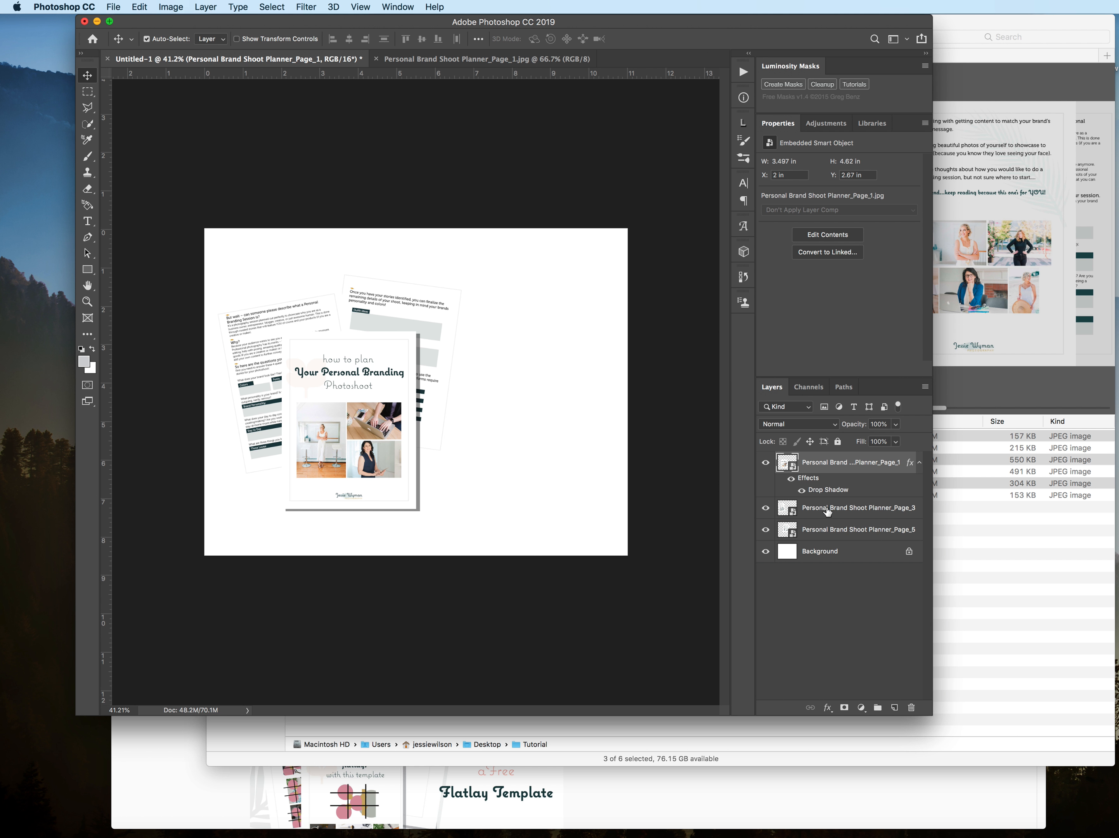
Step: Copy the Page_1 layer's style and paste it onto the Page_3 and Page_5 layers
right_click(826, 481)
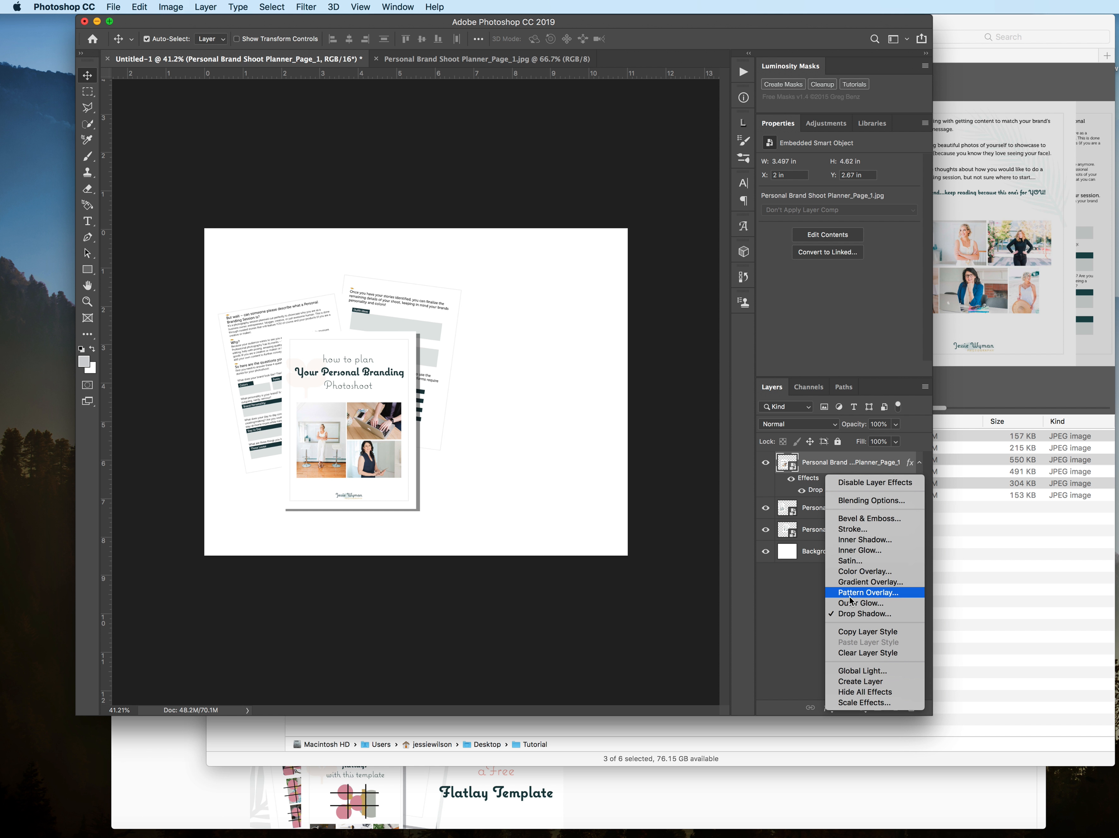
left_click(865, 632)
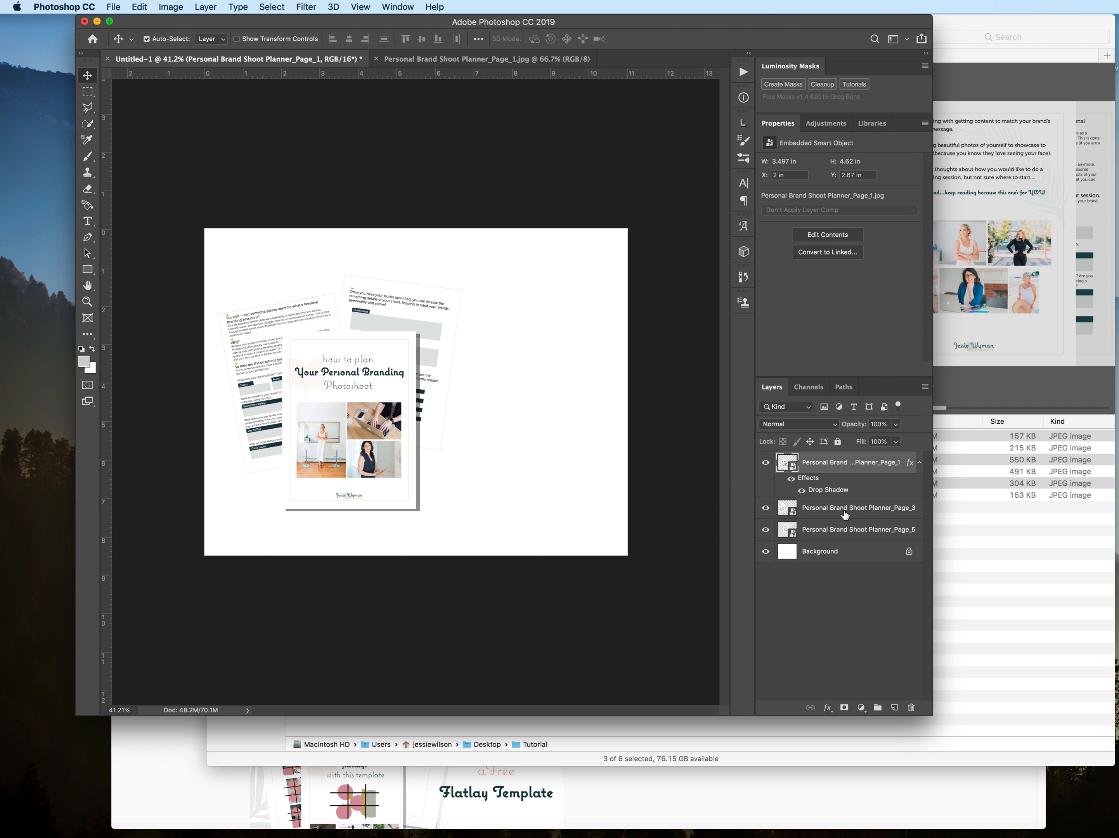
left_click(842, 513)
right_click(841, 514)
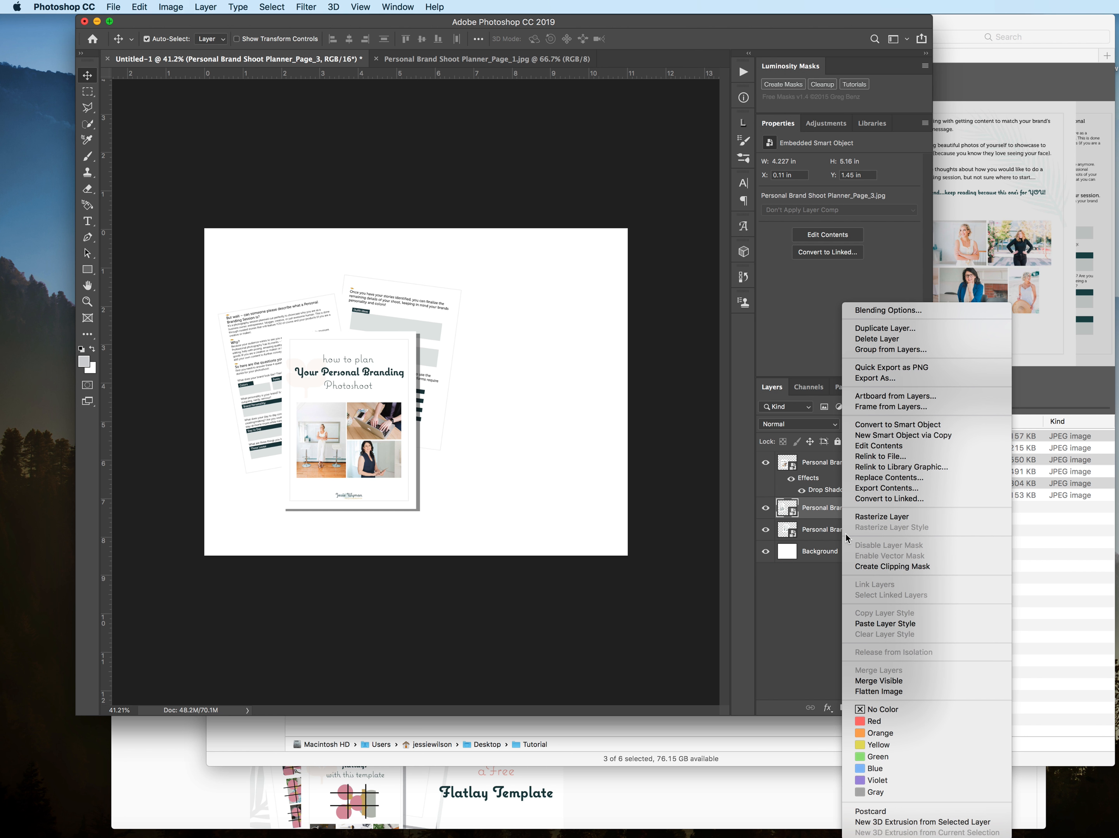
left_click(885, 624)
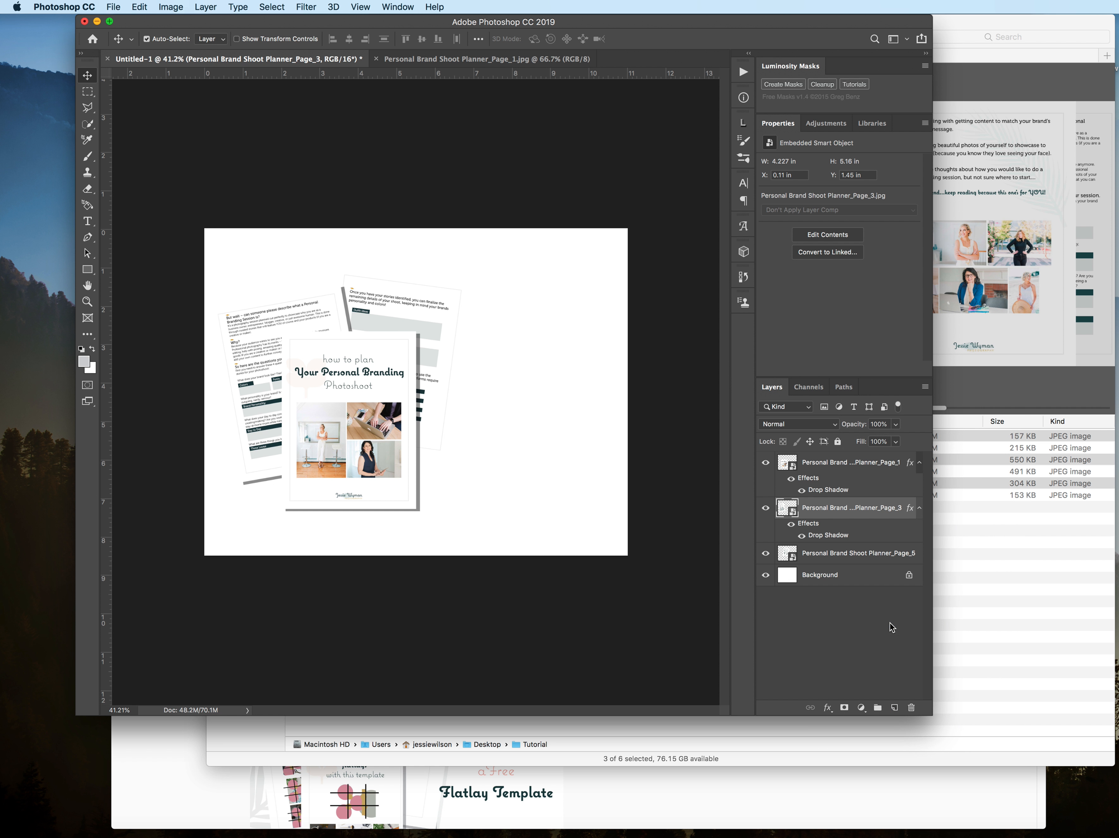
left_click(850, 557)
right_click(850, 558)
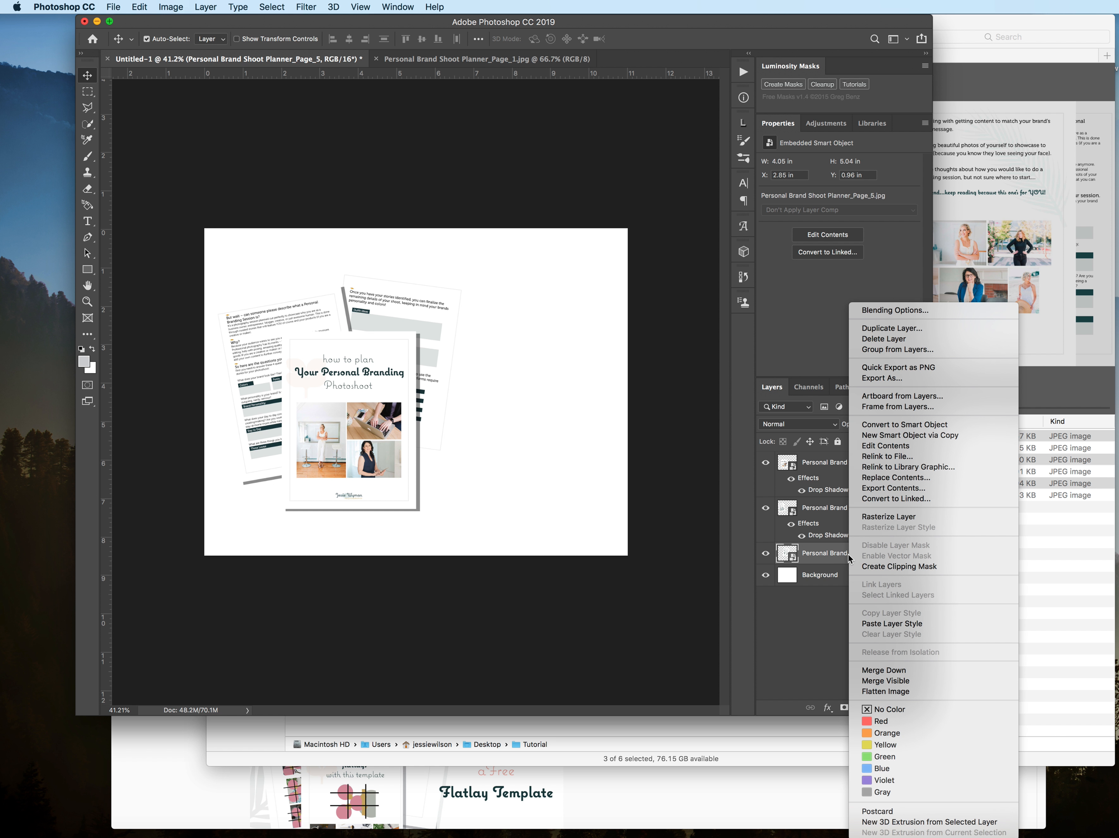
left_click(892, 624)
left_click(477, 492)
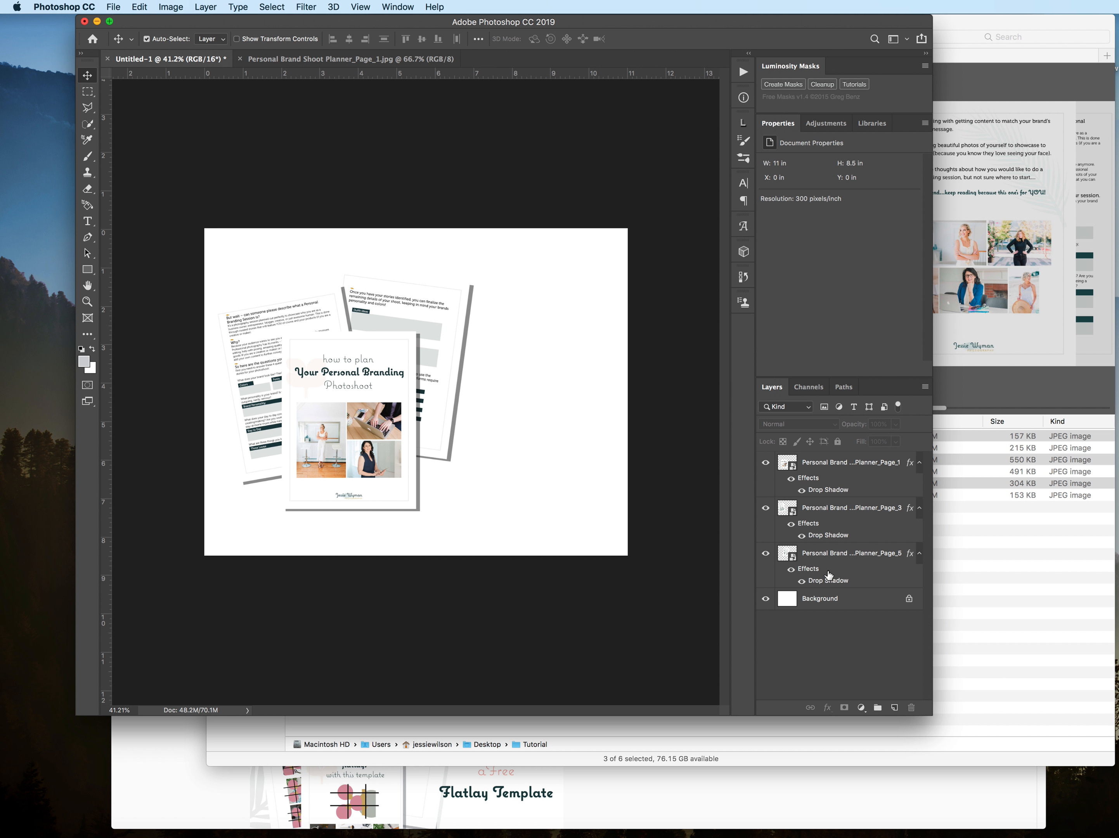
Step: Group the three planner page layers and name the group Pages
left_click(833, 465)
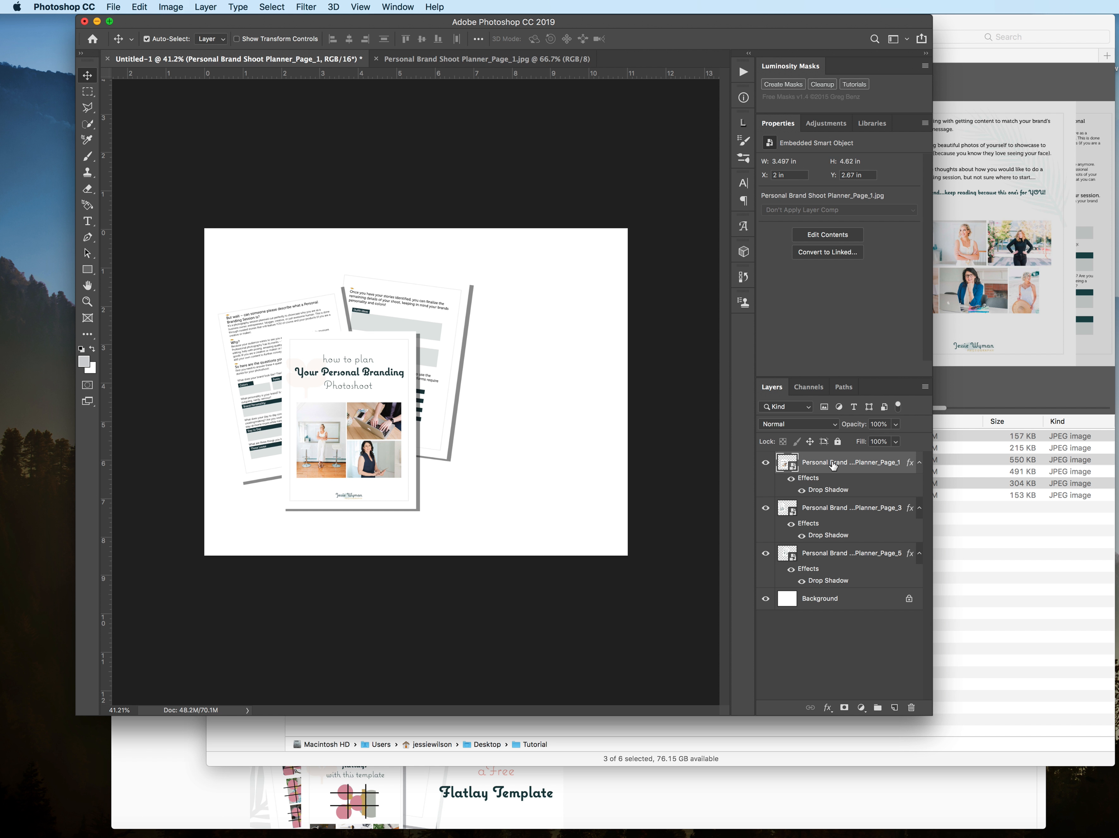
left_click(823, 558, "shift")
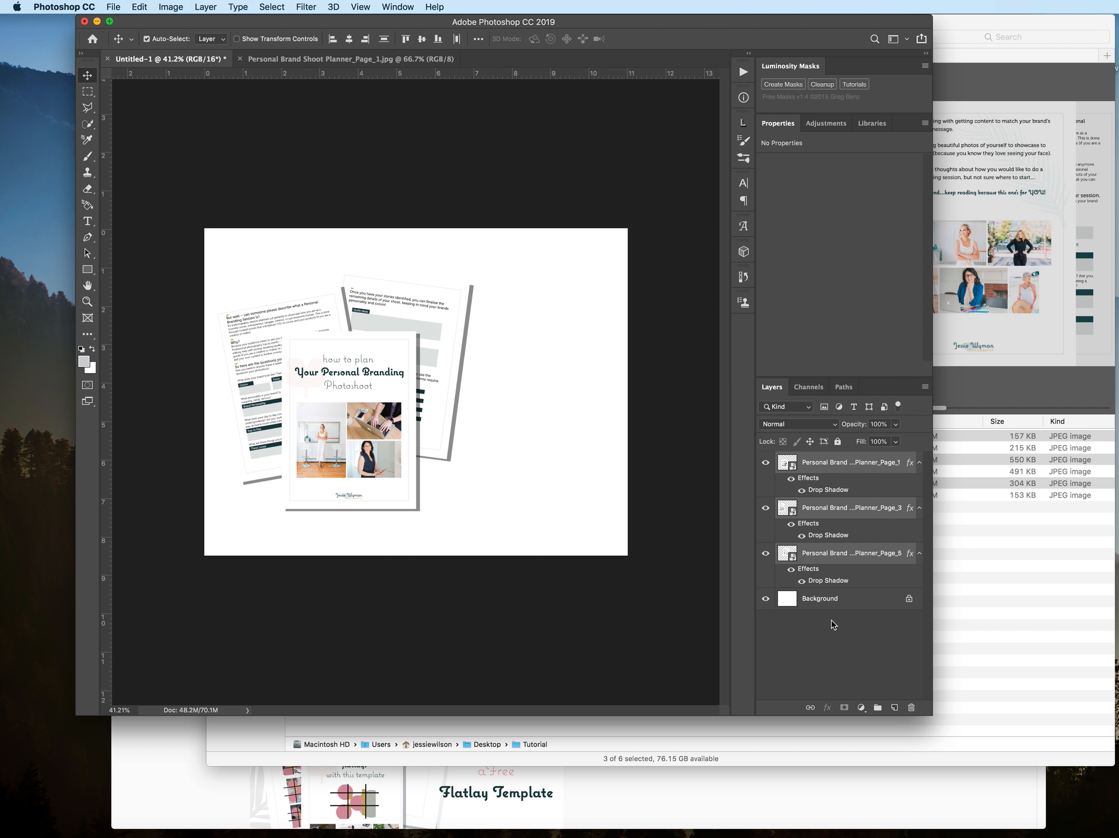
left_click(878, 708)
double_click(820, 460)
type("Pages")
key("Return")
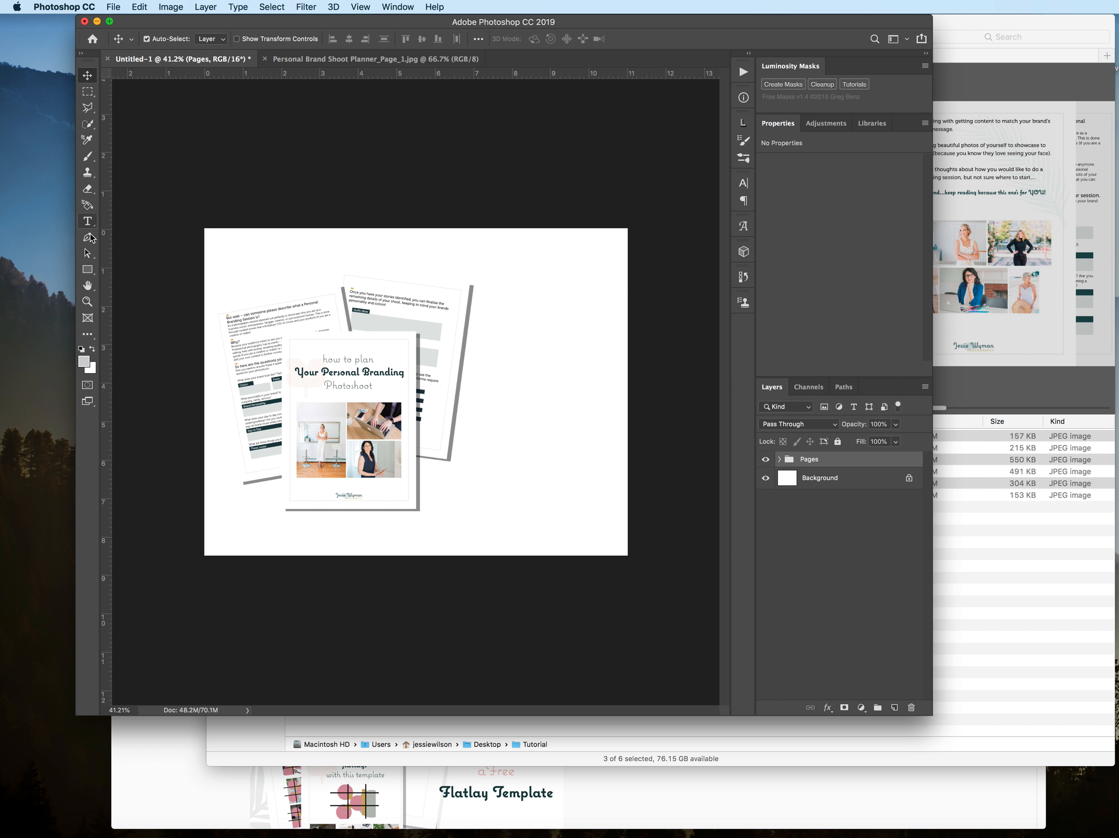
Step: Create a text box about 3 × 5.7 in on the blank area right of the pages, and check the wording on the Freebies page in Chrome
left_click(87, 221)
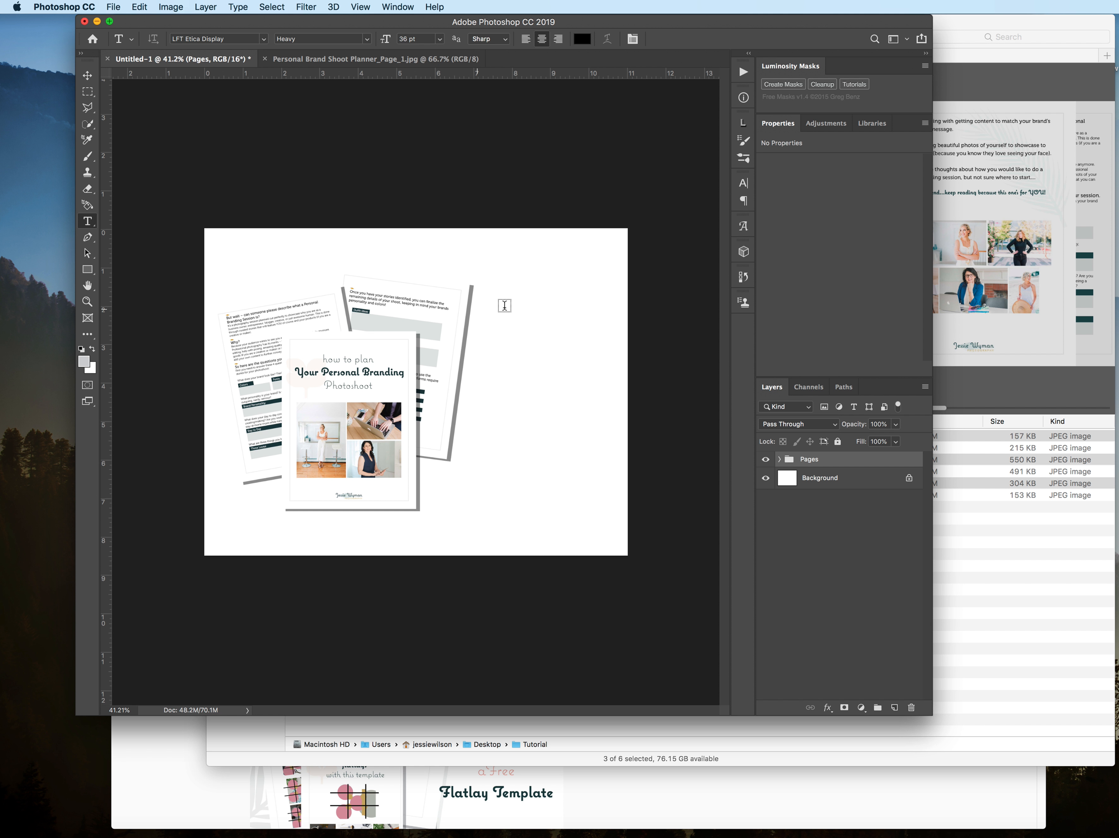
left_click_drag(497, 285, 612, 502)
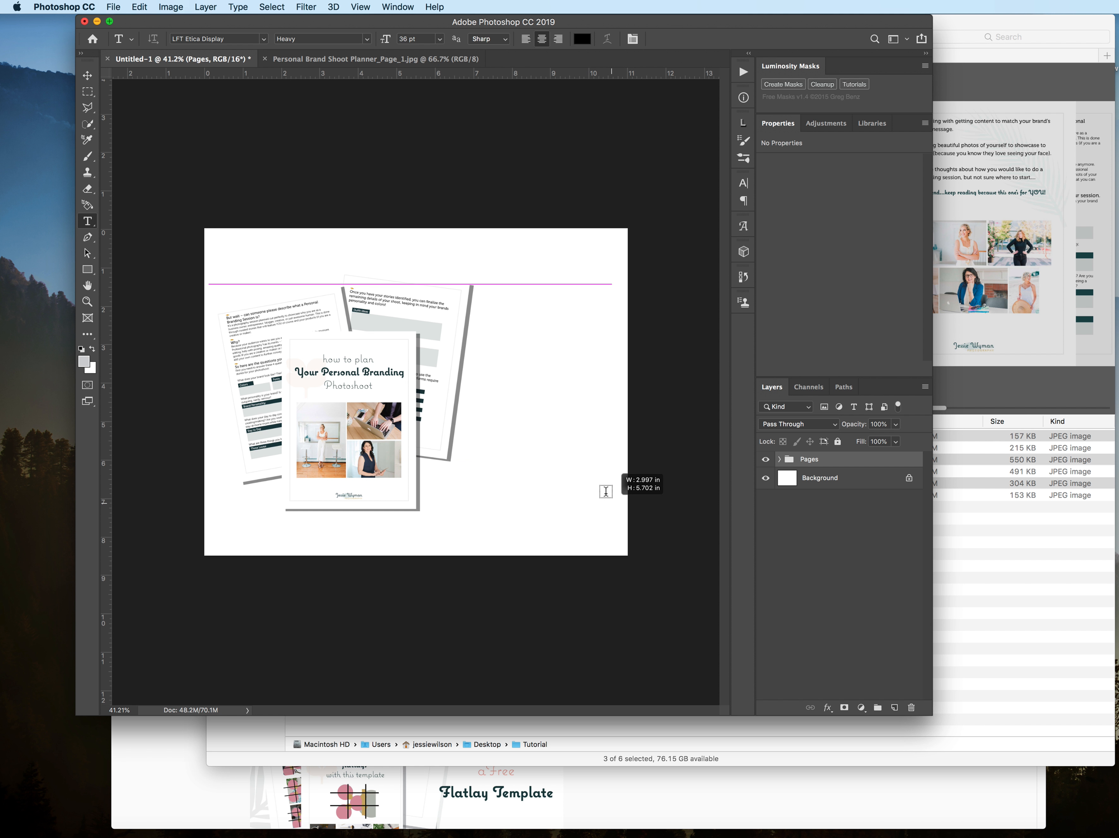
left_click(638, 804)
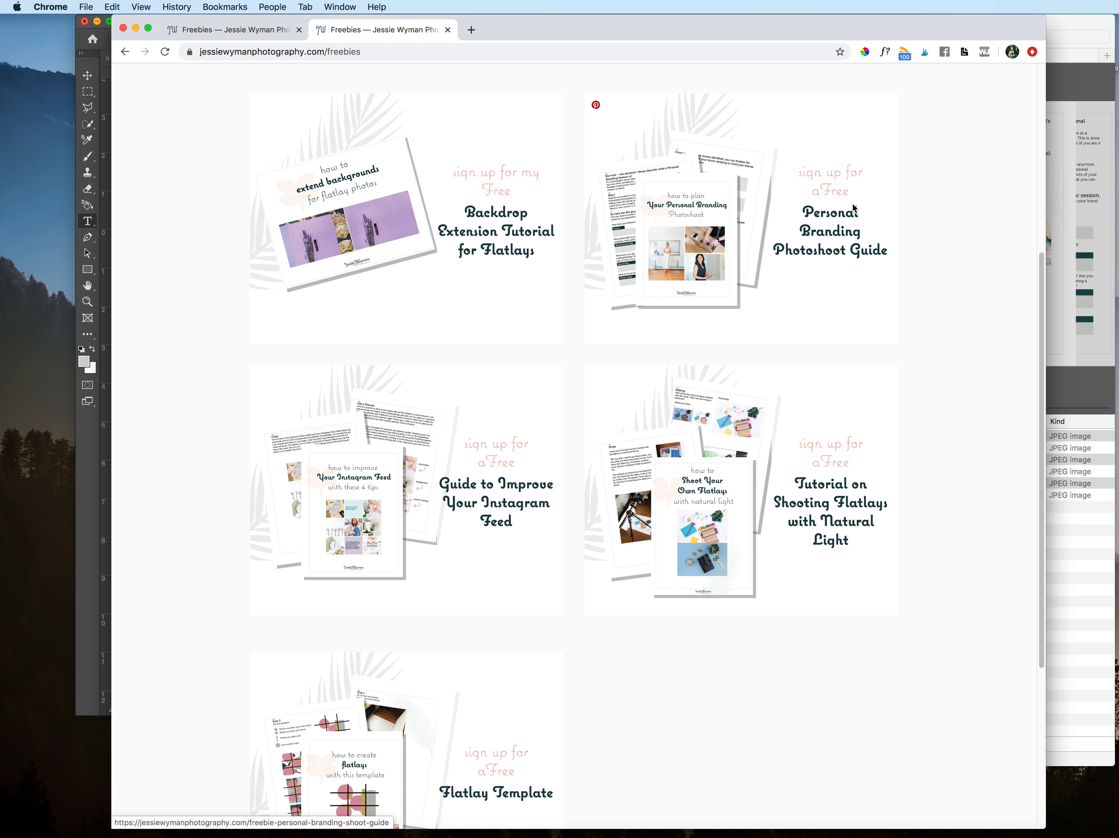
left_click(96, 436)
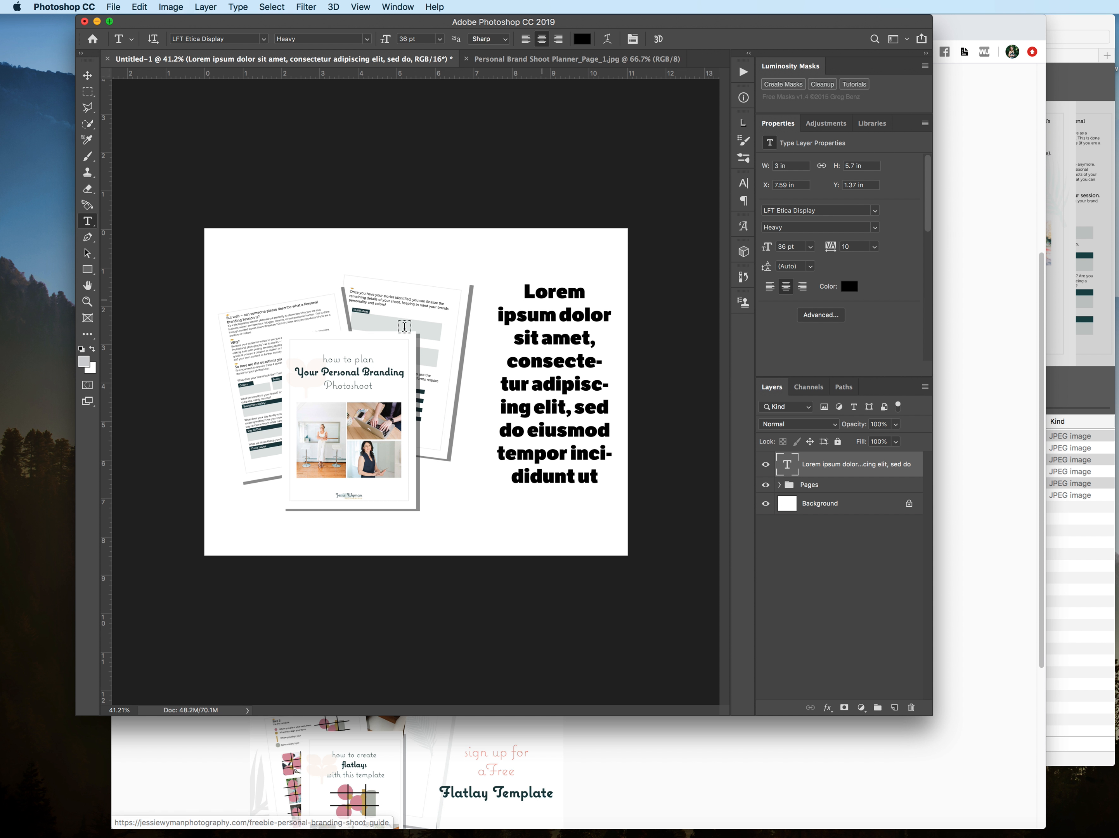
Step: Enter "Sign Up for a Free" at the start of the text box in place of the selected placeholder text
left_click(551, 361)
key("super+a")
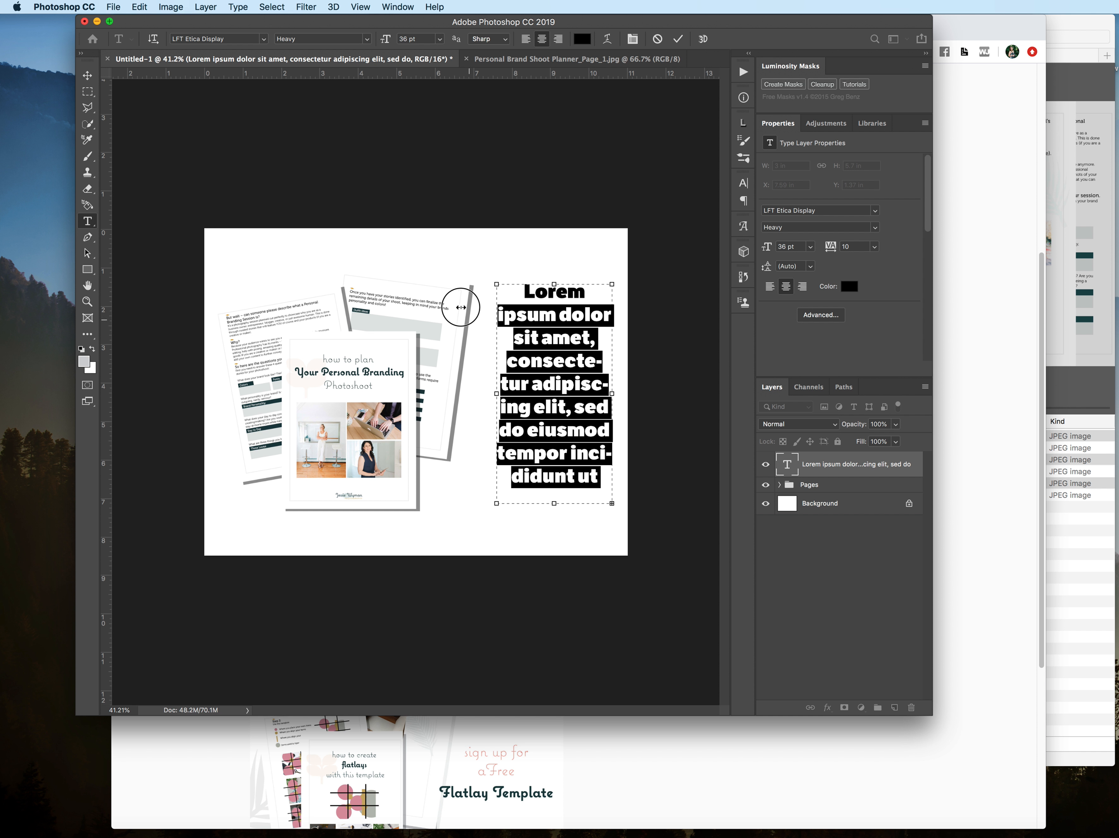
type("Signlabore et dolore magna aliqua. Quis ipsum suspendisse ultrices gravida. Risus commodo")
type("Up for")
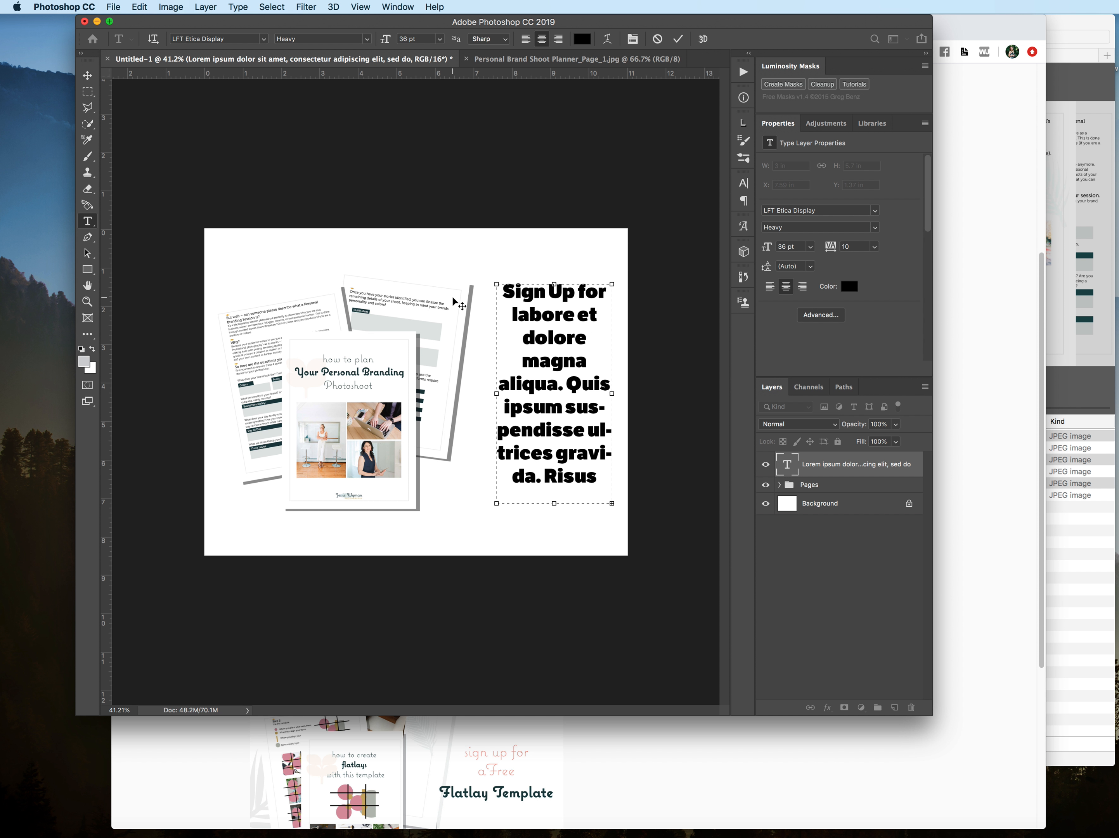
type(" a Free")
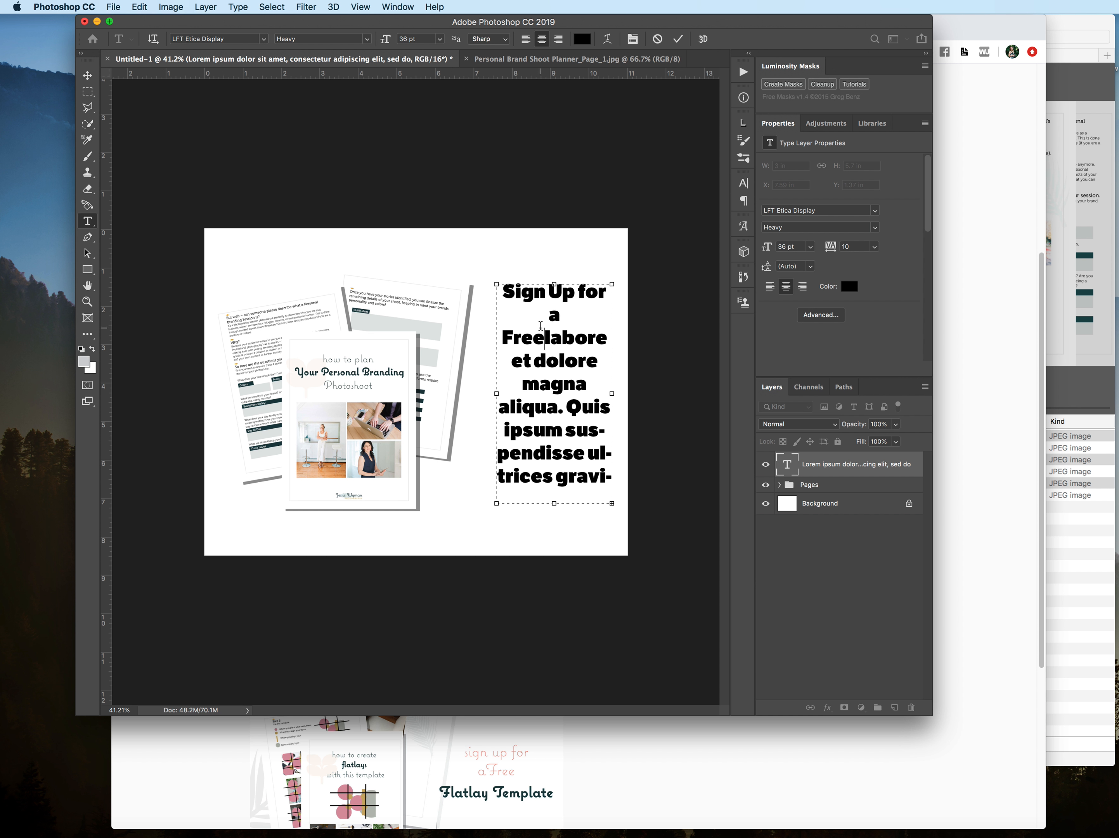
Step: Check the wording on the Freebies page in Chrome, and delete all leftover placeholder text after "Sign Up for a Free"
key("super+Tab")
key("super+Tab")
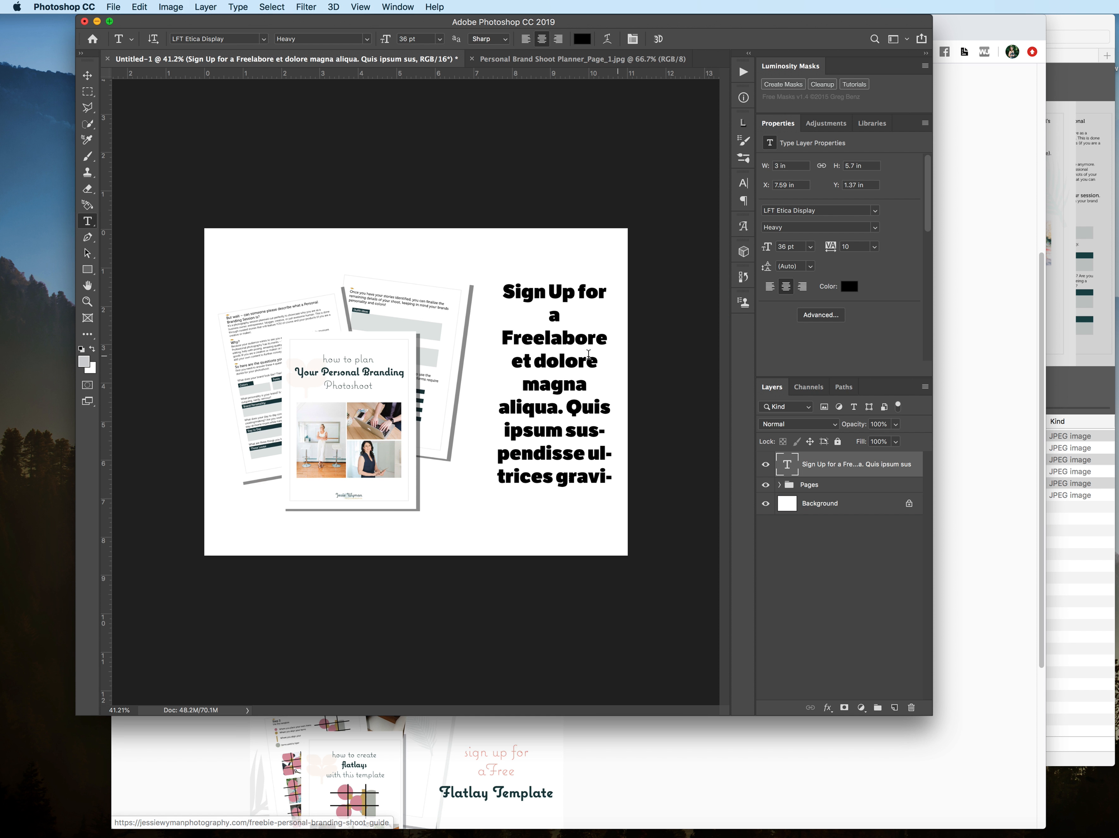
left_click_drag(550, 338, 632, 506)
key("BackSpace")
key("BackSpace")
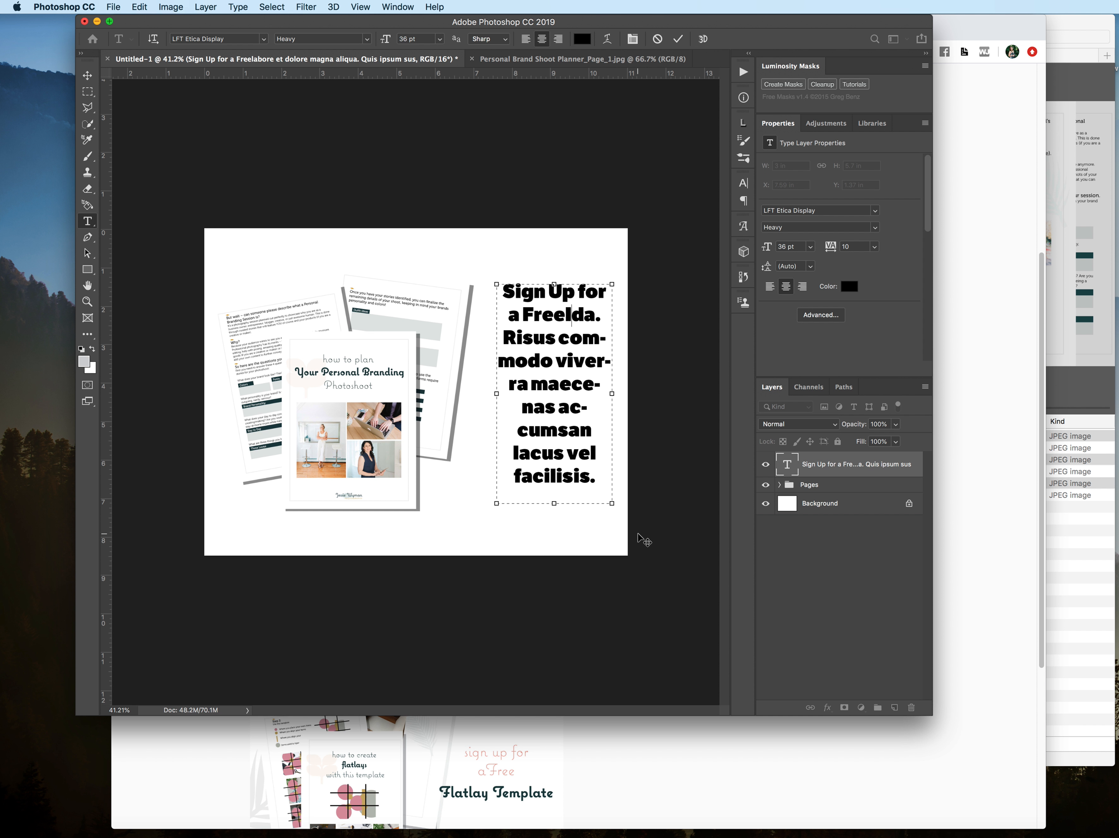
left_click_drag(589, 475, 502, 293)
key("BackSpace")
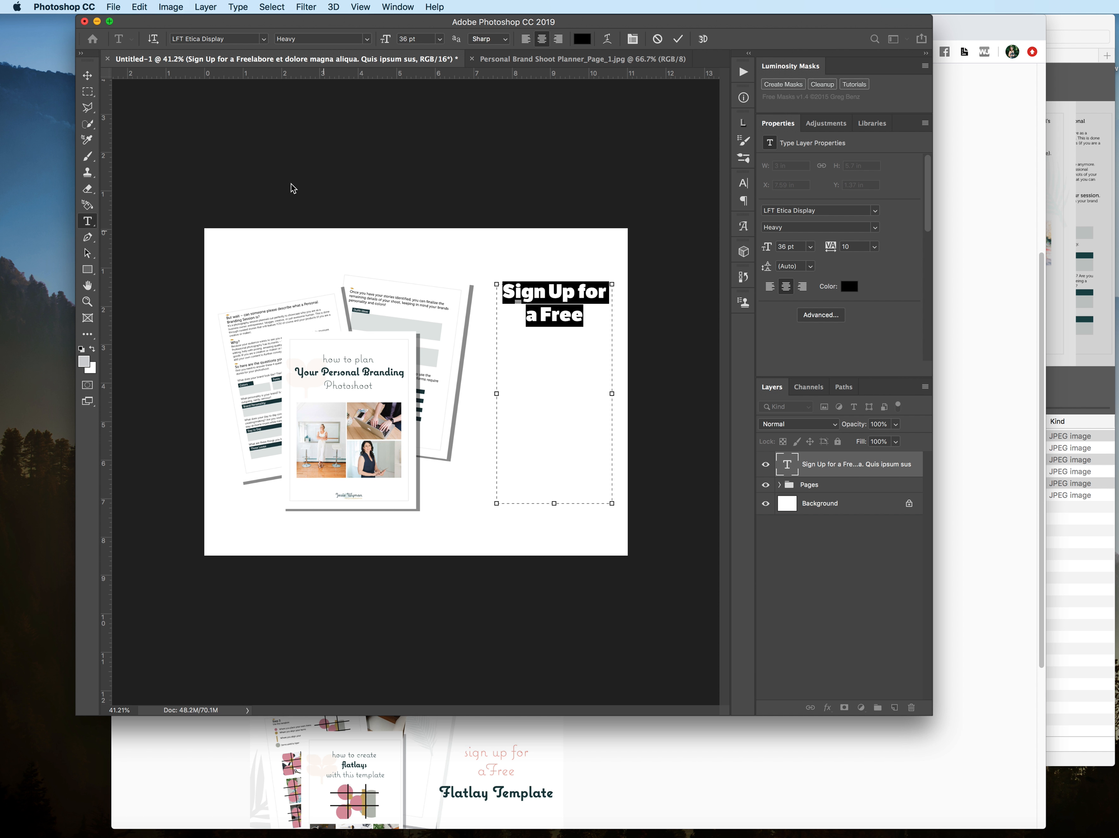
Step: Set the "Sign Up for a Free" text in the Coquette Bold font
left_click(263, 39)
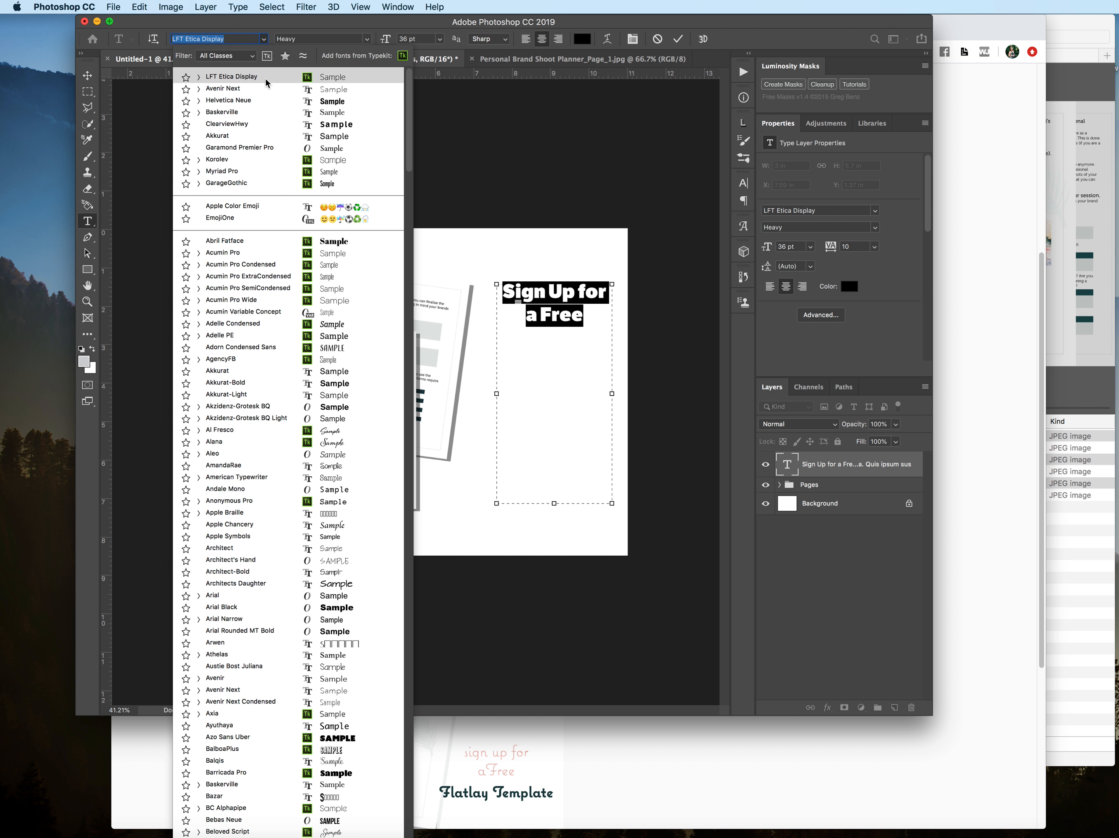
type("co")
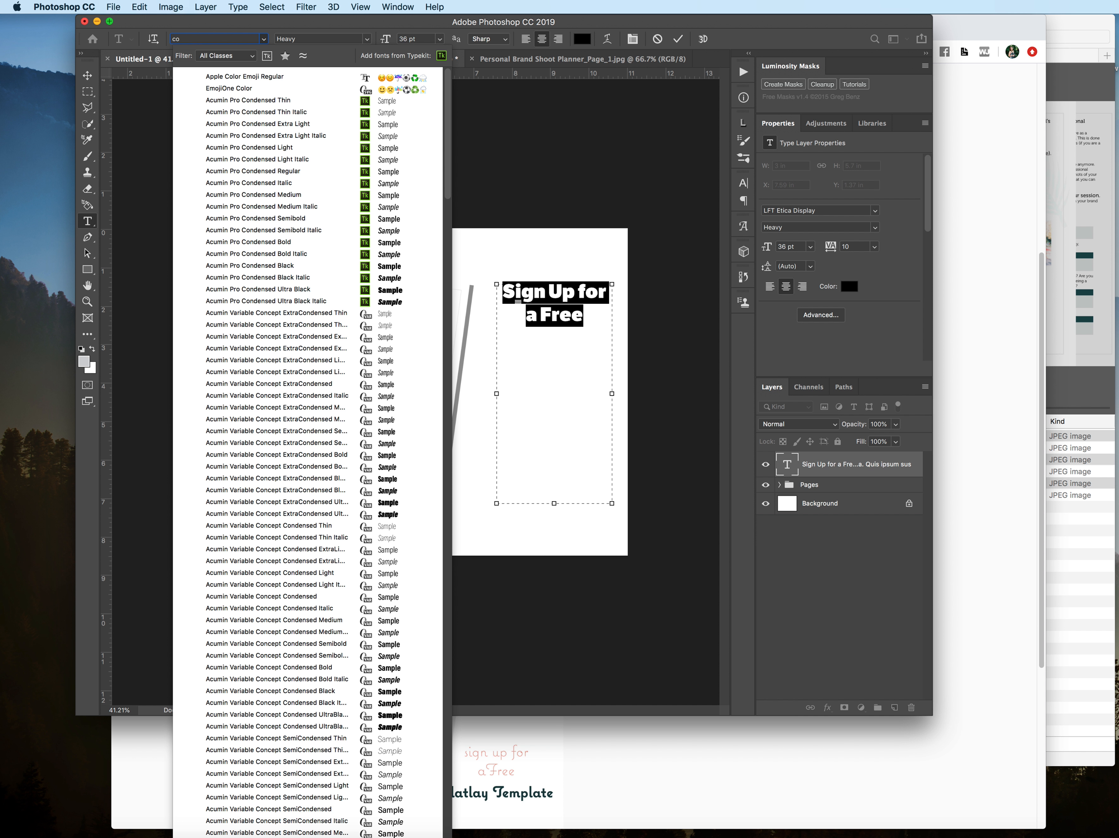
type("q")
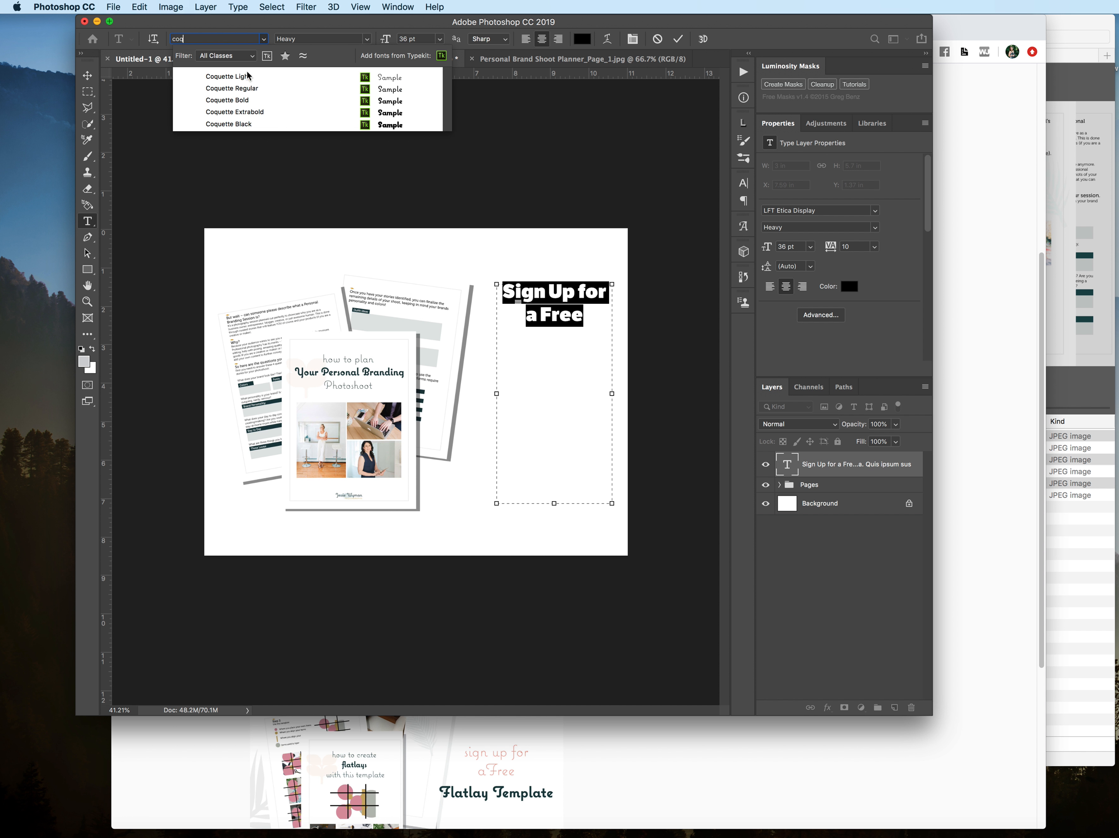
left_click(258, 101)
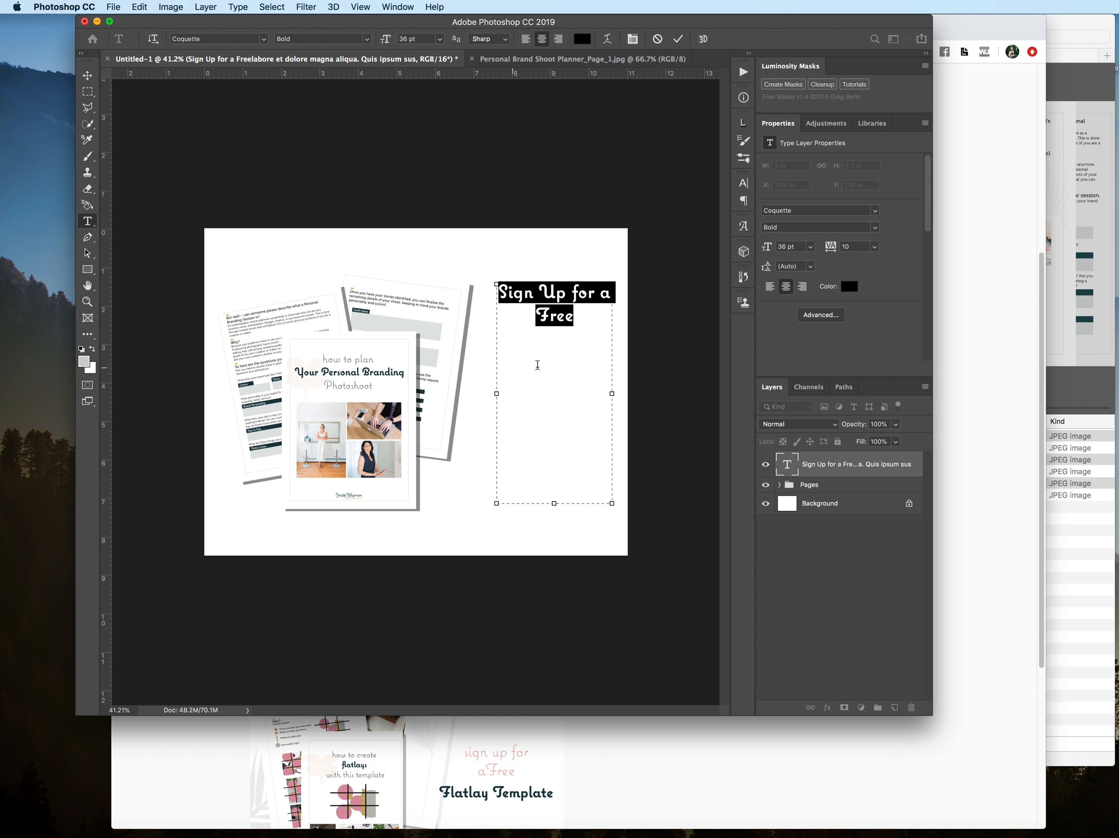
left_click(87, 76)
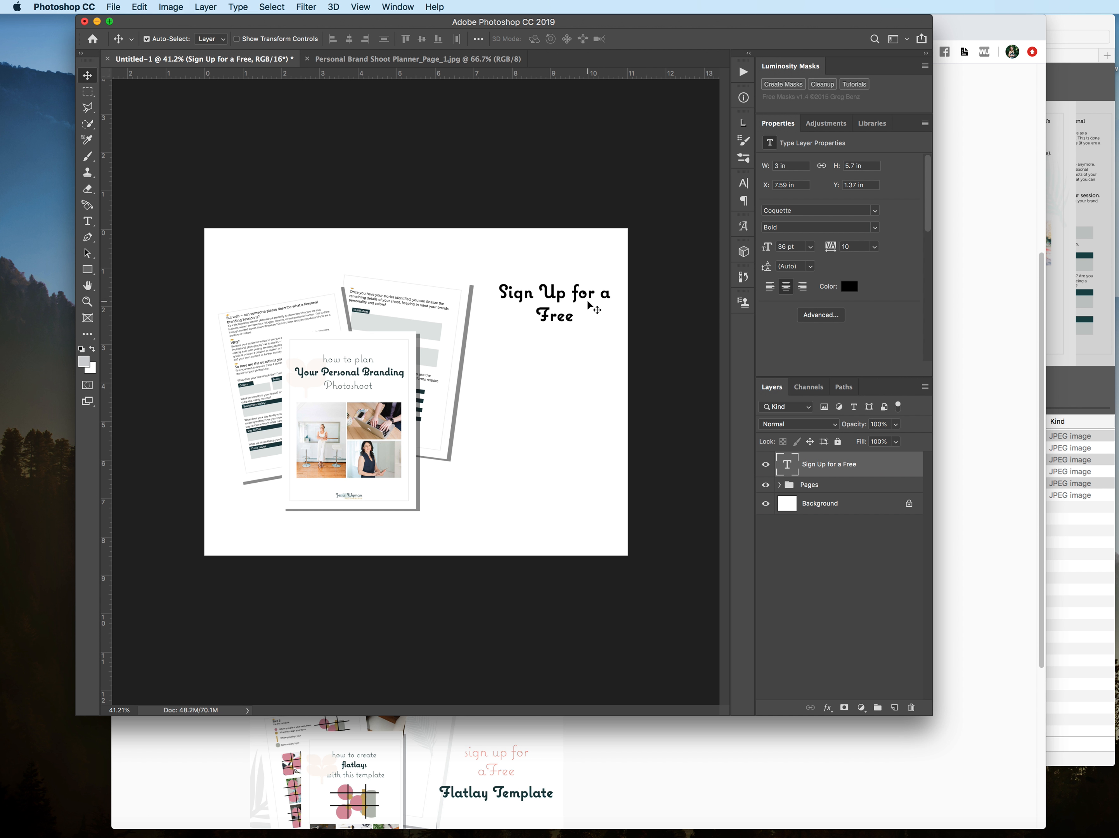
Step: Change the color of the "Sign Up for a Free" text to dark teal, #2d3c40
double_click(784, 465)
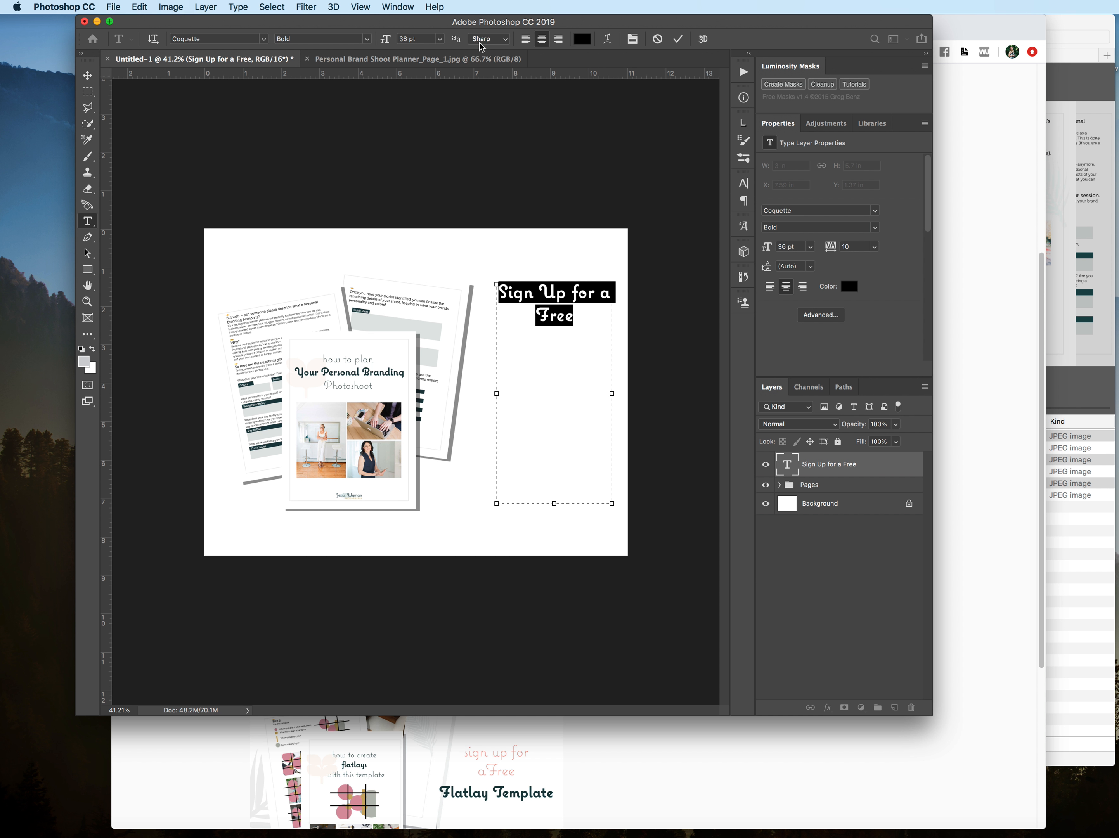
left_click(584, 41)
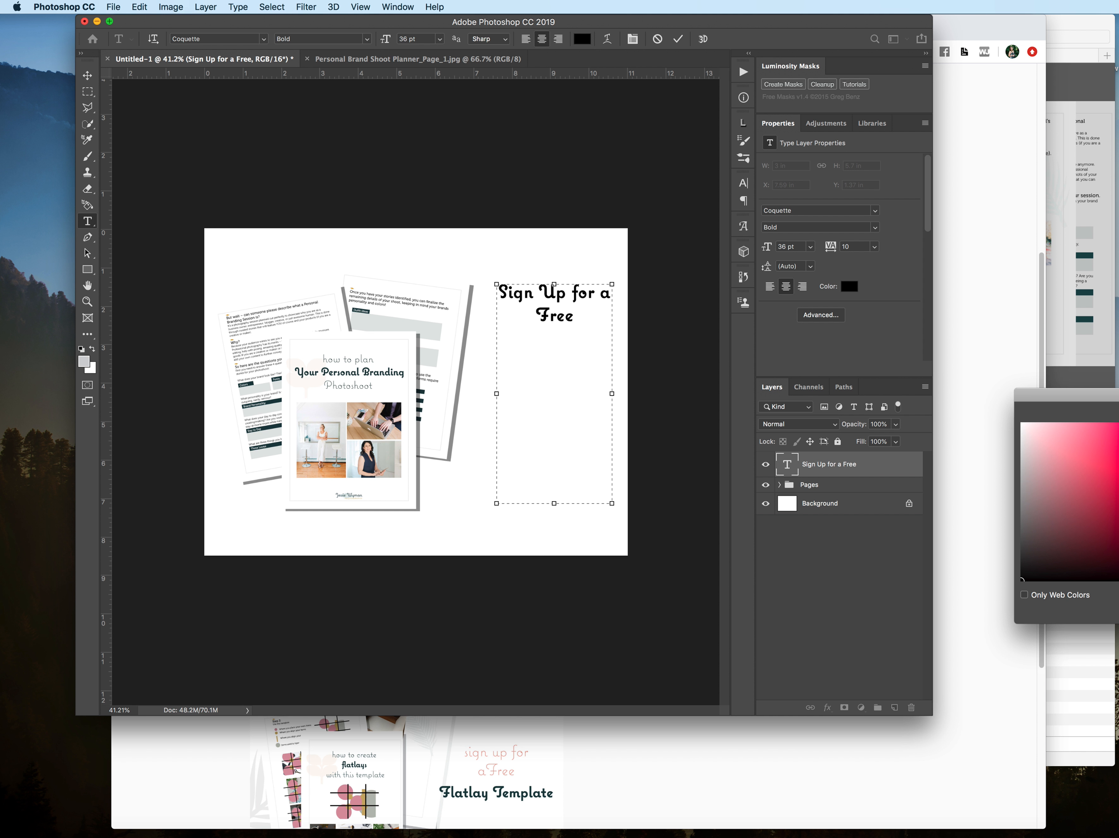
left_click_drag(1101, 394, 567, 366)
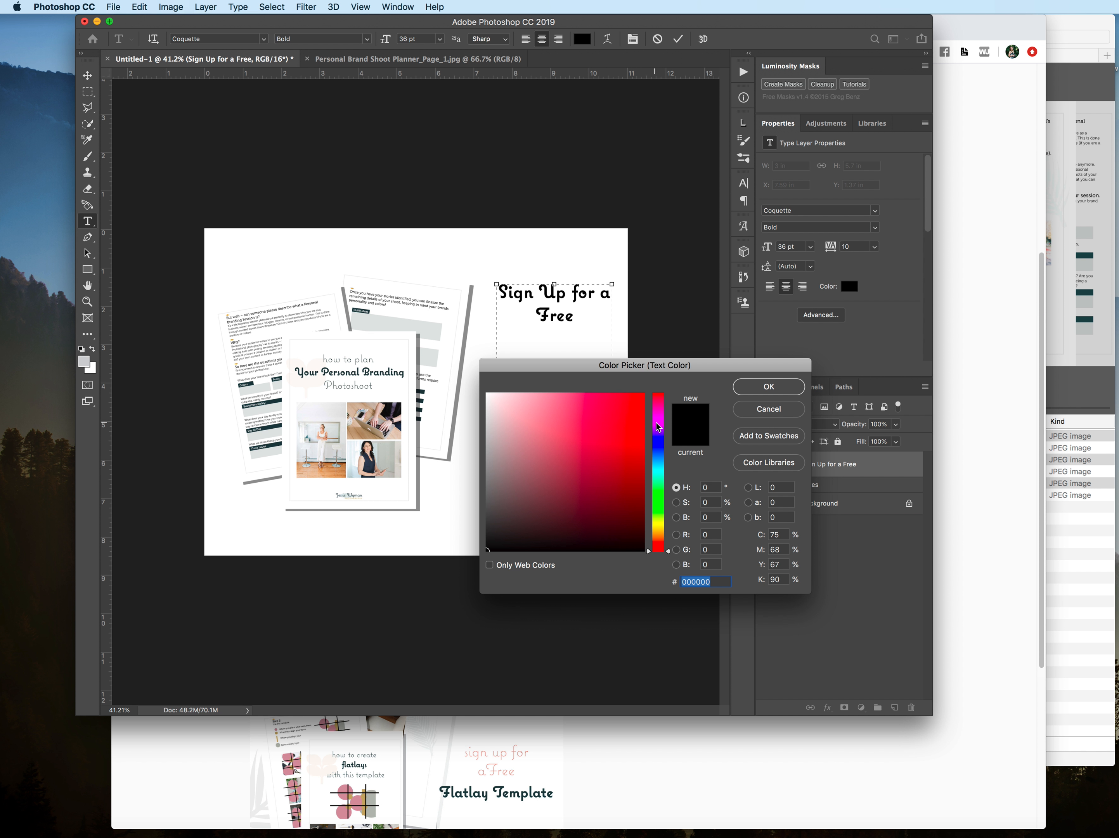
left_click(662, 459)
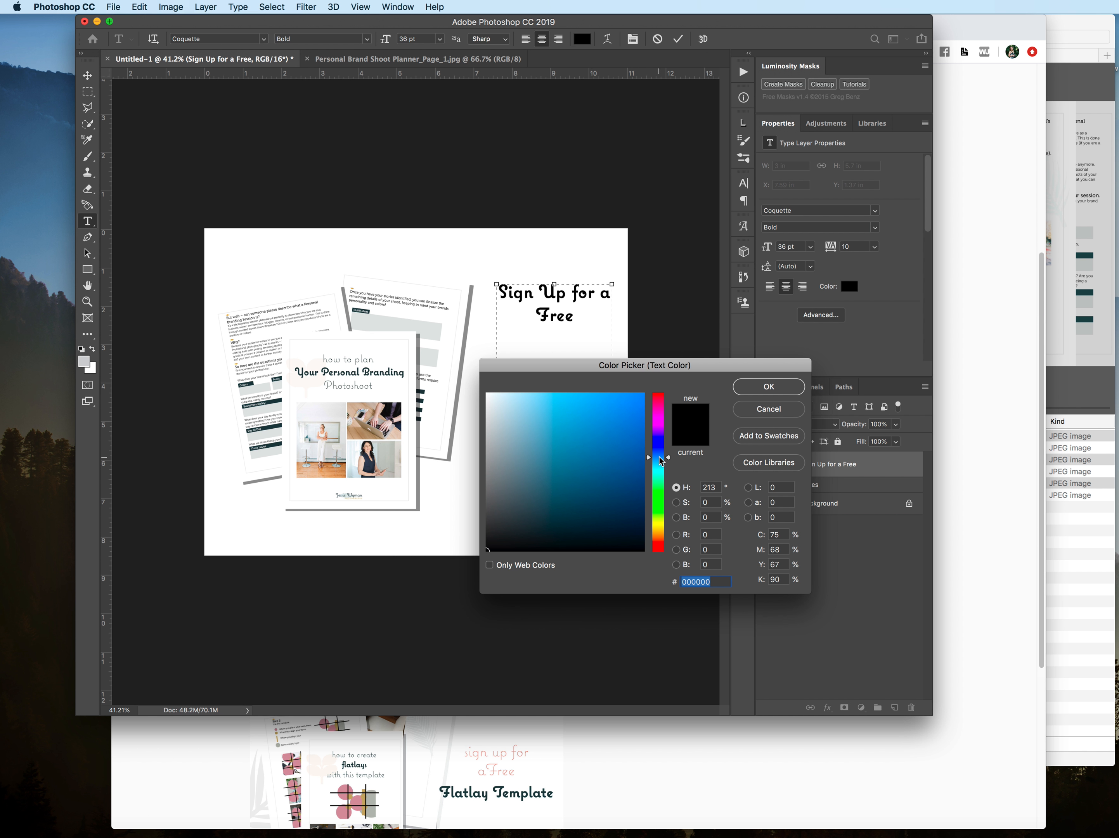
left_click(660, 465)
left_click(524, 413)
left_click_drag(519, 407, 512, 394)
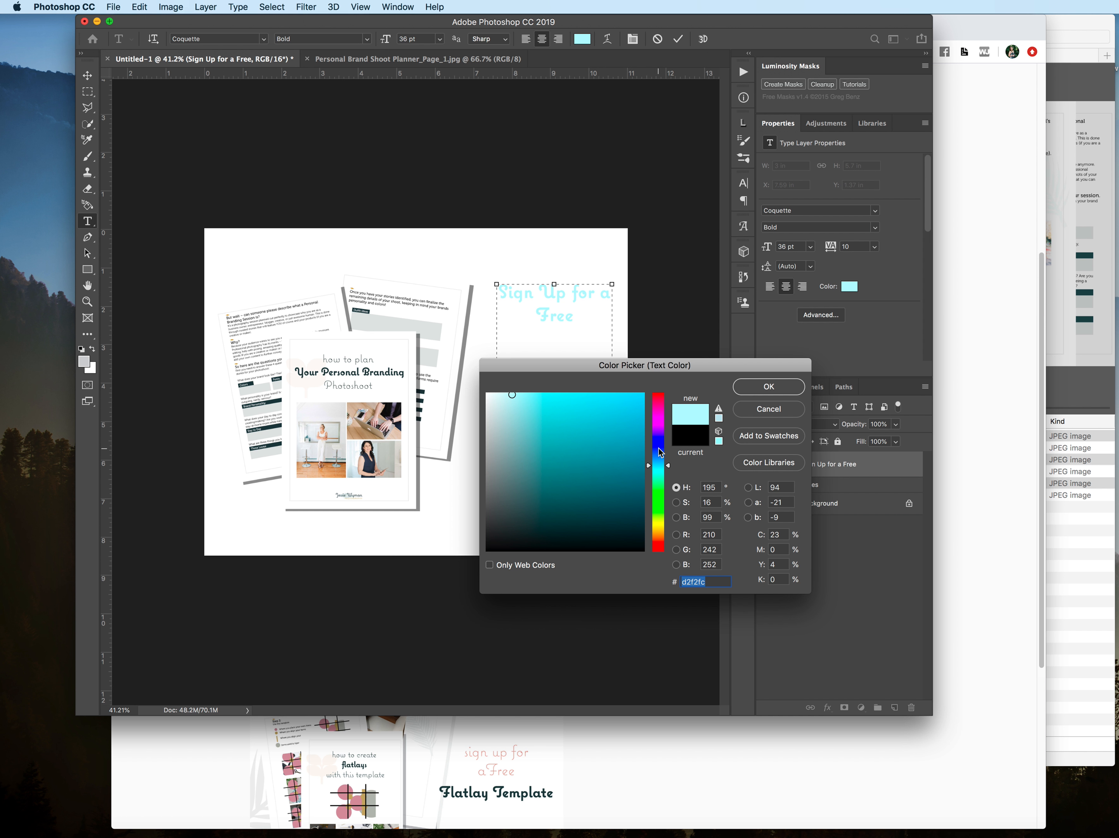
left_click_drag(662, 464, 661, 455)
left_click(535, 488)
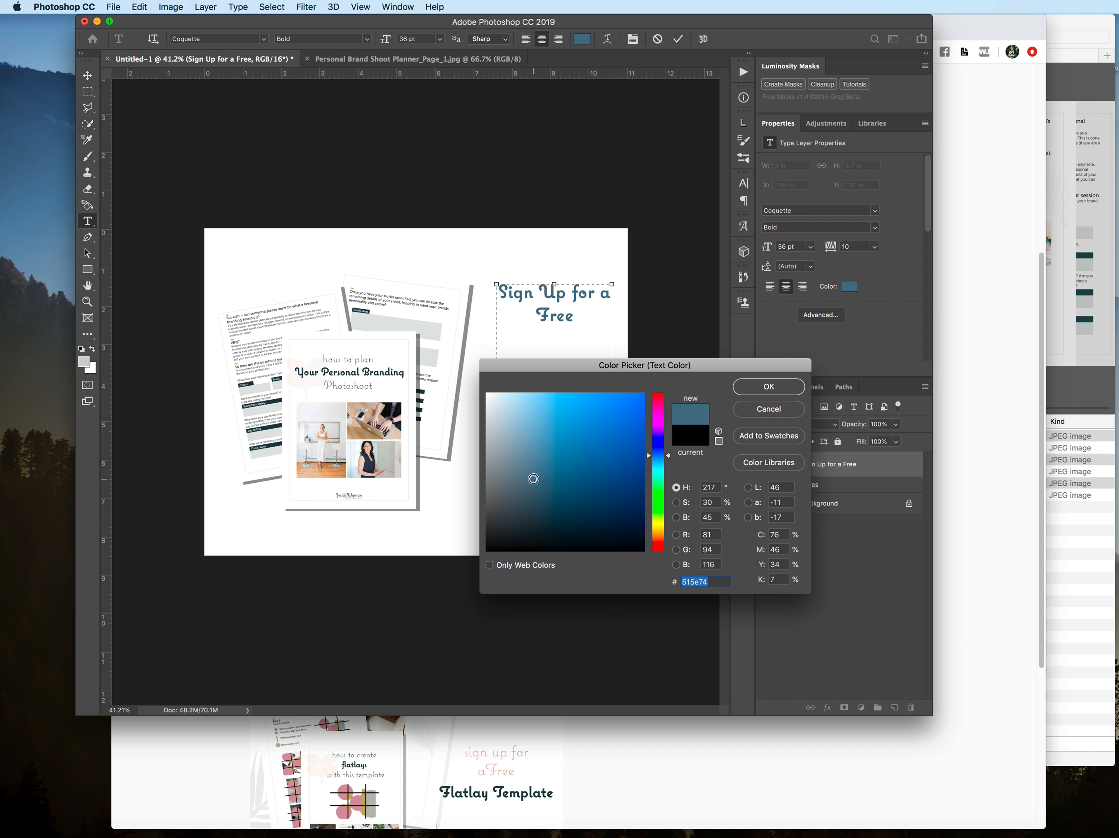
left_click_drag(668, 457, 667, 466)
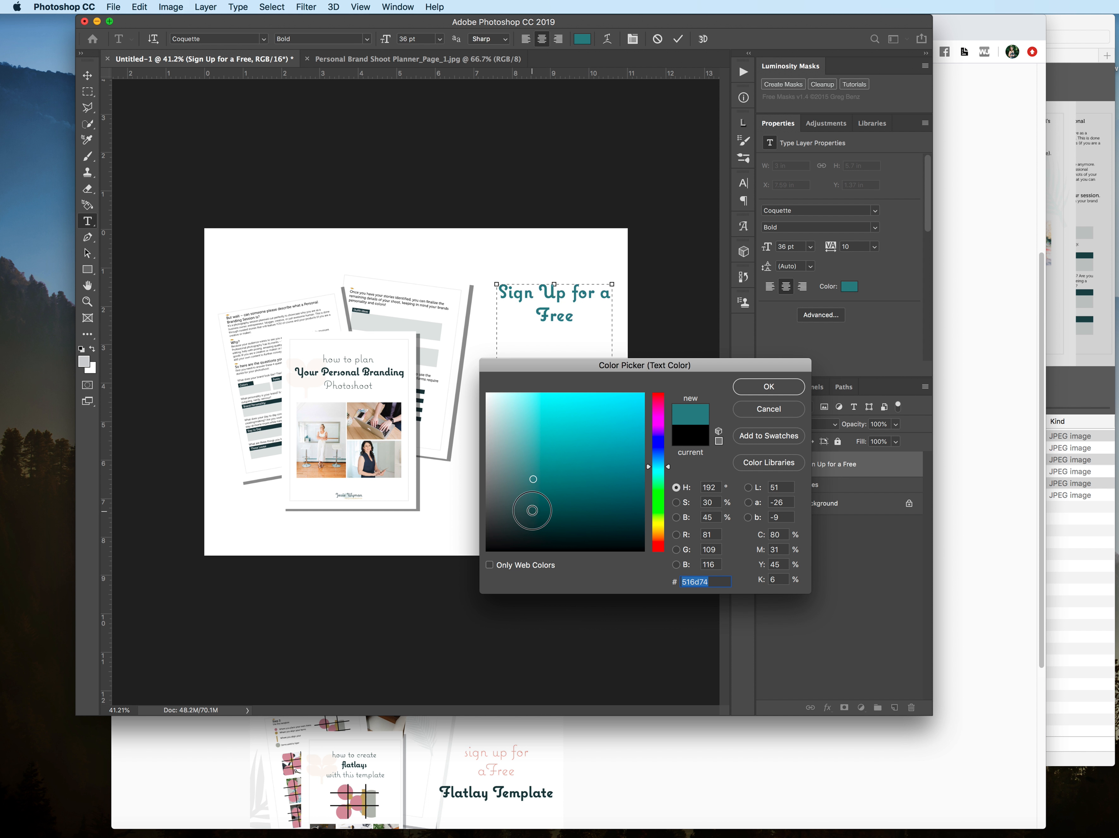
left_click(532, 511)
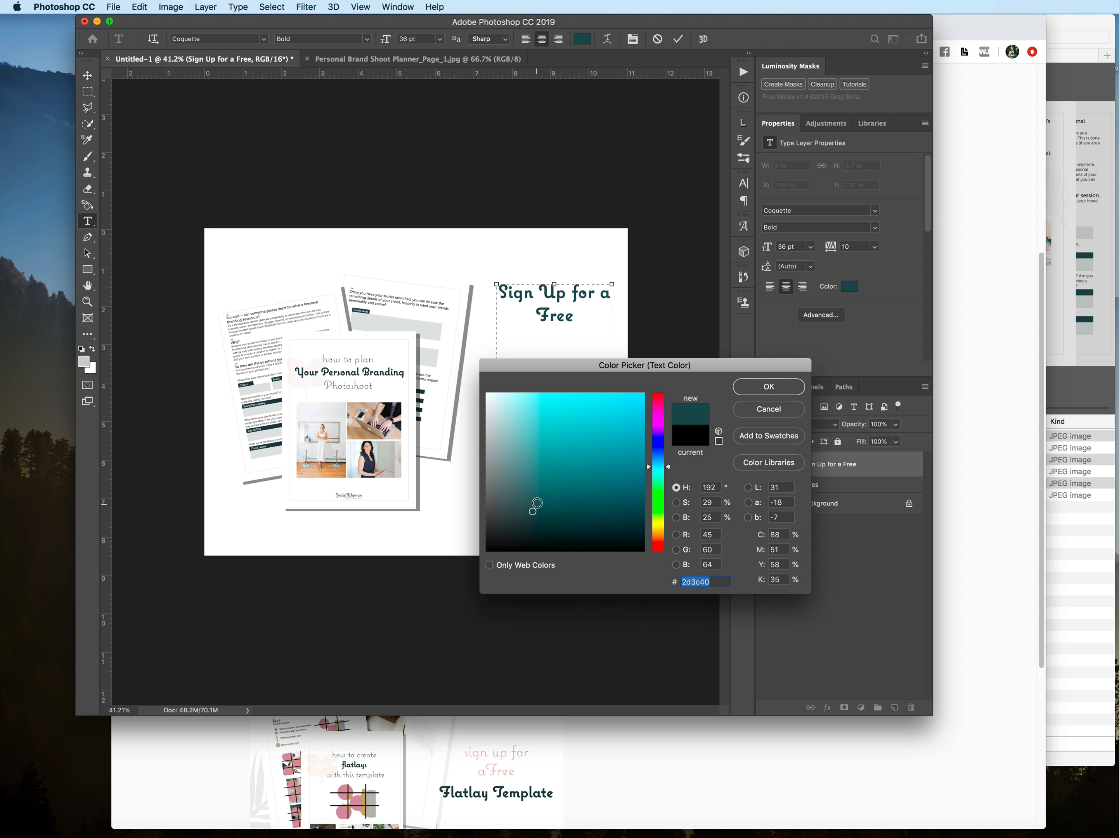
left_click(767, 388)
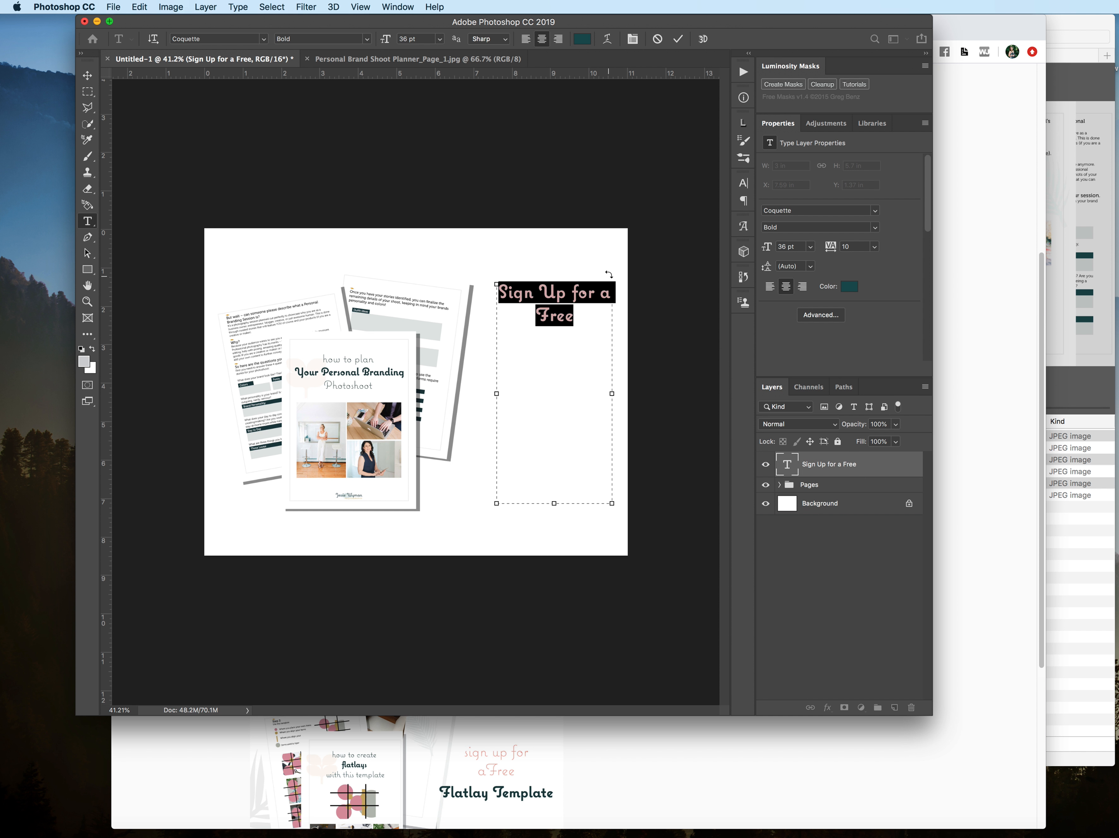
left_click(695, 383)
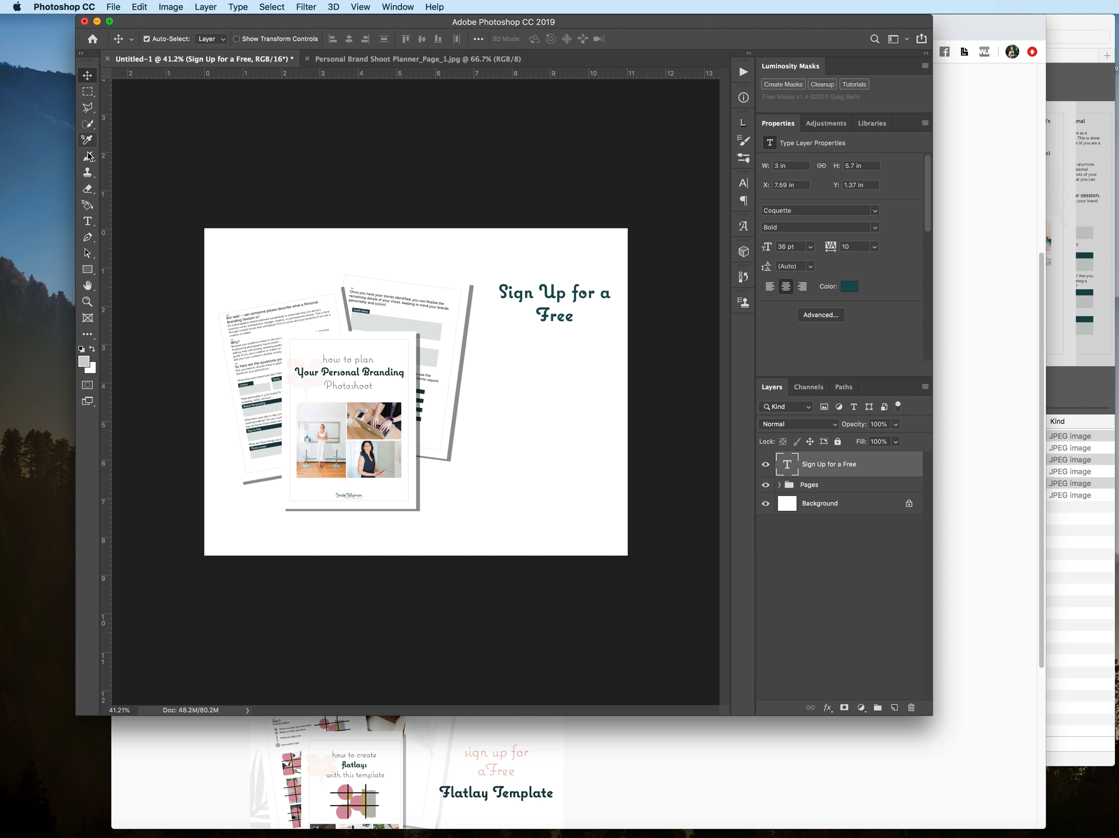
Step: Create a second text box about 2.95 × 3.16 in below the headline, and check the freebie title on the Freebies page in Chrome
left_click(88, 228)
left_click_drag(497, 355, 609, 476)
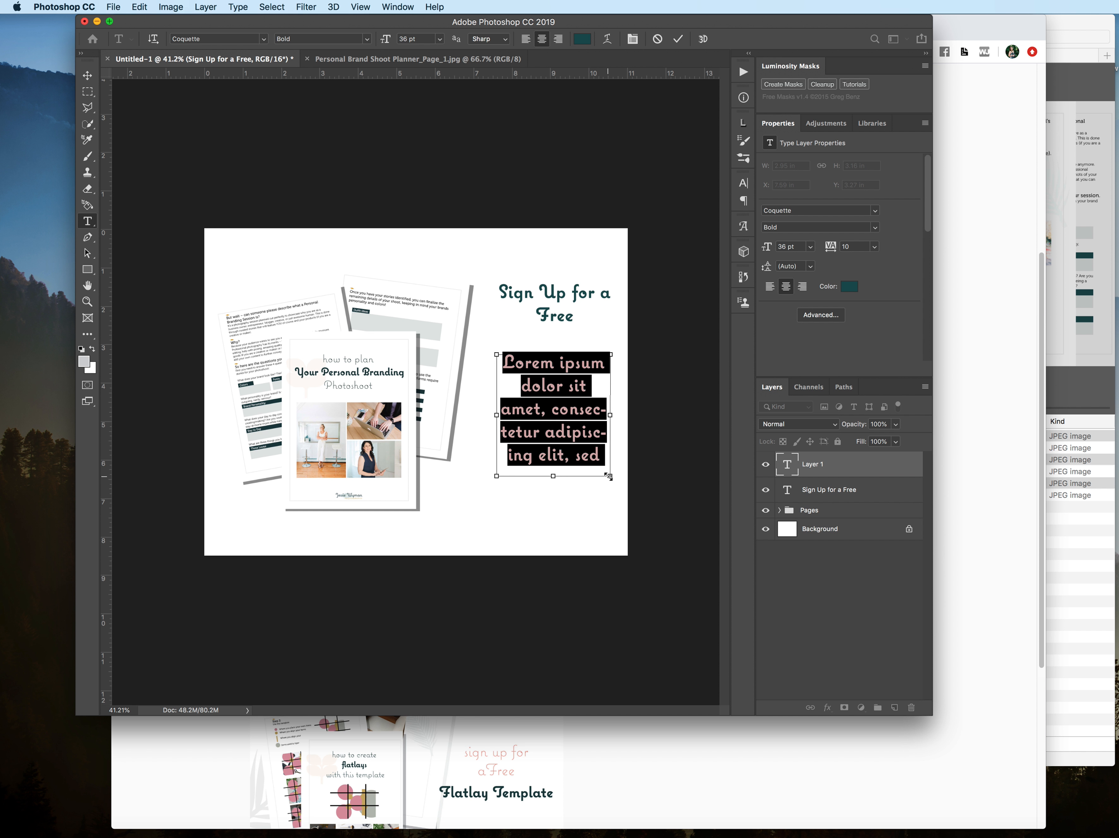
key("super+Tab")
key("super+Tab")
key("r")
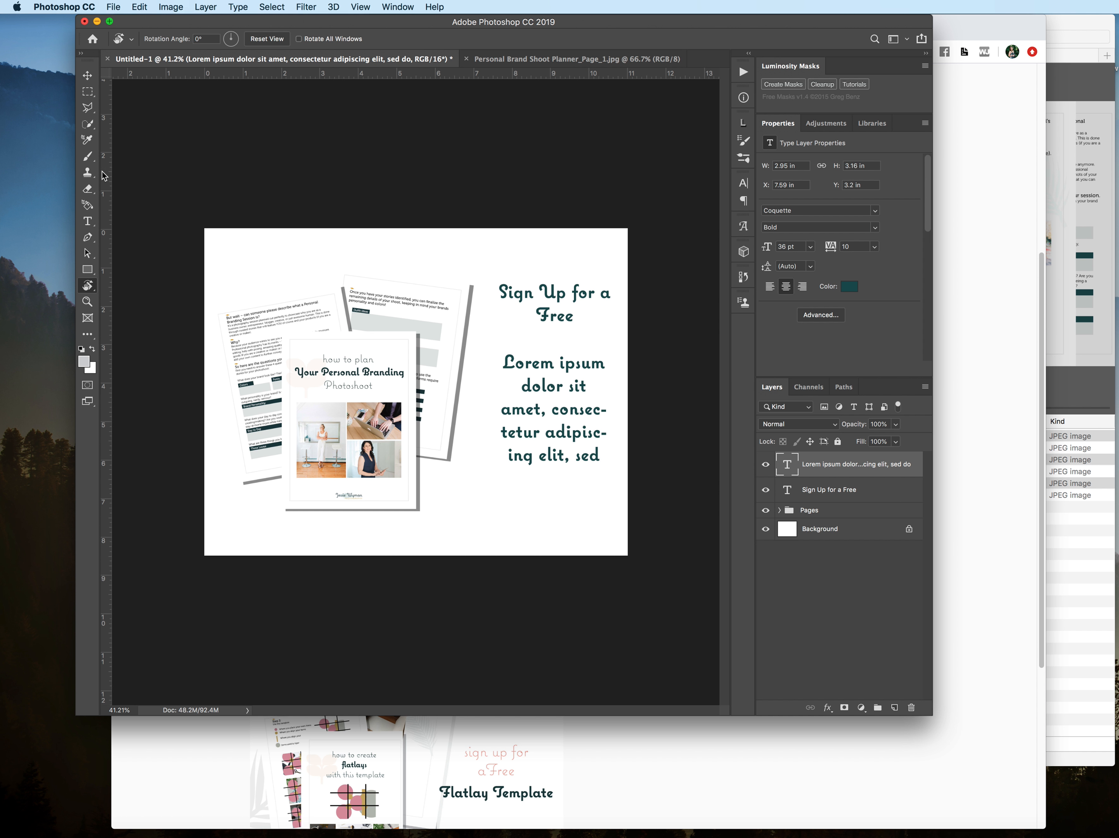
Step: Replace the placeholder in the second text box with "Personal Branding Photoshoot Guide"
left_click(89, 222)
double_click(588, 422)
double_click(588, 422)
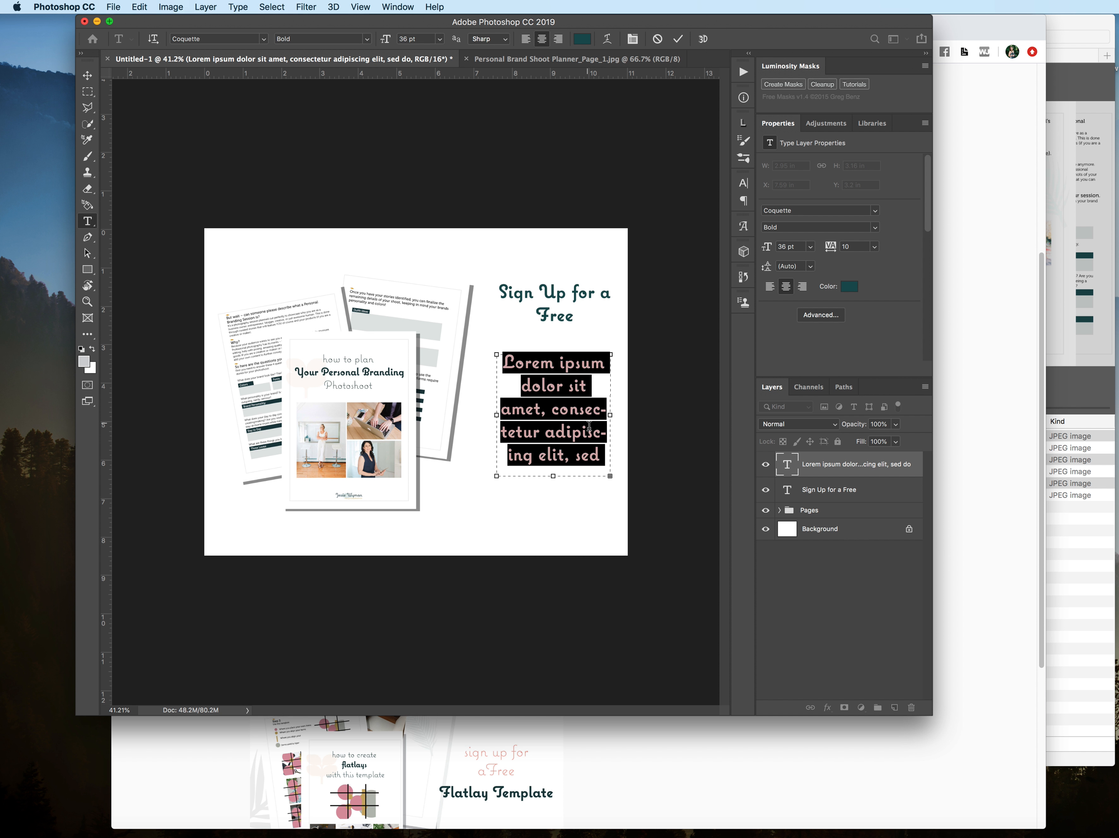
type("Personal Branding Photoshoot Guide")
Step: Set the "Personal Branding Photoshoot Guide" text to the Extrabold font style
left_click_drag(591, 443, 510, 360)
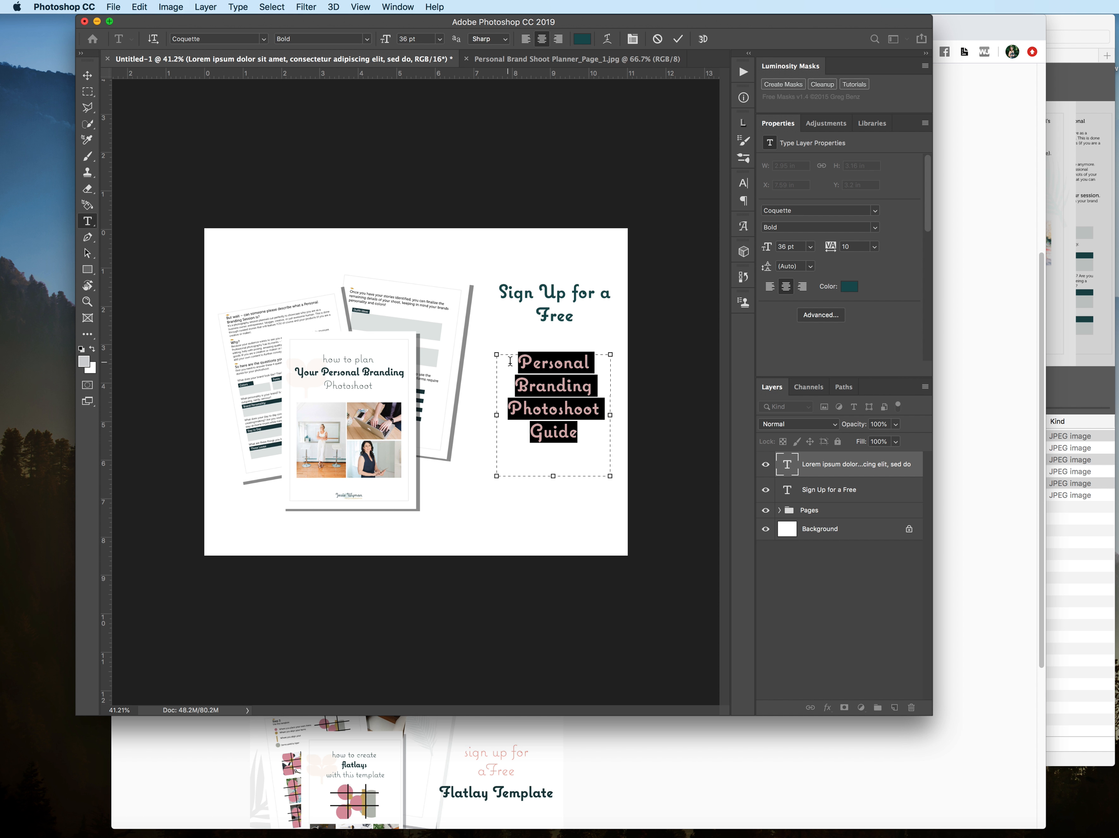
left_click(366, 42)
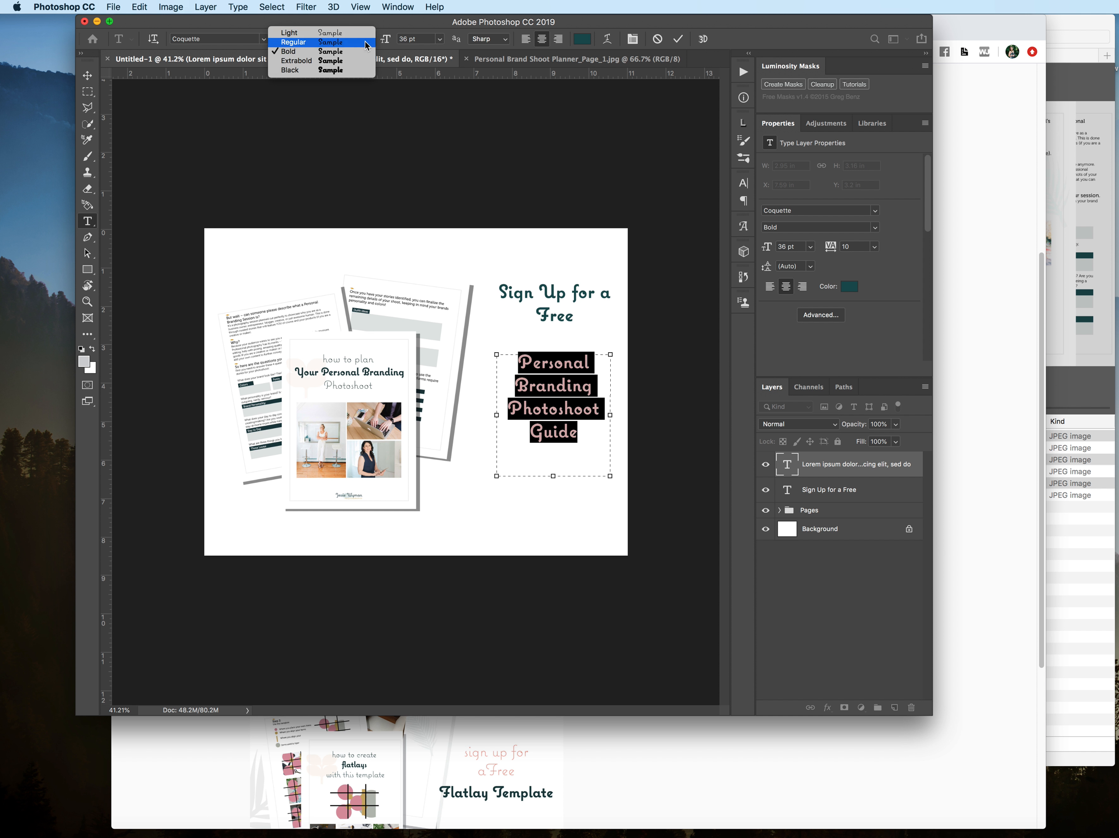
left_click(358, 70)
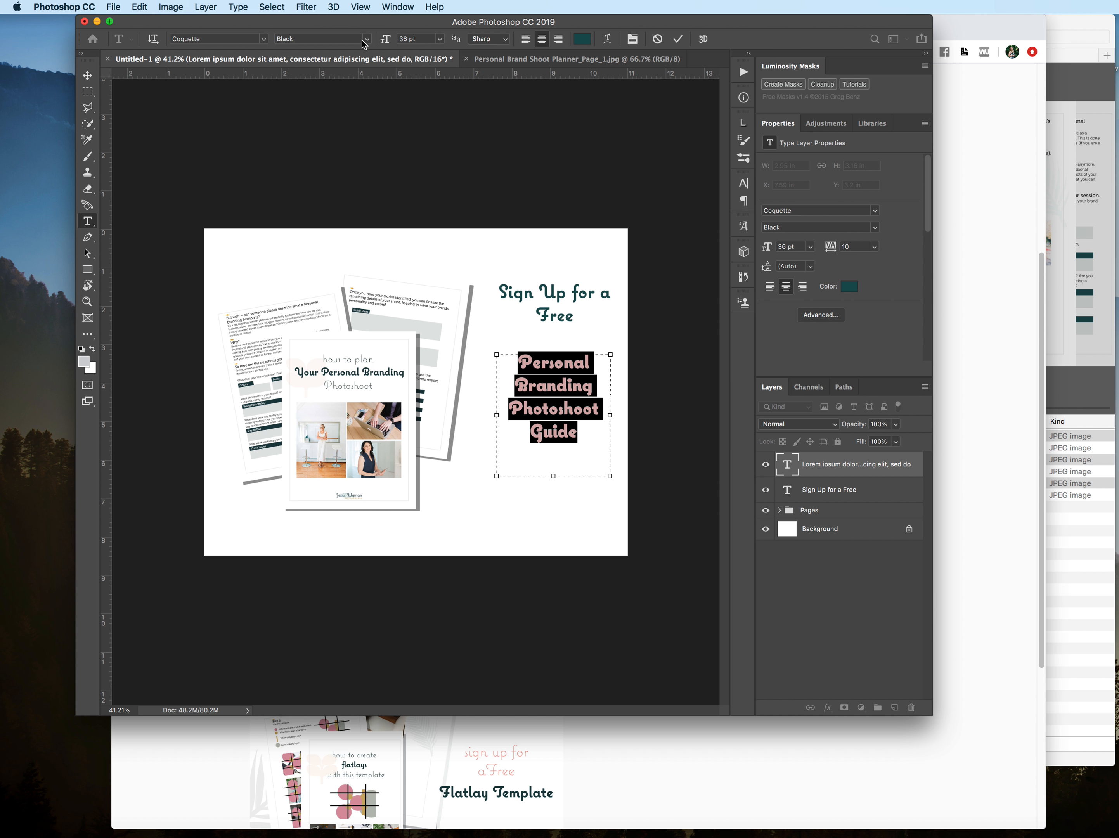
left_click(365, 44)
left_click(358, 61)
Step: Try to recolor the guide title to a gold tone, checking the text colors on the Freebies page in Chrome
left_click(580, 42)
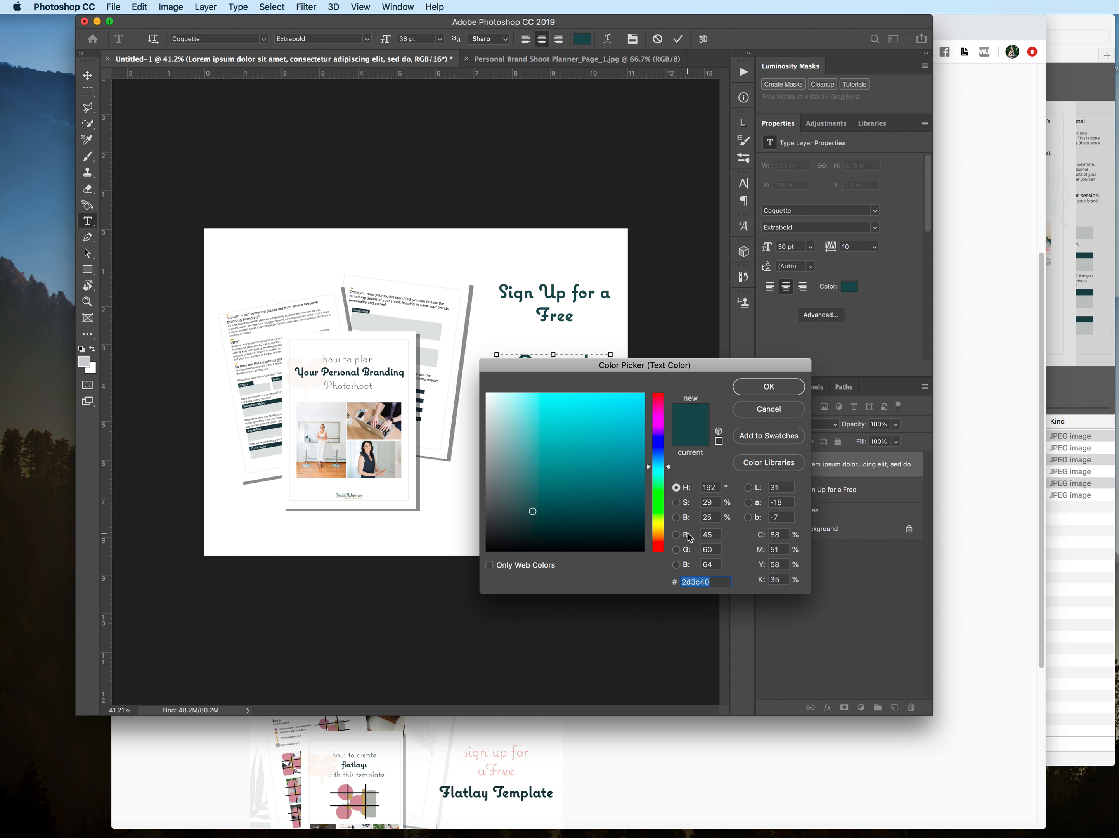
key("super+Tab")
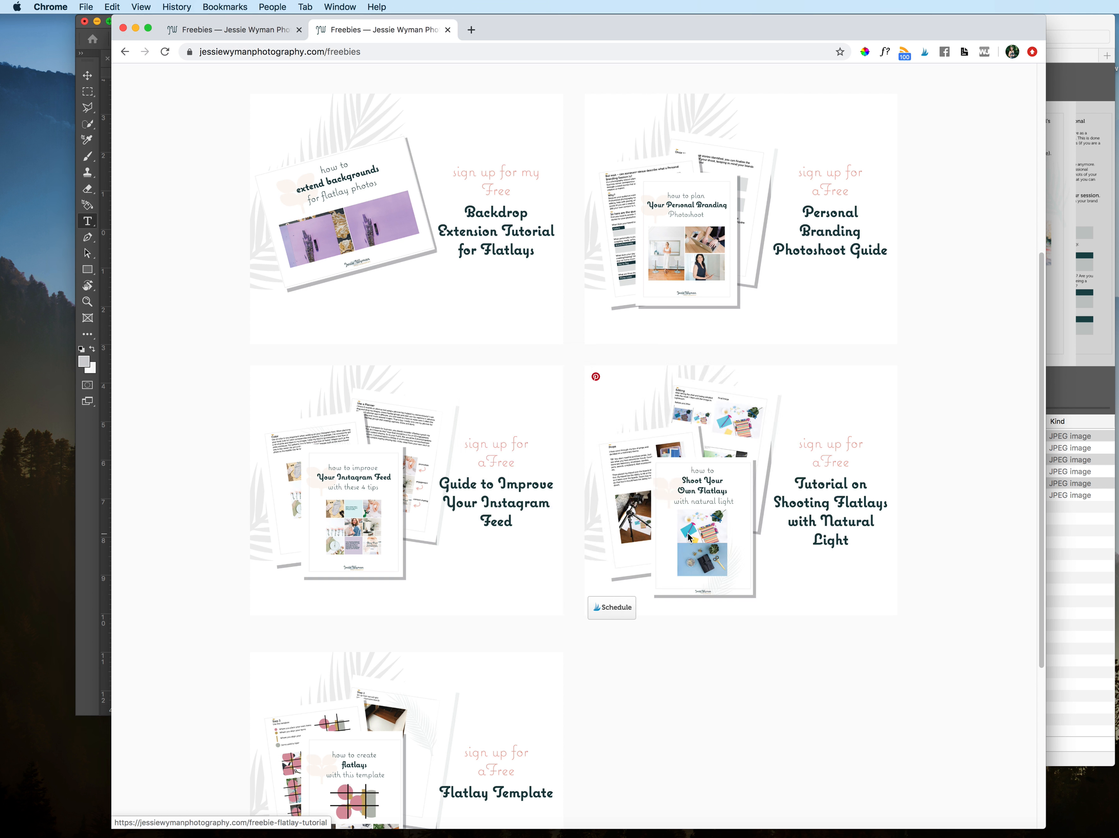
key("super+Tab")
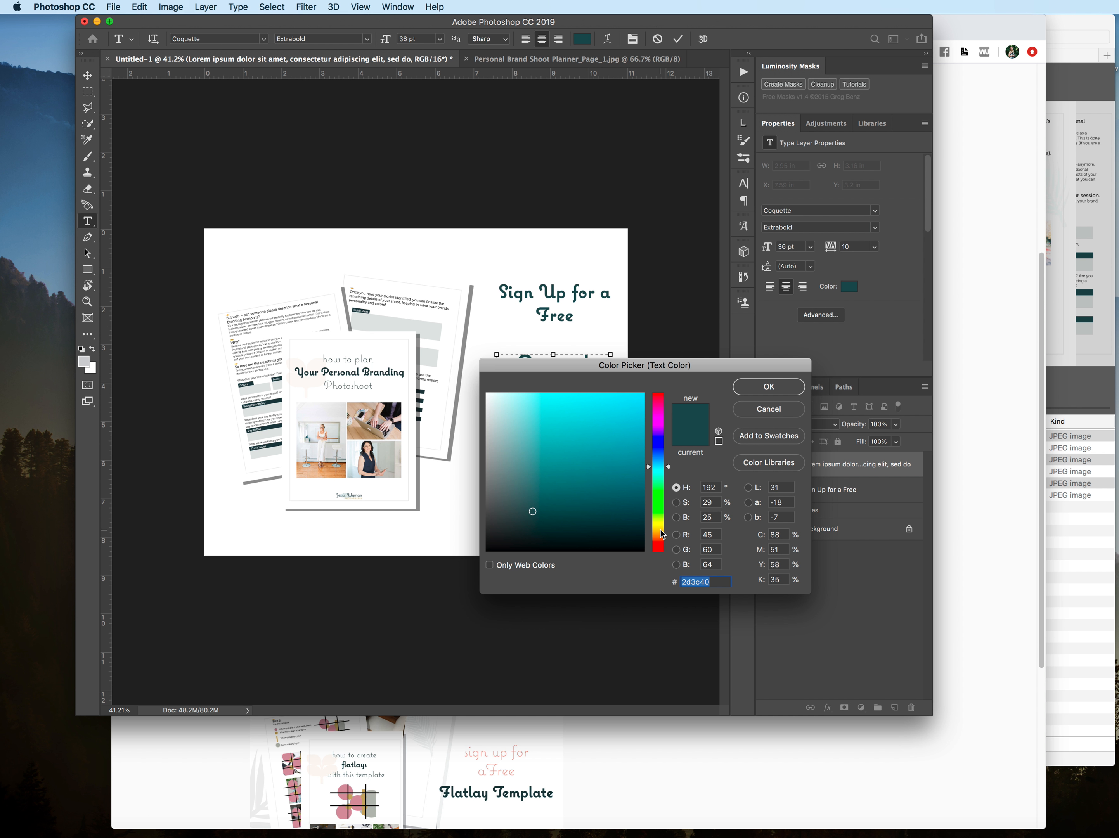
left_click(661, 530)
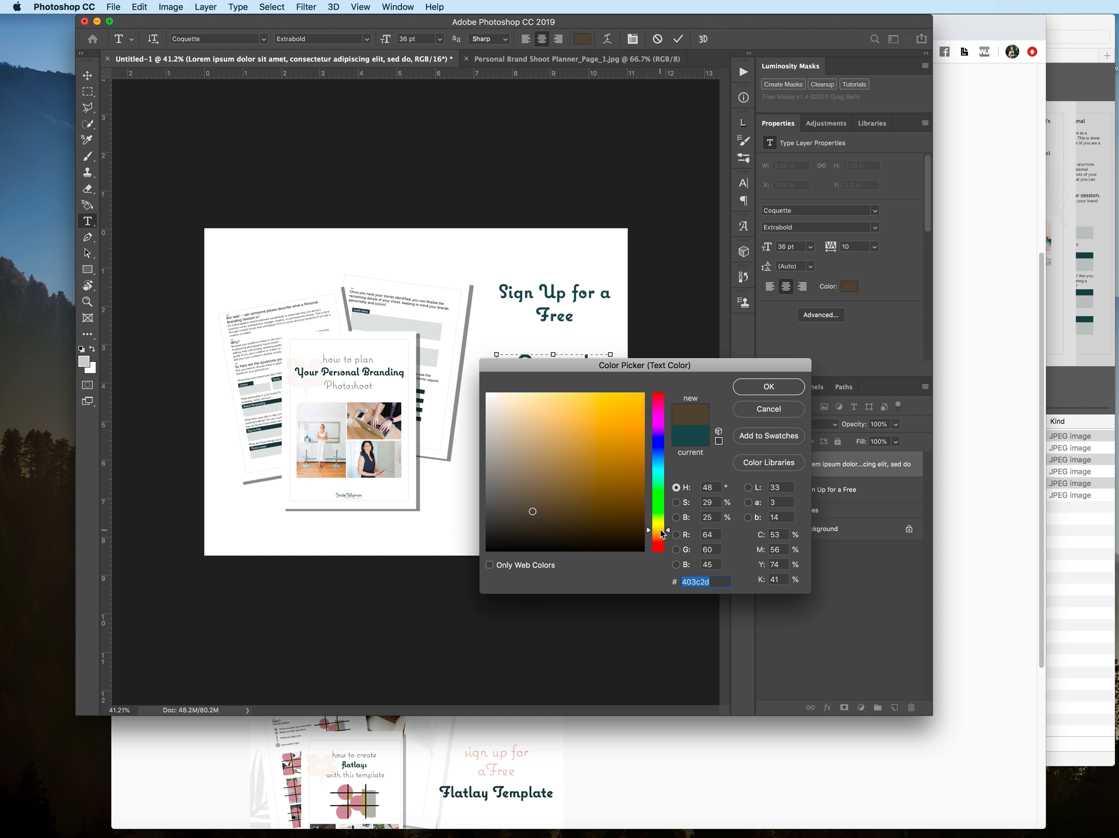
left_click_drag(544, 438, 547, 416)
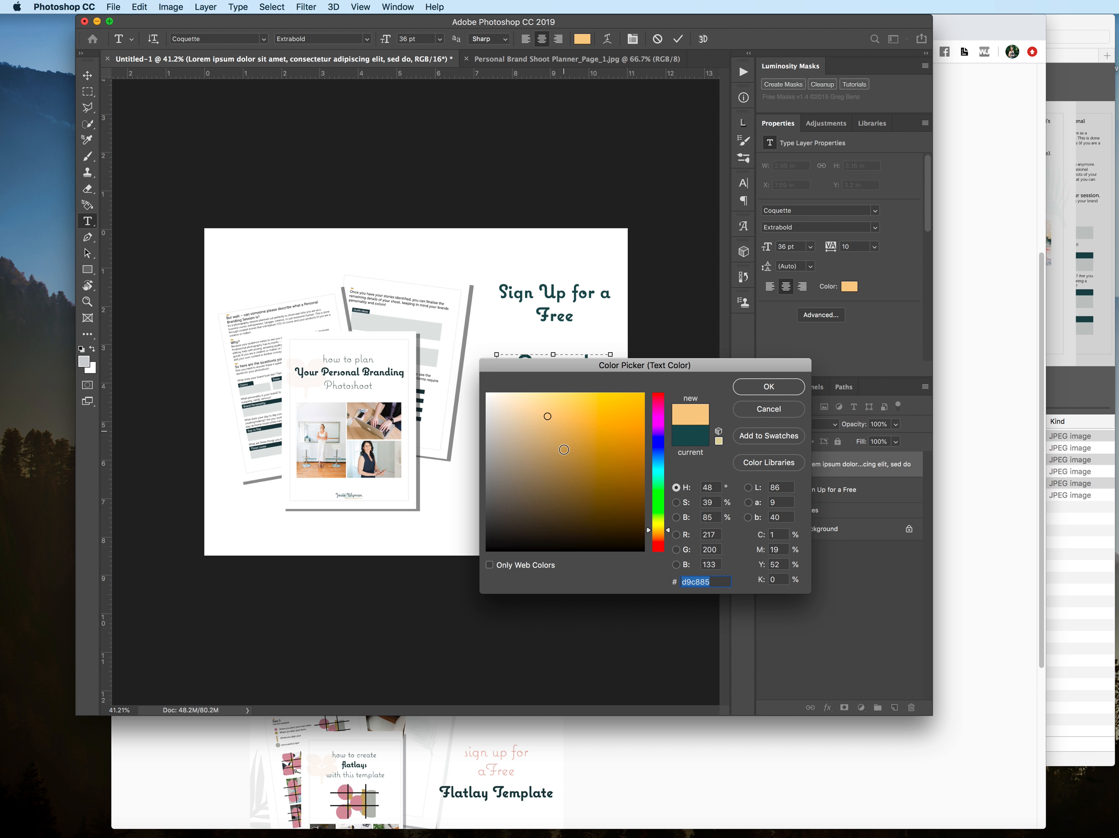
left_click(560, 468)
left_click(551, 484)
left_click(543, 468)
left_click(553, 455)
left_click(571, 448)
left_click(756, 385)
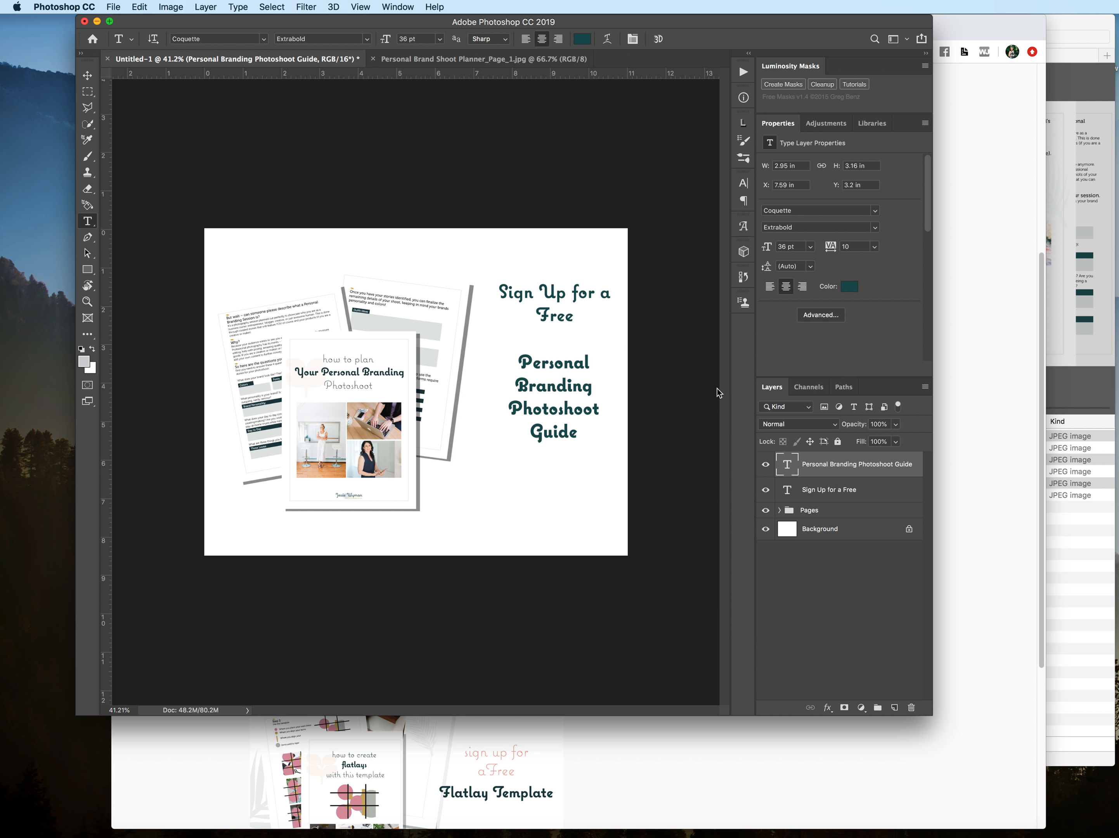
Step: Change the color of the whole "Personal Branding Photoshoot Guide" text to muted gold, #a3975d
left_click(579, 437)
key("super+a")
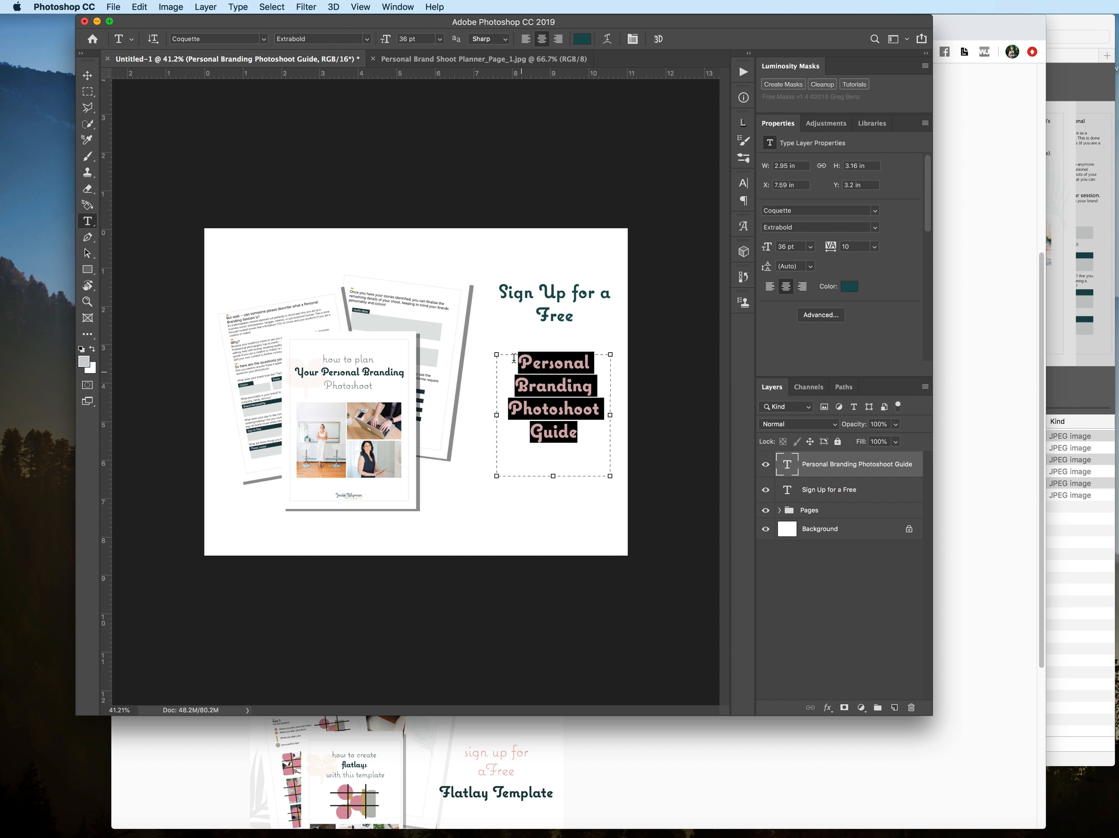
left_click(582, 39)
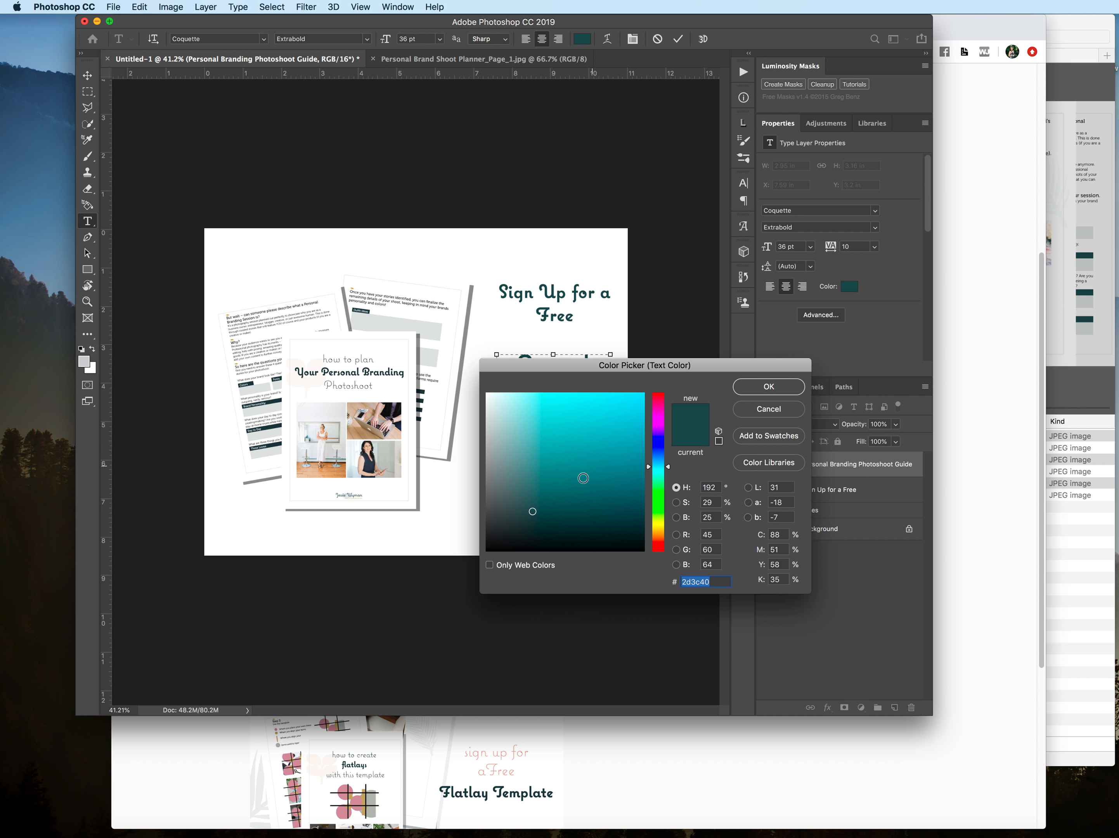
left_click(658, 530)
left_click(569, 486)
left_click_drag(574, 457, 555, 450)
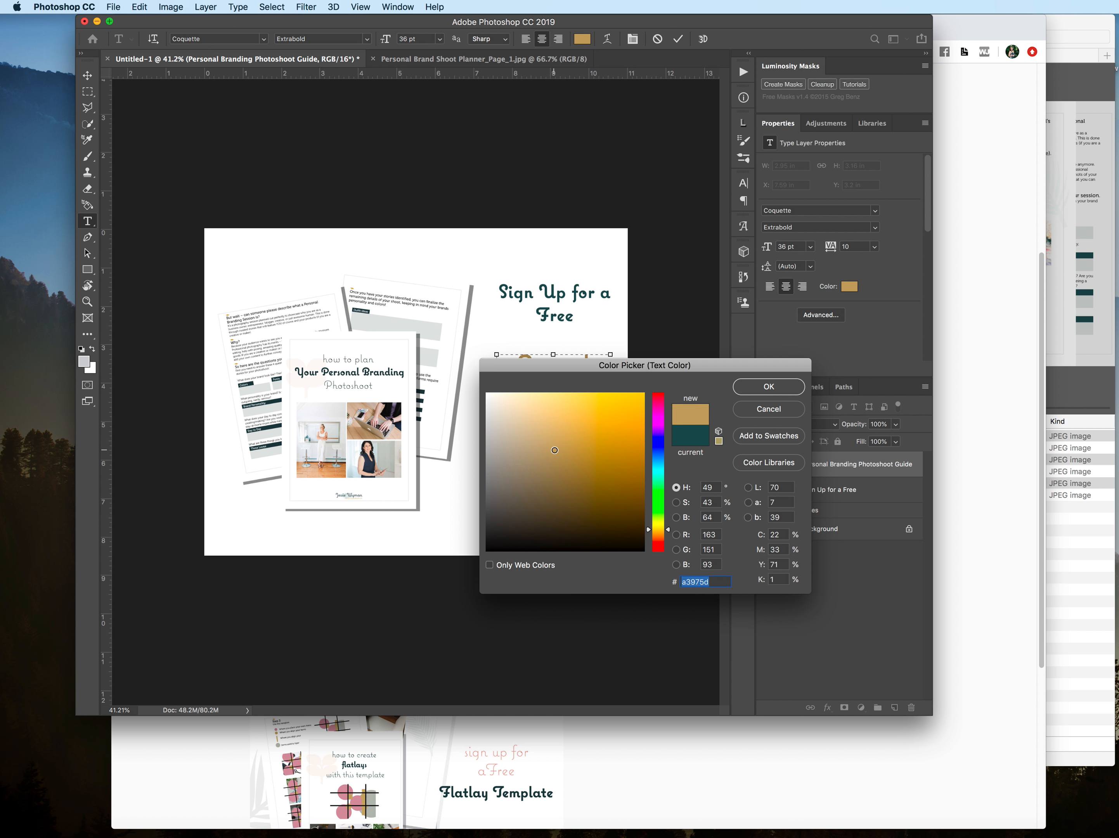
left_click(764, 389)
left_click(87, 75)
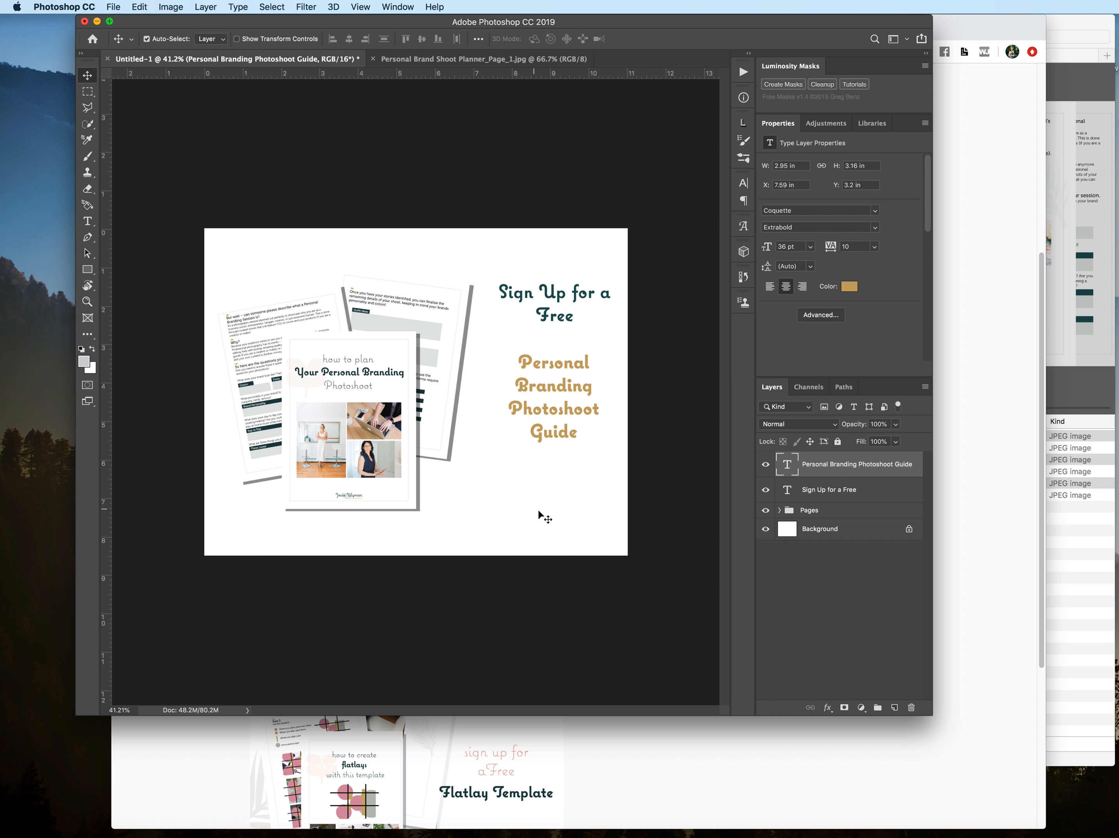
Step: Move the guide title down and closer to the pages, and place the headline directly above it at about X 7.2 in, Y 2.64 in
left_click_drag(549, 419, 533, 447)
left_click(548, 330)
left_click_drag(548, 331, 537, 367)
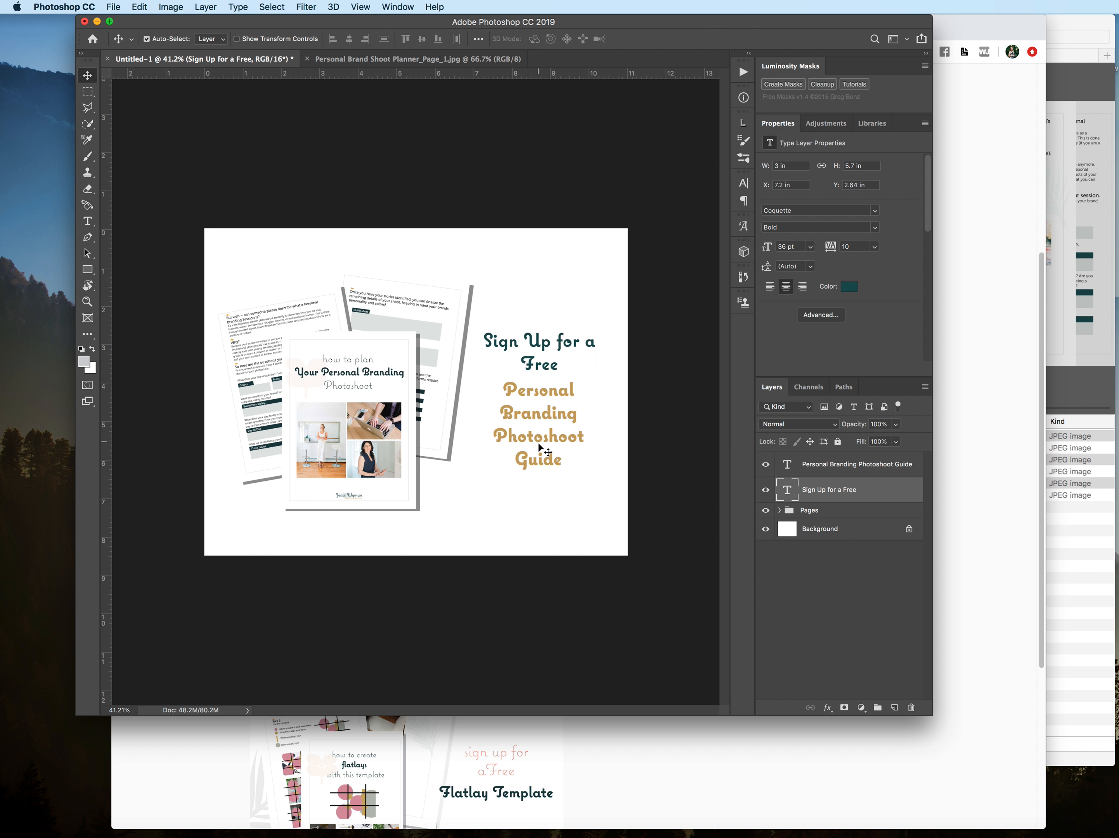
Step: Widen the "Personal Branding Photoshoot Guide" text box on both sides to about 4.2 in so the title fits on two lines
left_click(539, 443)
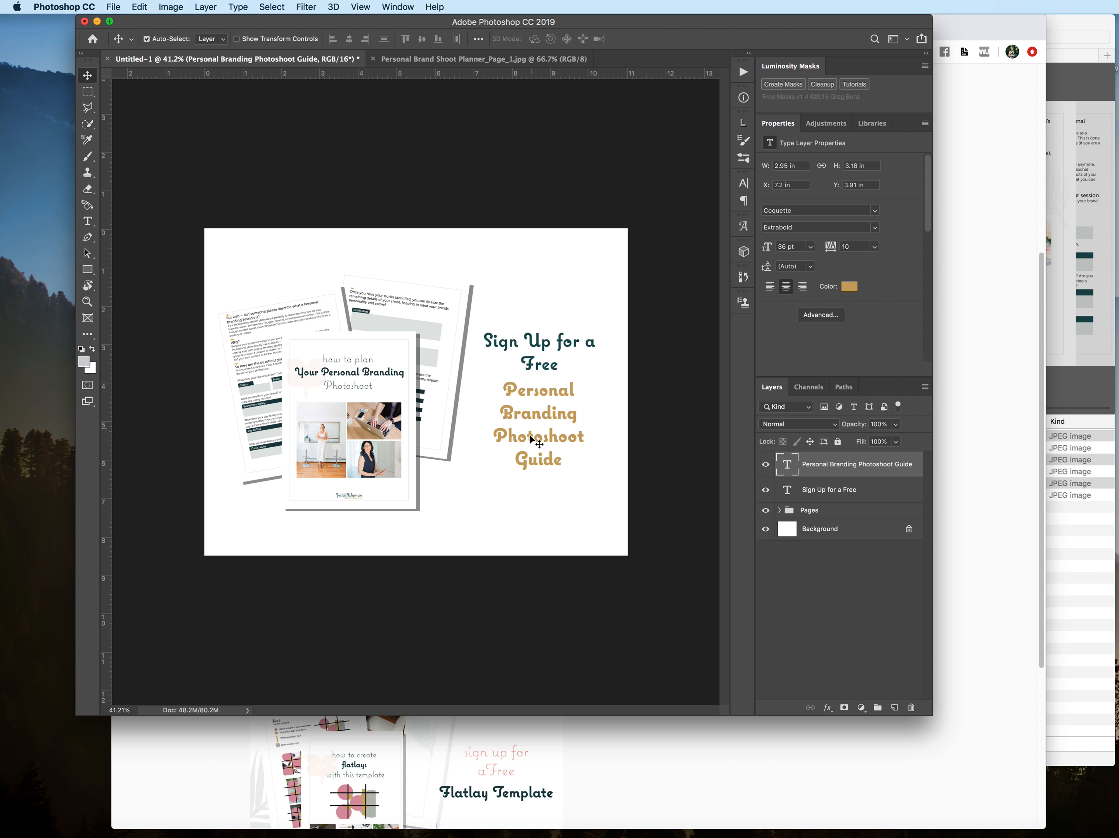
key("super+Tab")
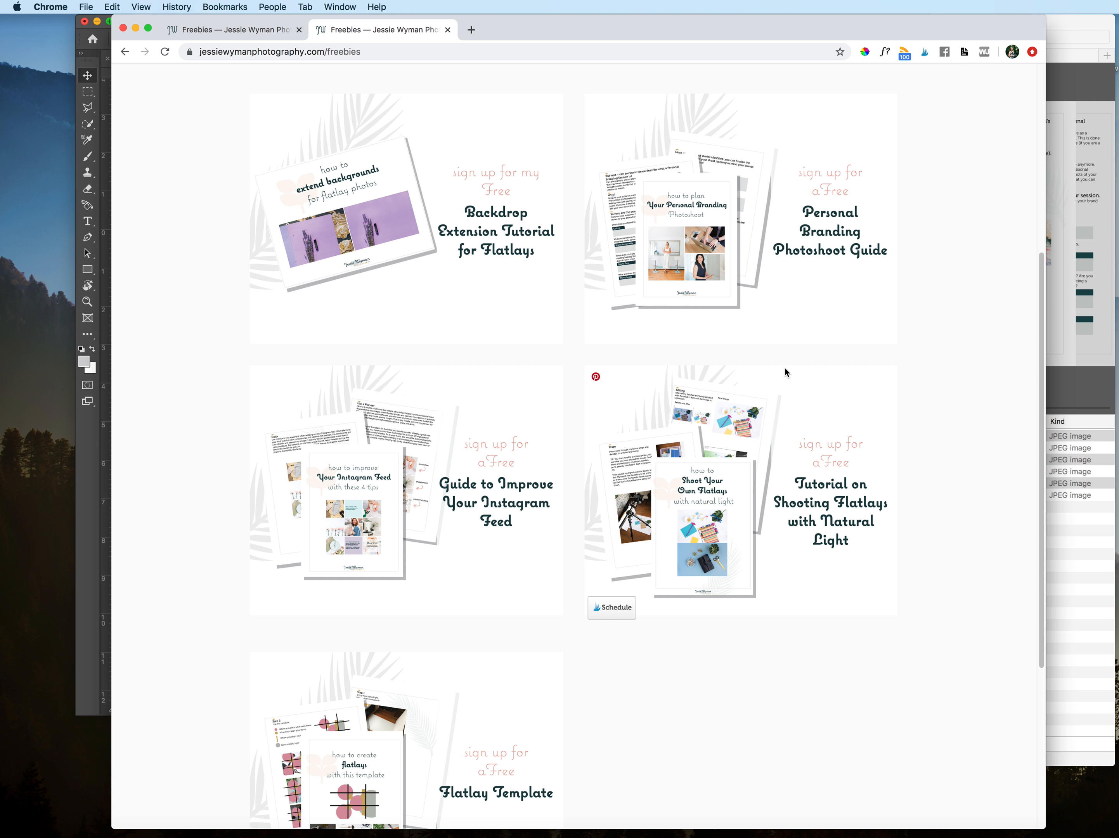
key("super+Tab")
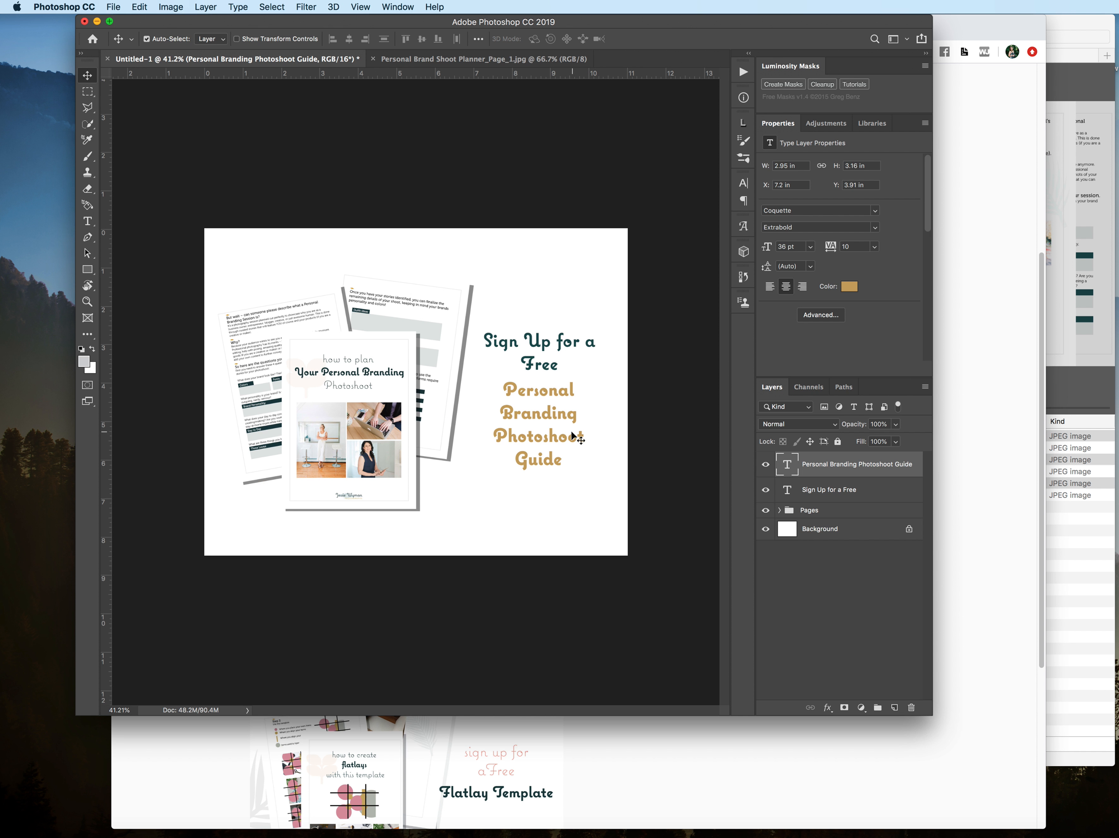
double_click(786, 462)
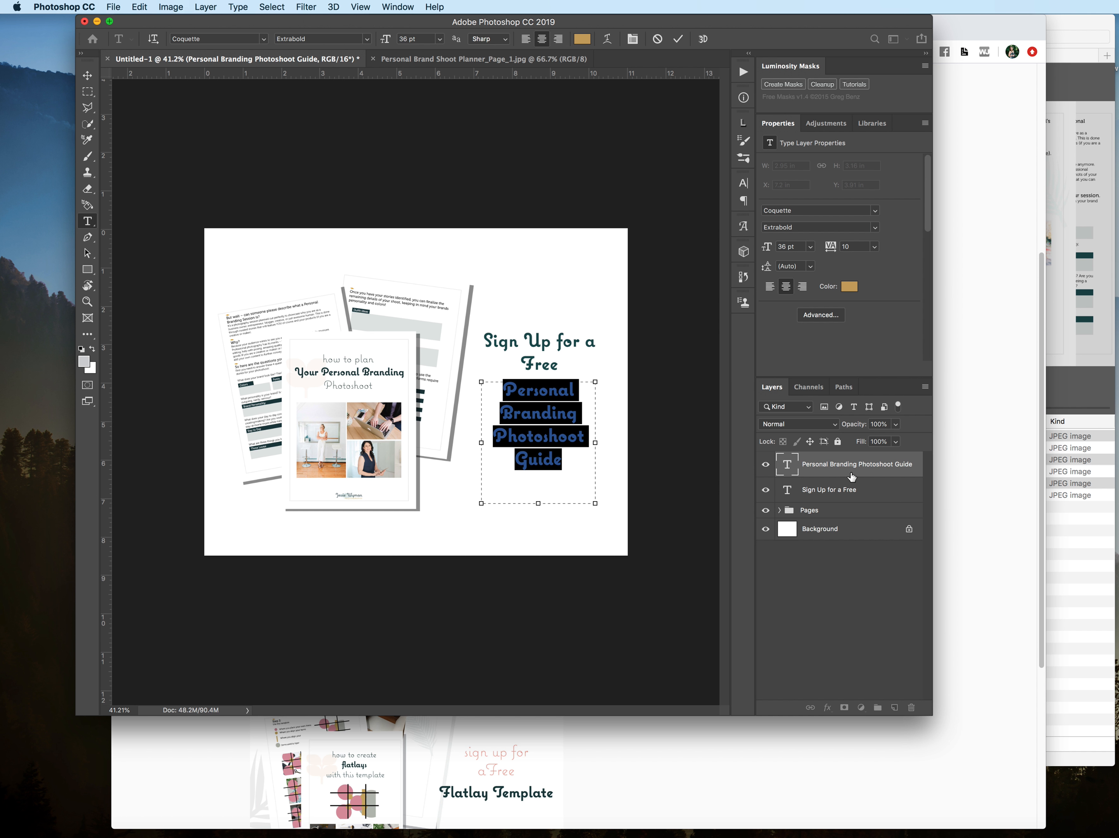
left_click(787, 470)
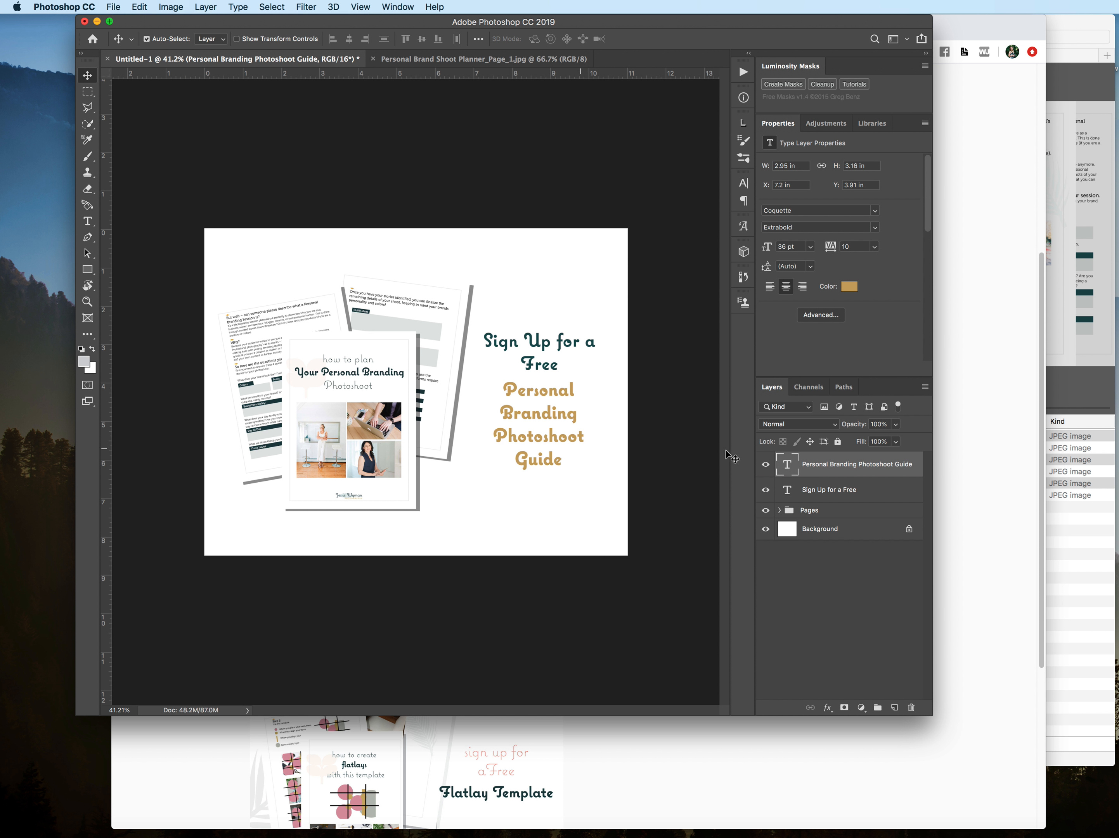
double_click(790, 462)
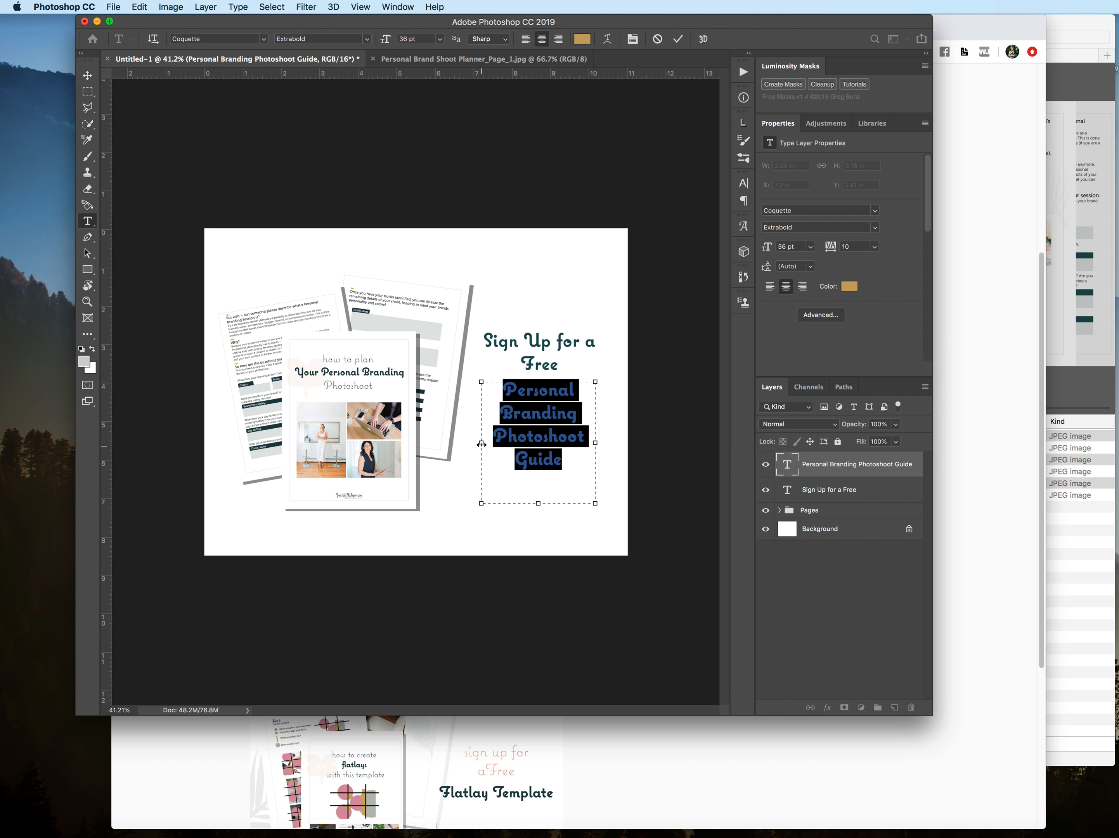
left_click_drag(481, 444, 451, 442)
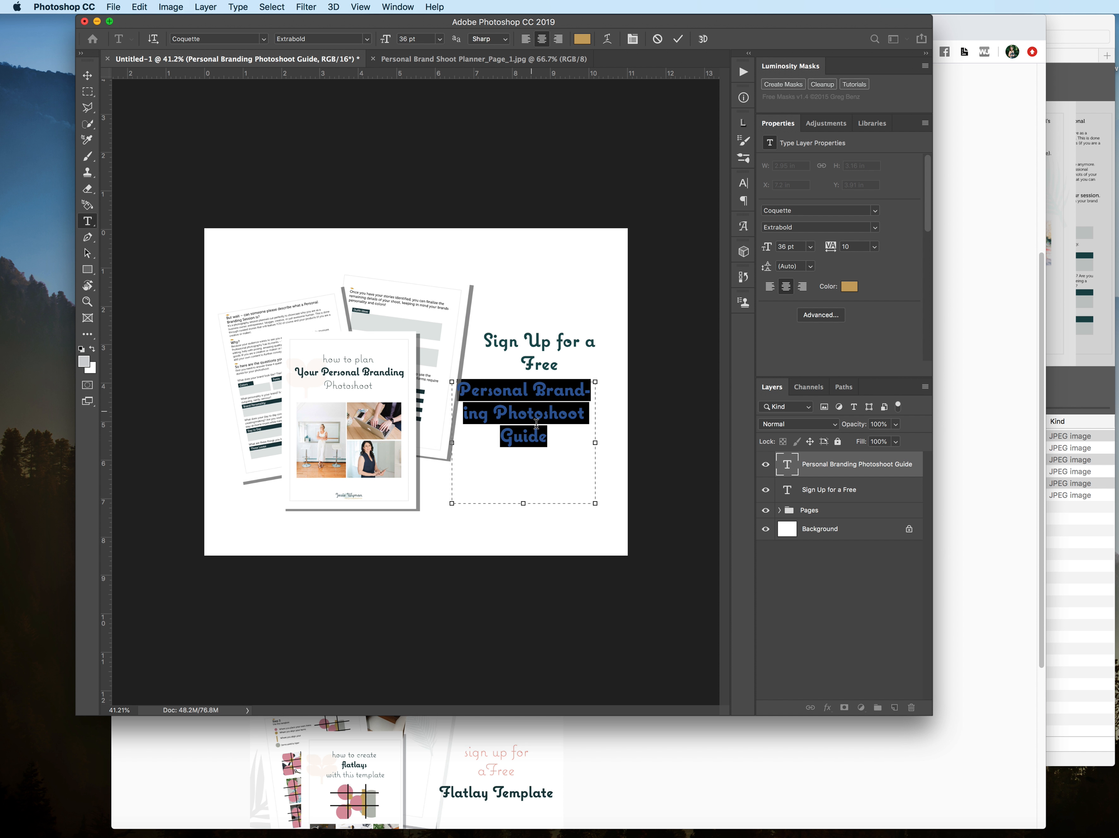
left_click_drag(596, 444, 615, 452)
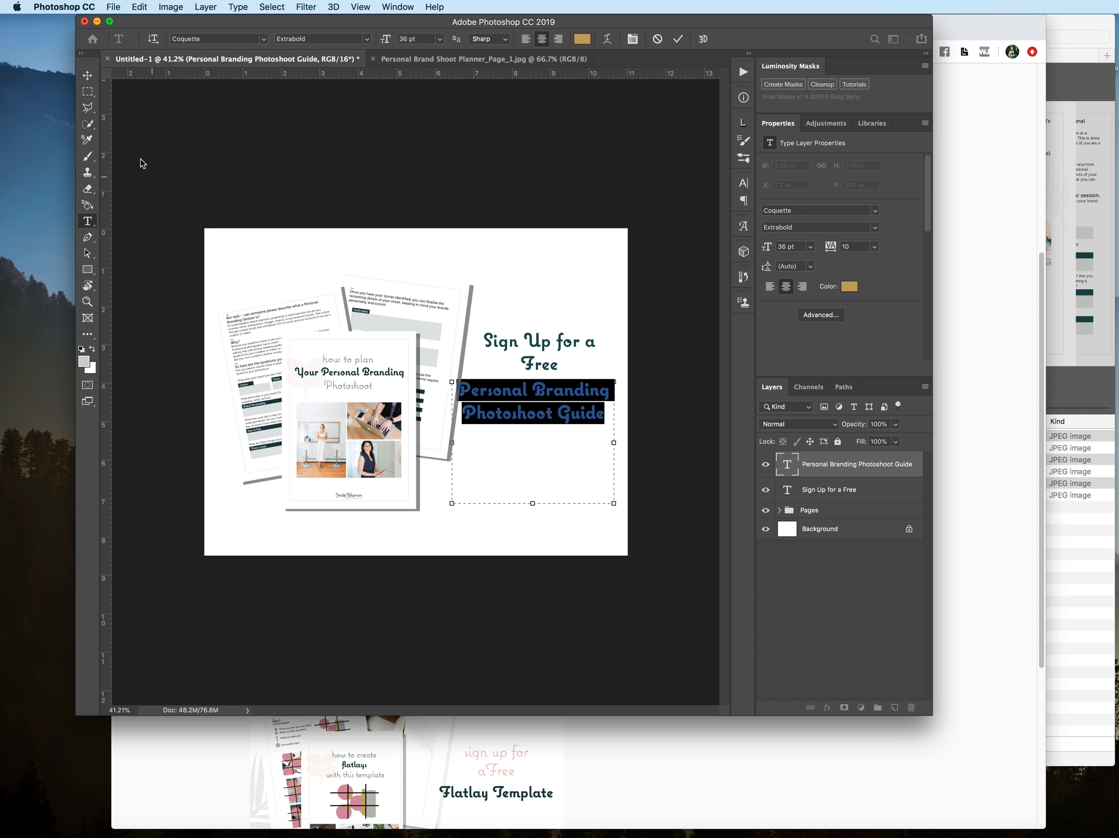
Step: Move the guide title down to about X 6.64 in, Y 4.51 in, and the headline to about X 7.15 in, Y 3.07 in
left_click(87, 75)
left_click_drag(531, 400, 539, 422)
left_click_drag(529, 360, 532, 374)
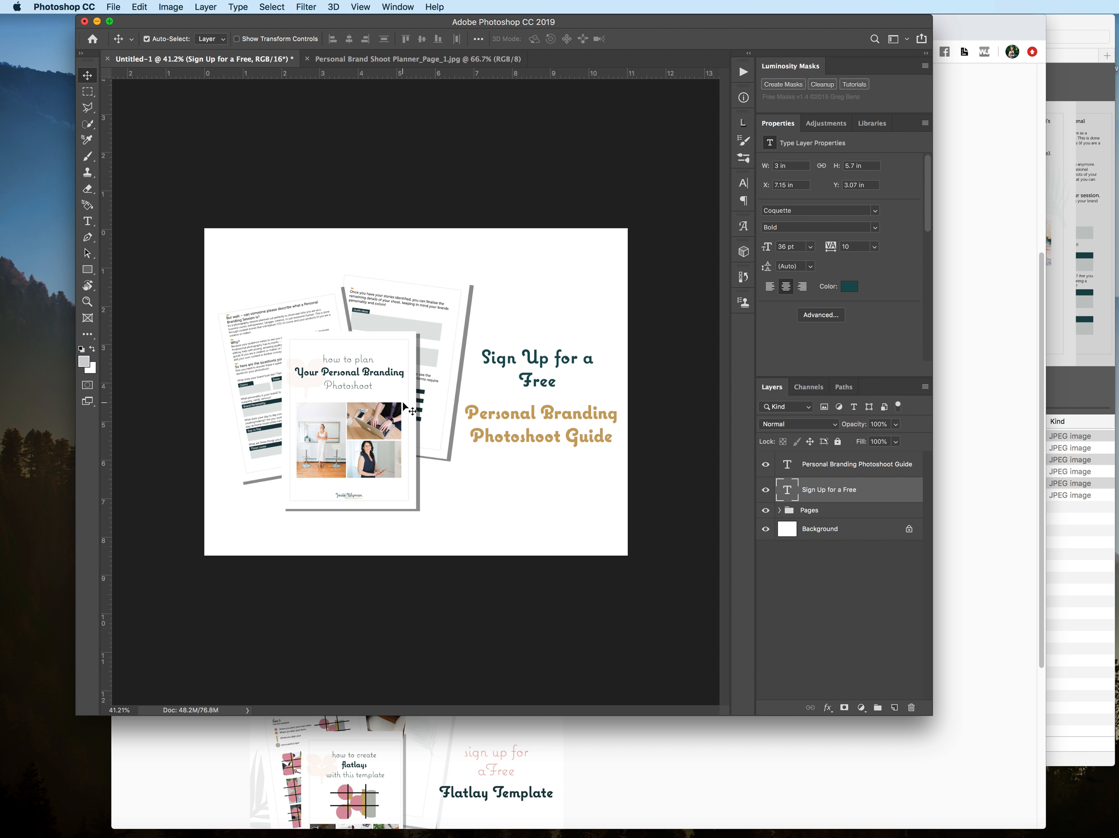
Step: Move planner page 3 closer to the cover page, shift all three pages left together, and collapse the Pages group
left_click_drag(325, 318, 345, 333)
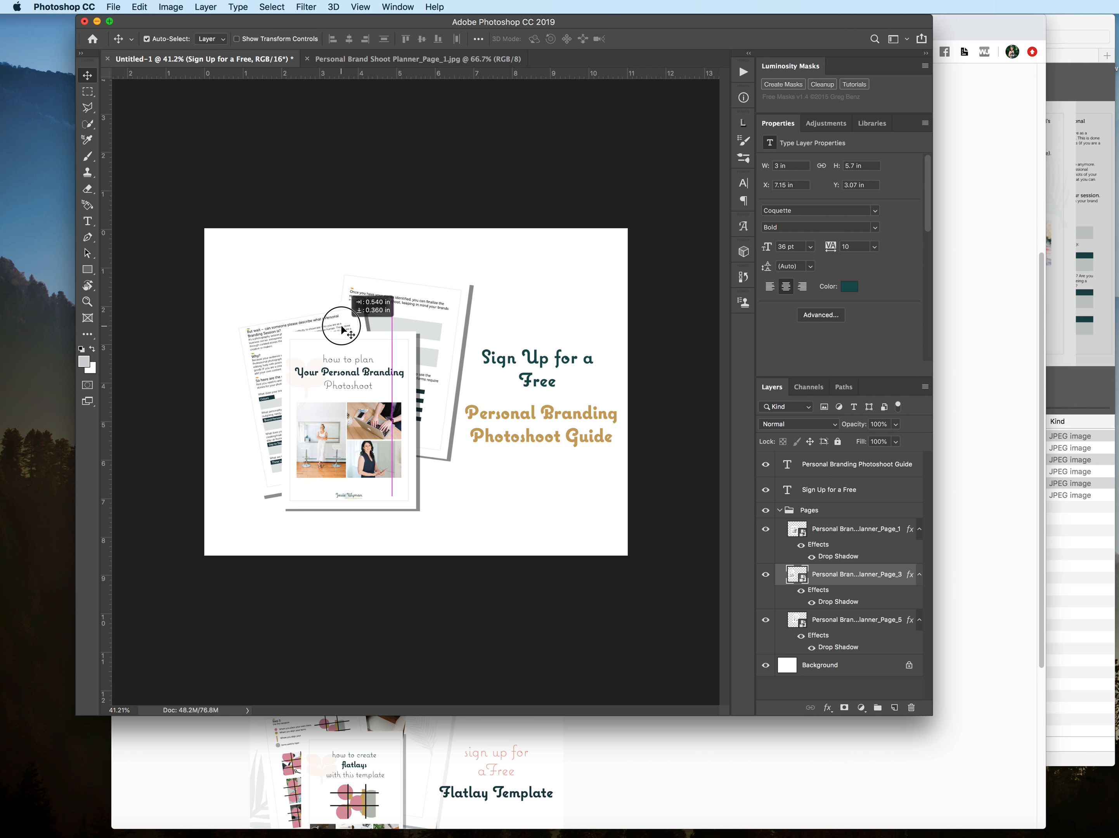
left_click(403, 312)
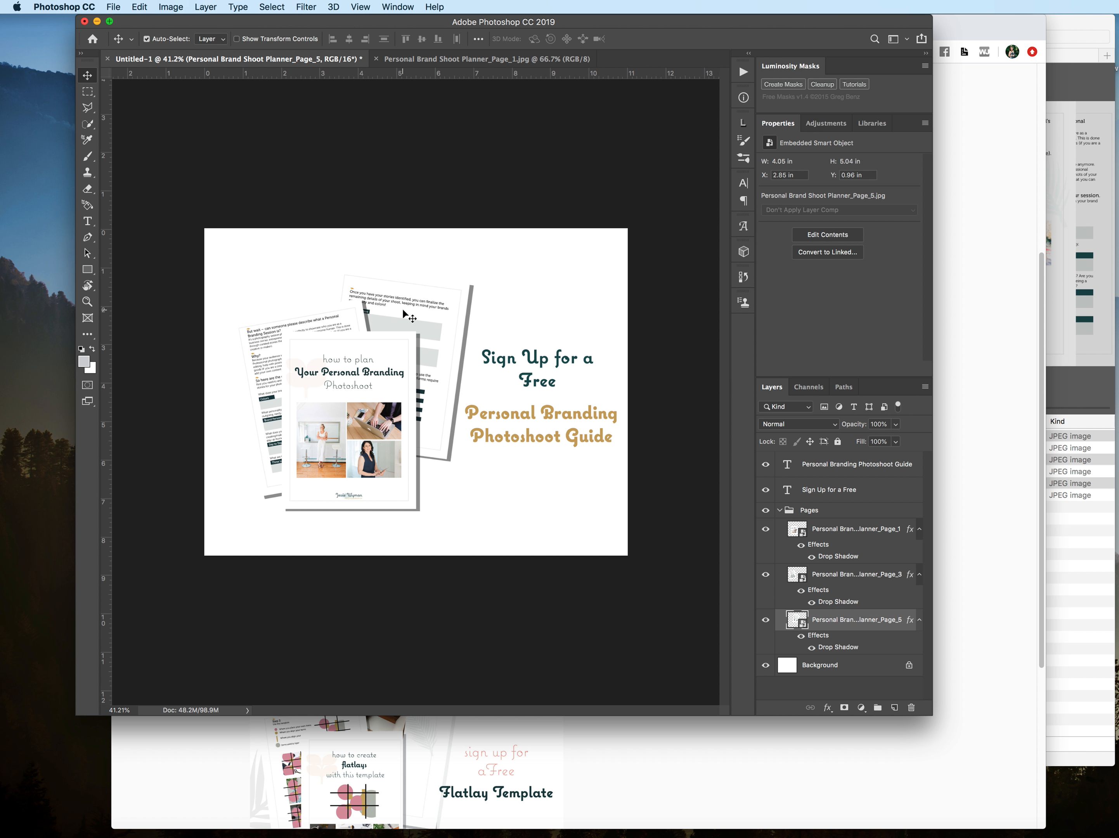
left_click(340, 323)
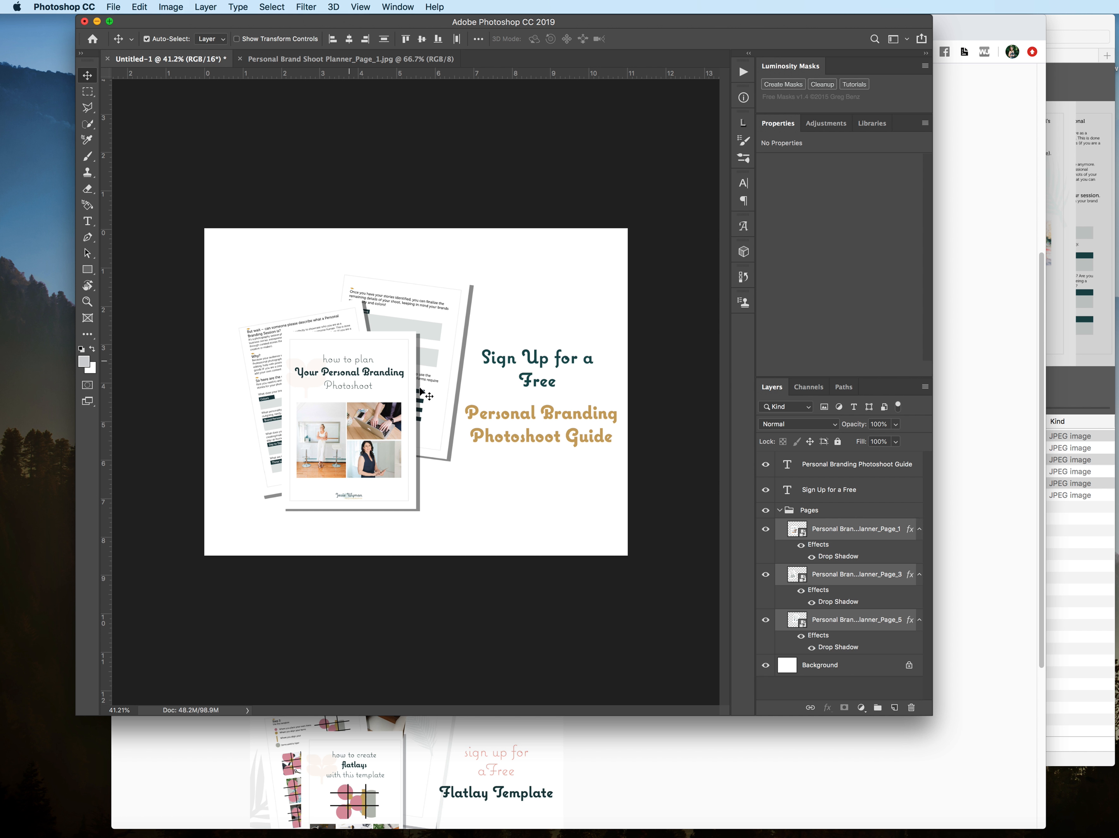
left_click_drag(447, 401, 428, 406)
left_click(565, 499)
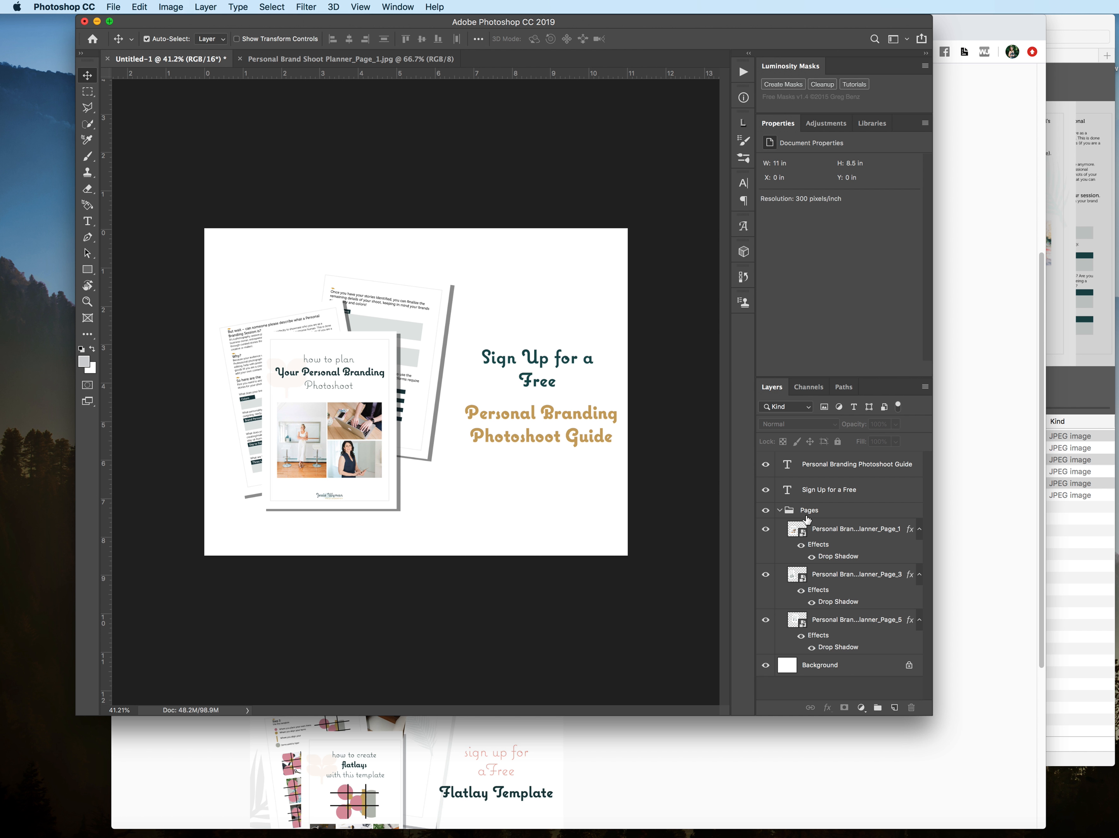
left_click(817, 469)
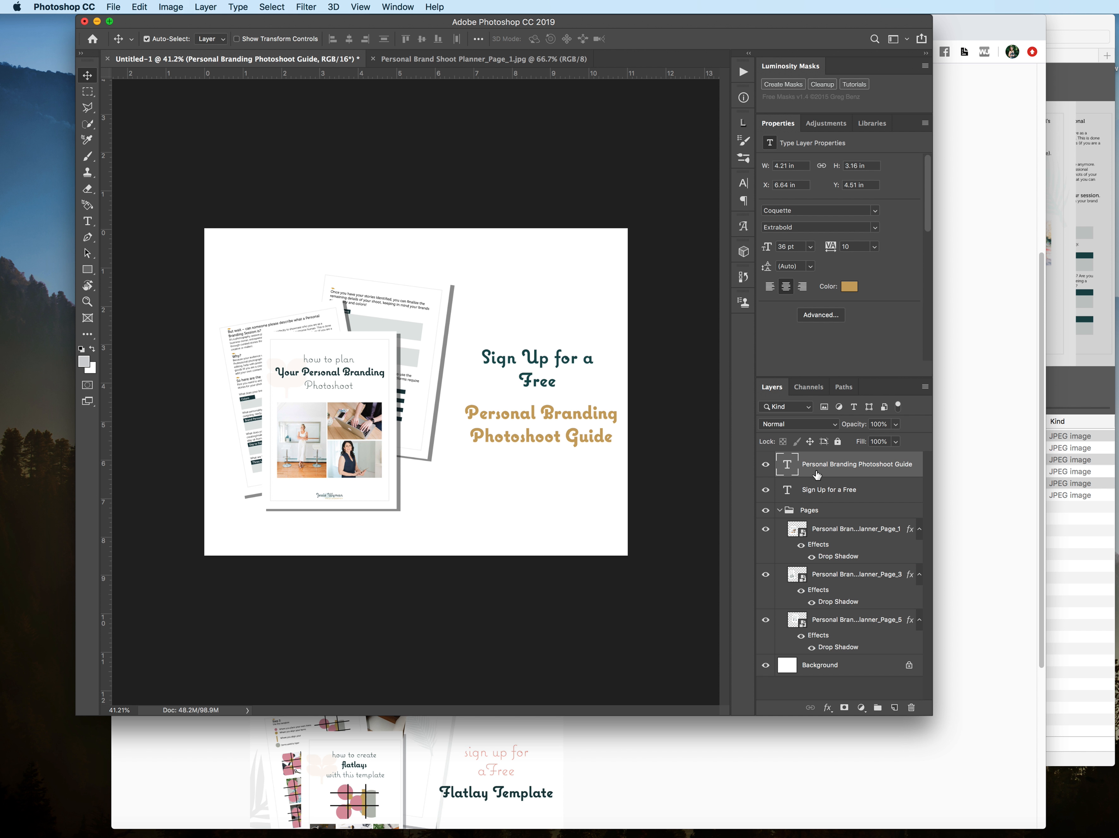
left_click(779, 510)
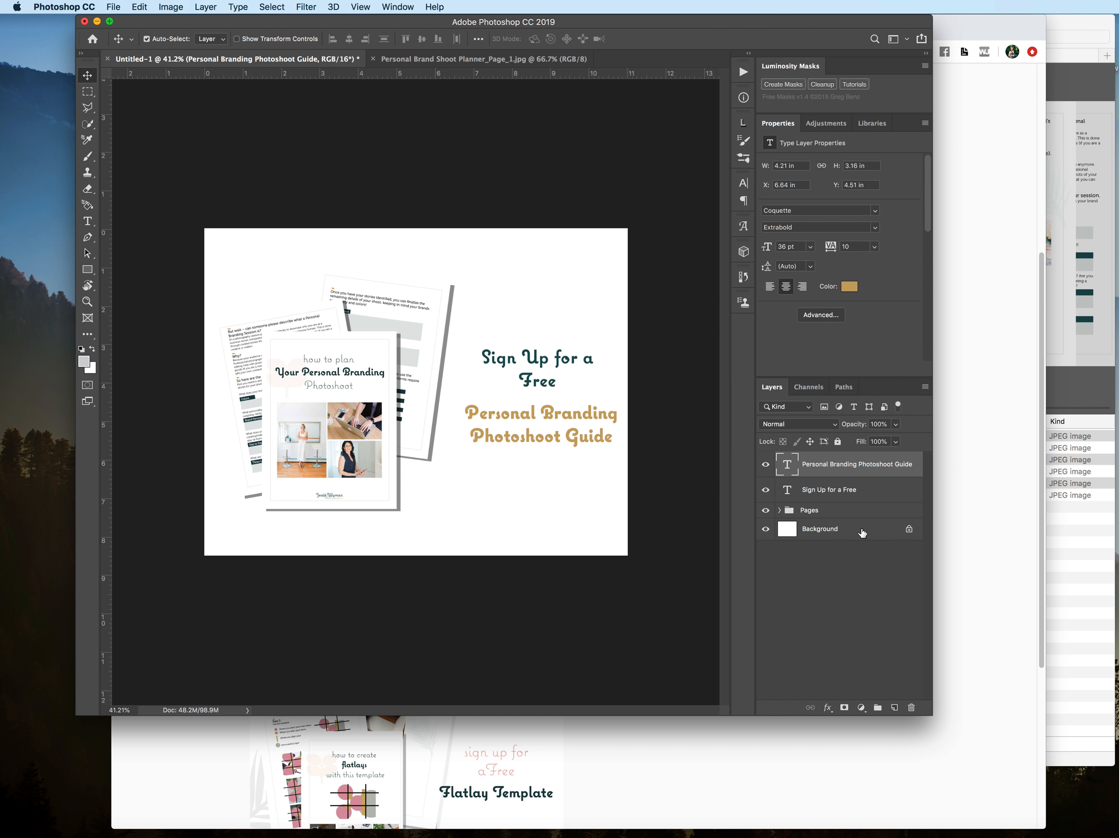
Step: Add a new empty layer between the Background layer and the Pages group
double_click(787, 537)
left_click(904, 411)
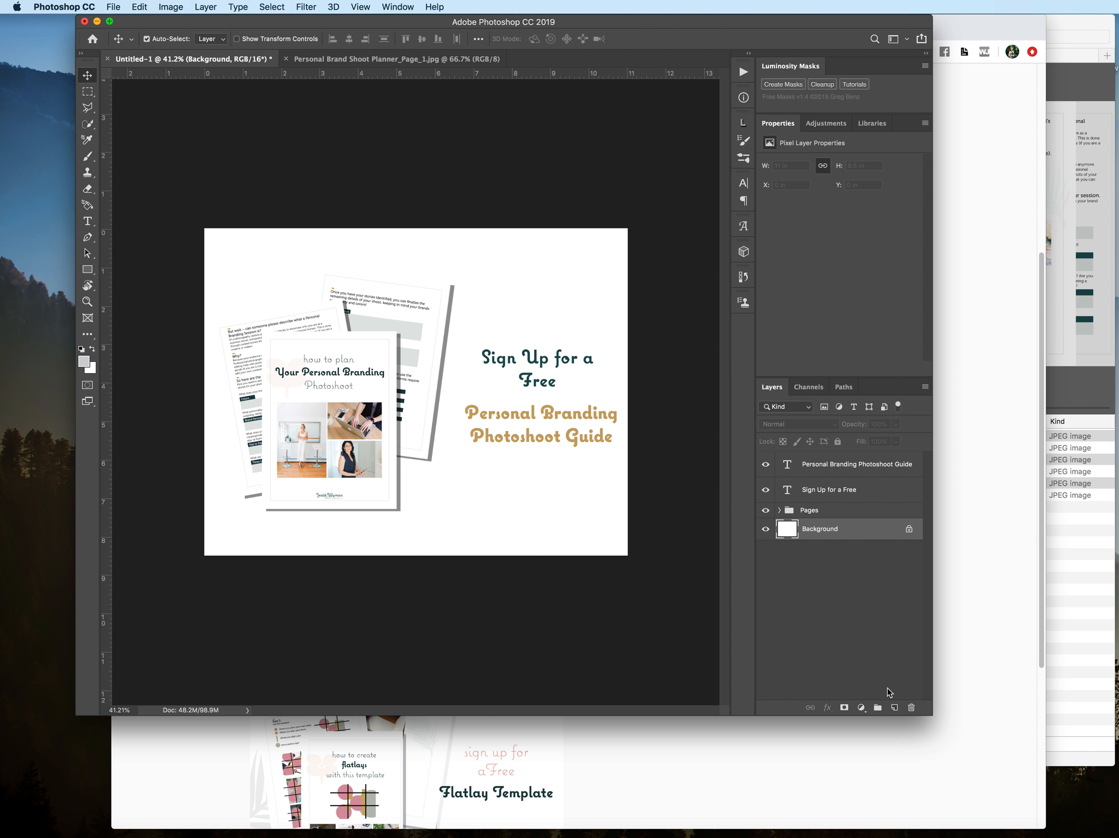
left_click(895, 707)
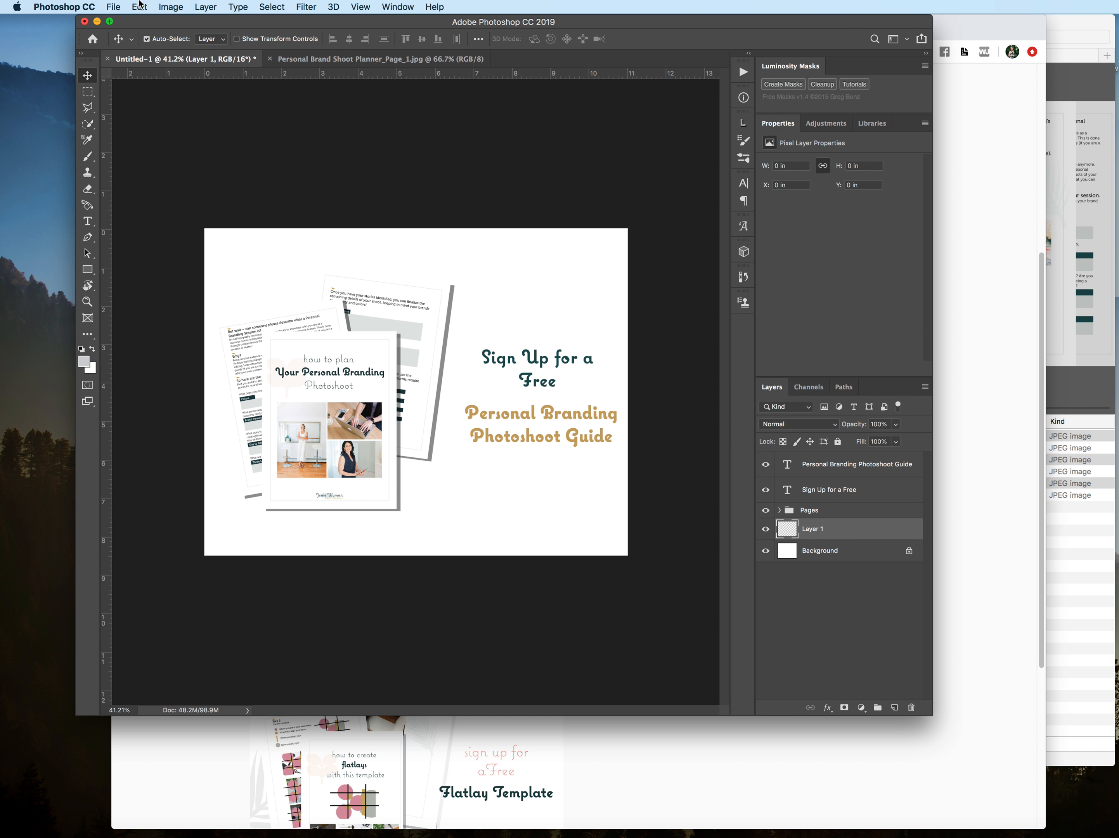
Step: Fill the new layer with a custom pale aqua color at Normal mode and 100% opacity
left_click(140, 6)
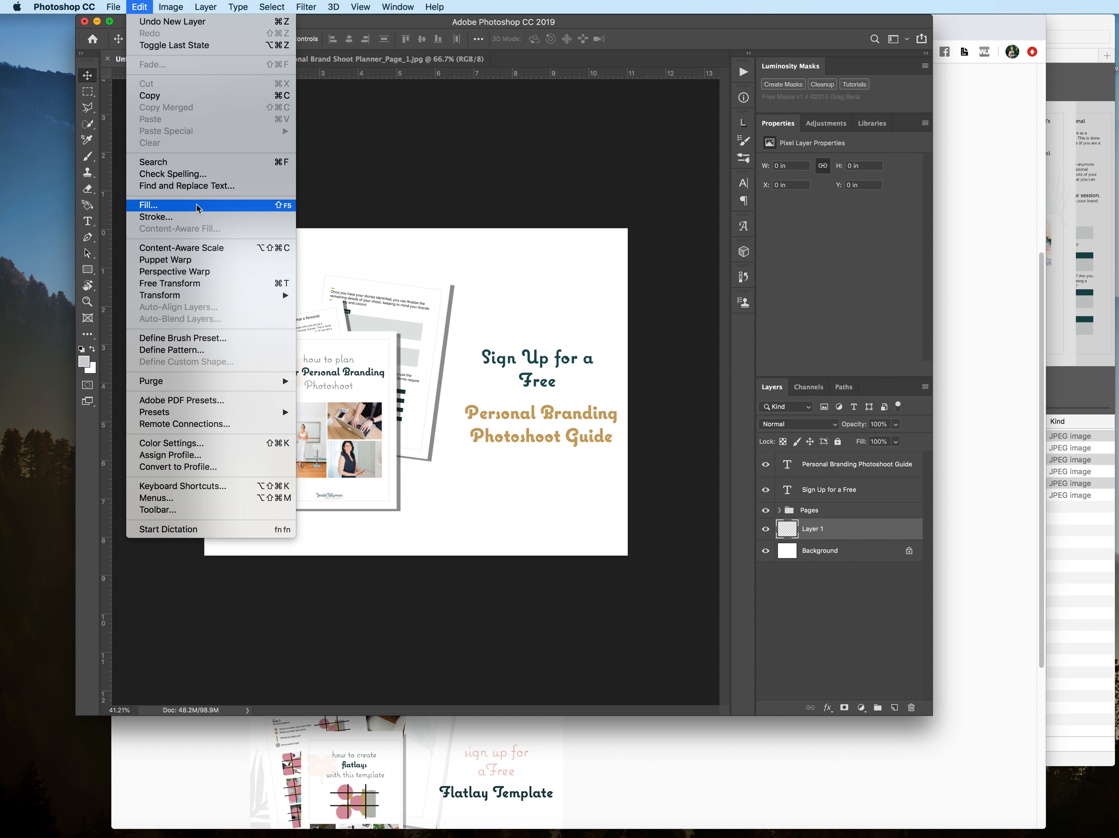
left_click(195, 204)
left_click(434, 378)
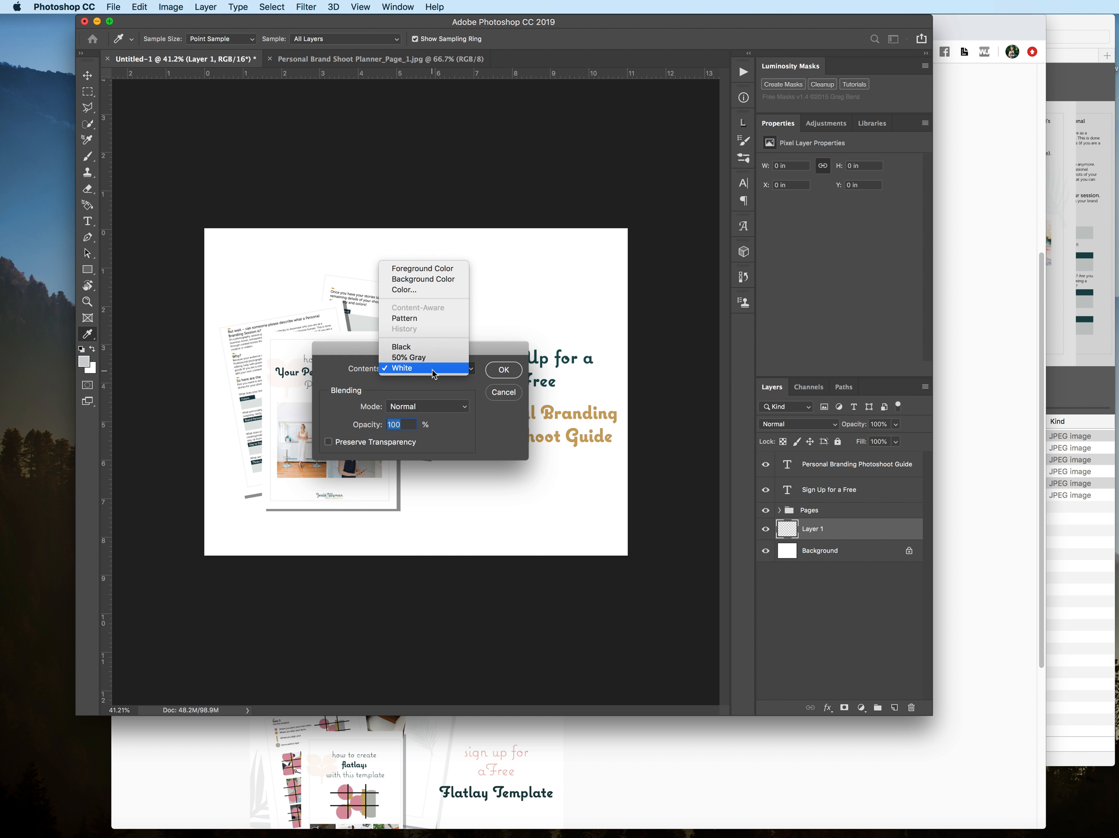
left_click(431, 369)
left_click(436, 377)
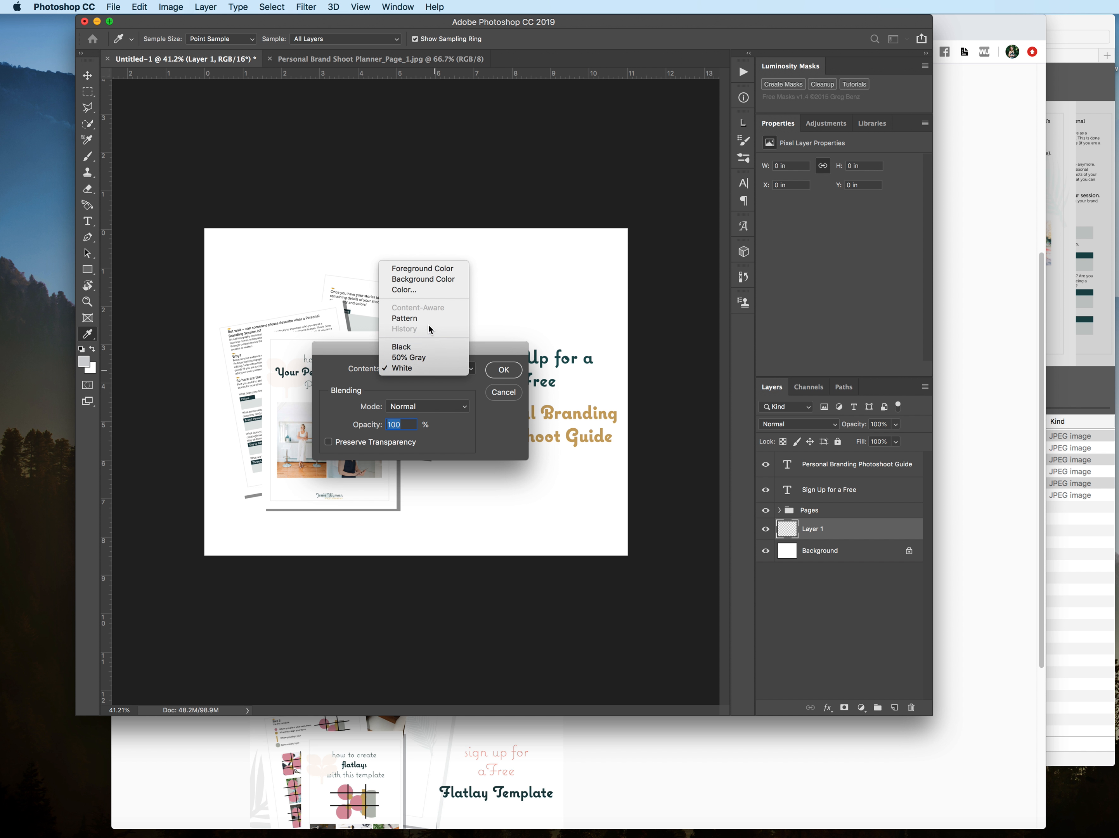
left_click(427, 287)
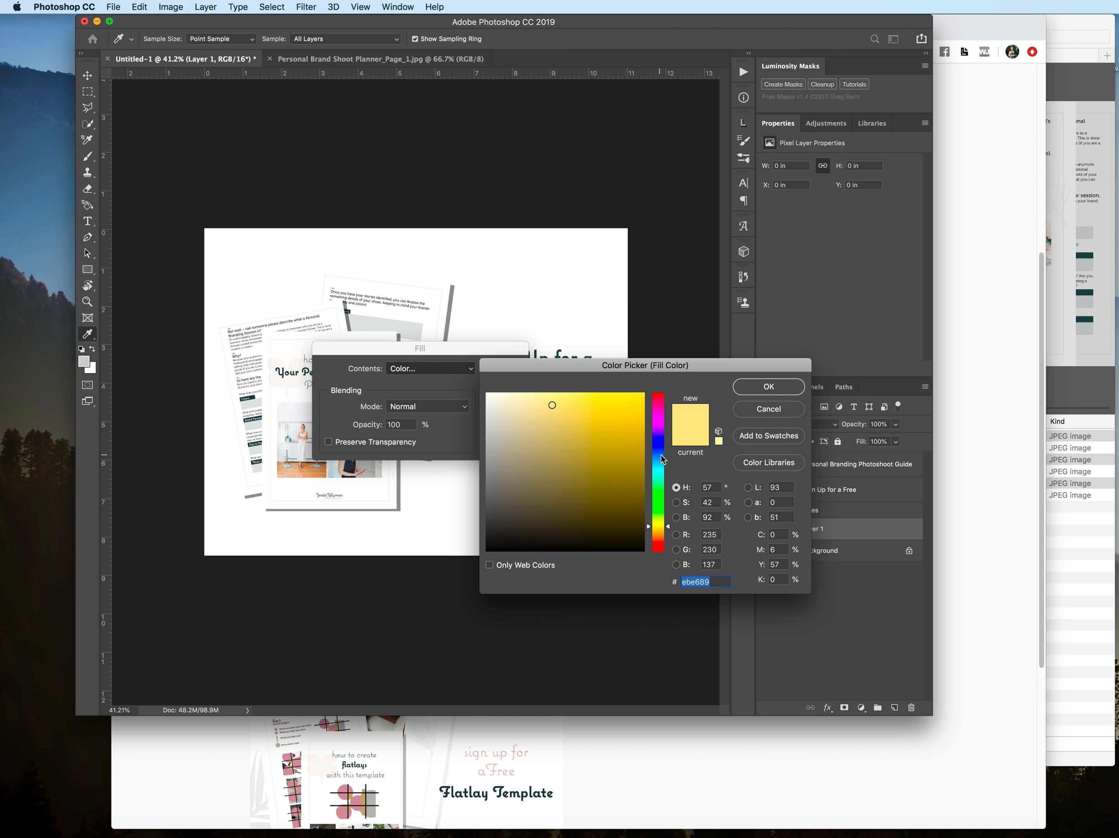
left_click(658, 470)
left_click_drag(543, 425, 500, 395)
left_click(769, 388)
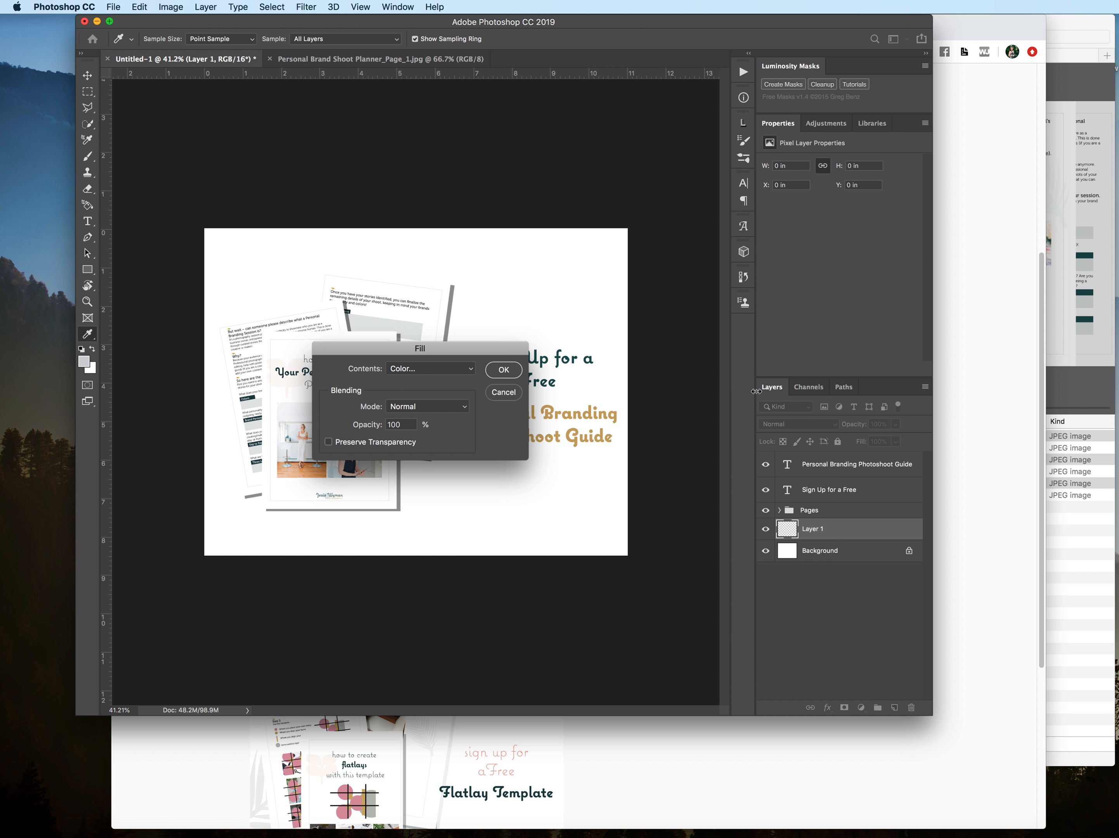
left_click(503, 371)
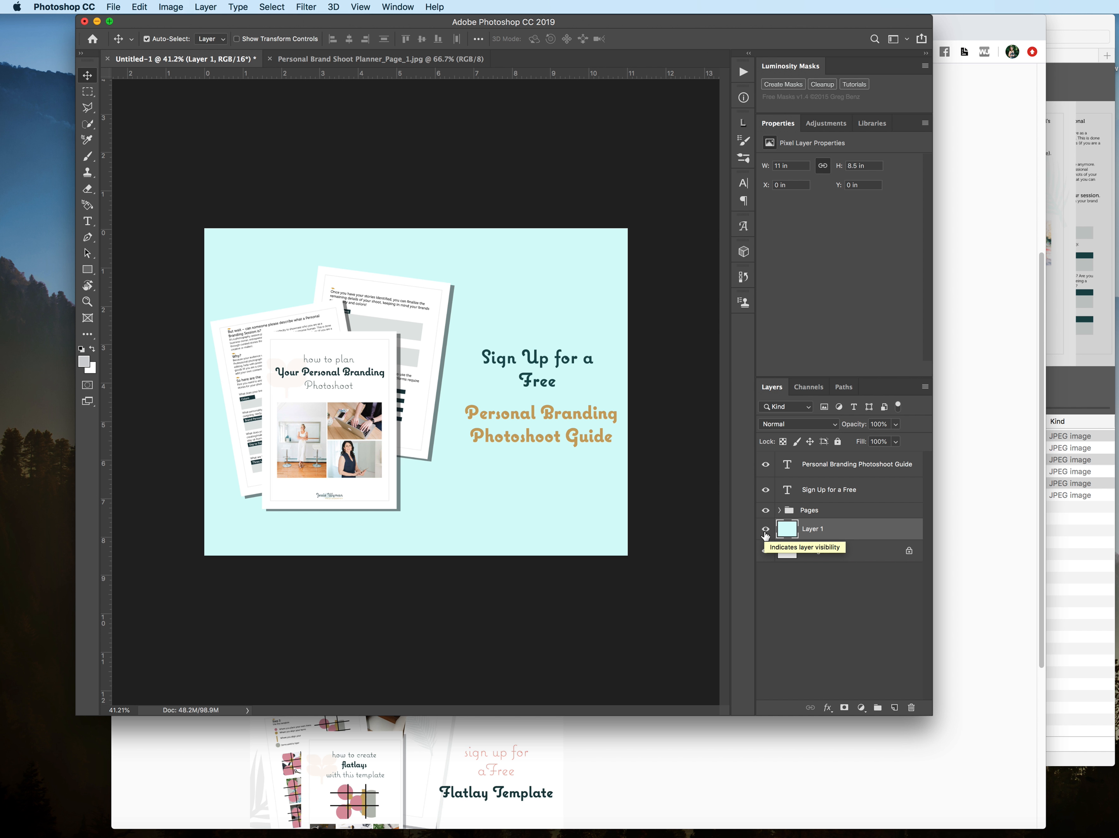
Step: Try scaling the aqua layer proportionally to about 77% and aligning it with the canvas's upper-right corner
key("super+t")
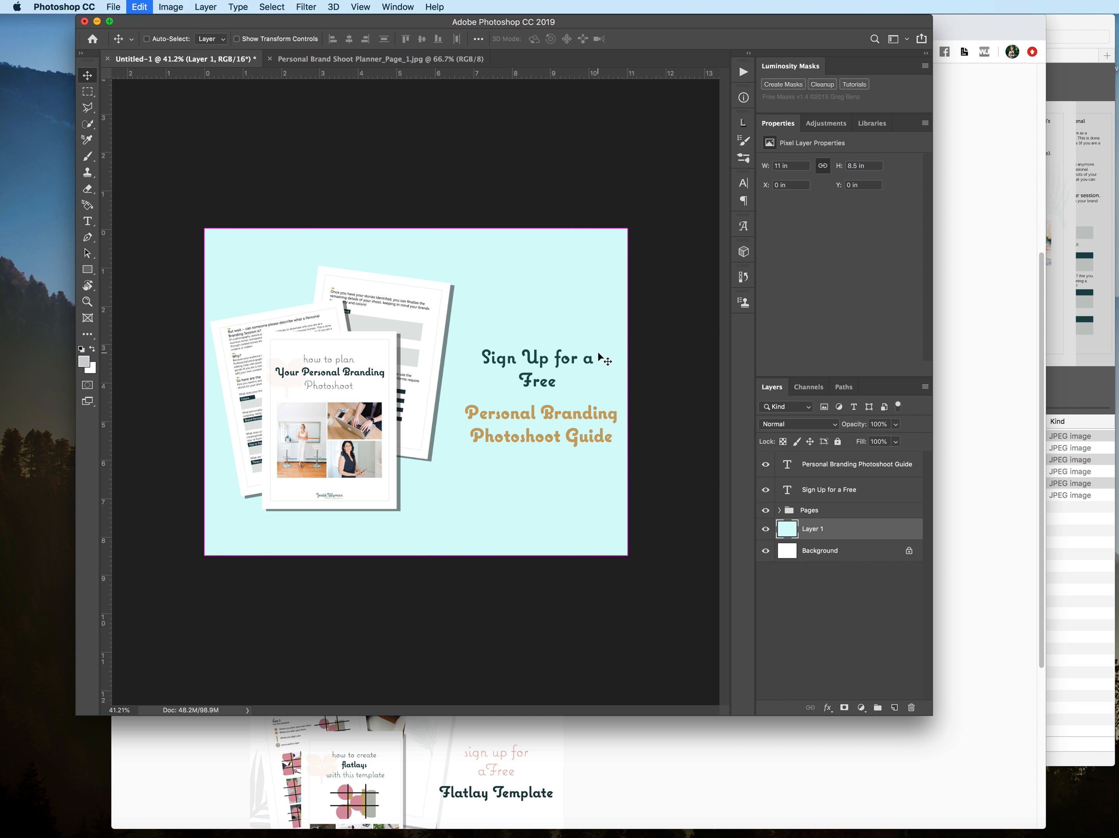
left_click_drag(628, 551, 531, 481)
left_click_drag(477, 254, 540, 252)
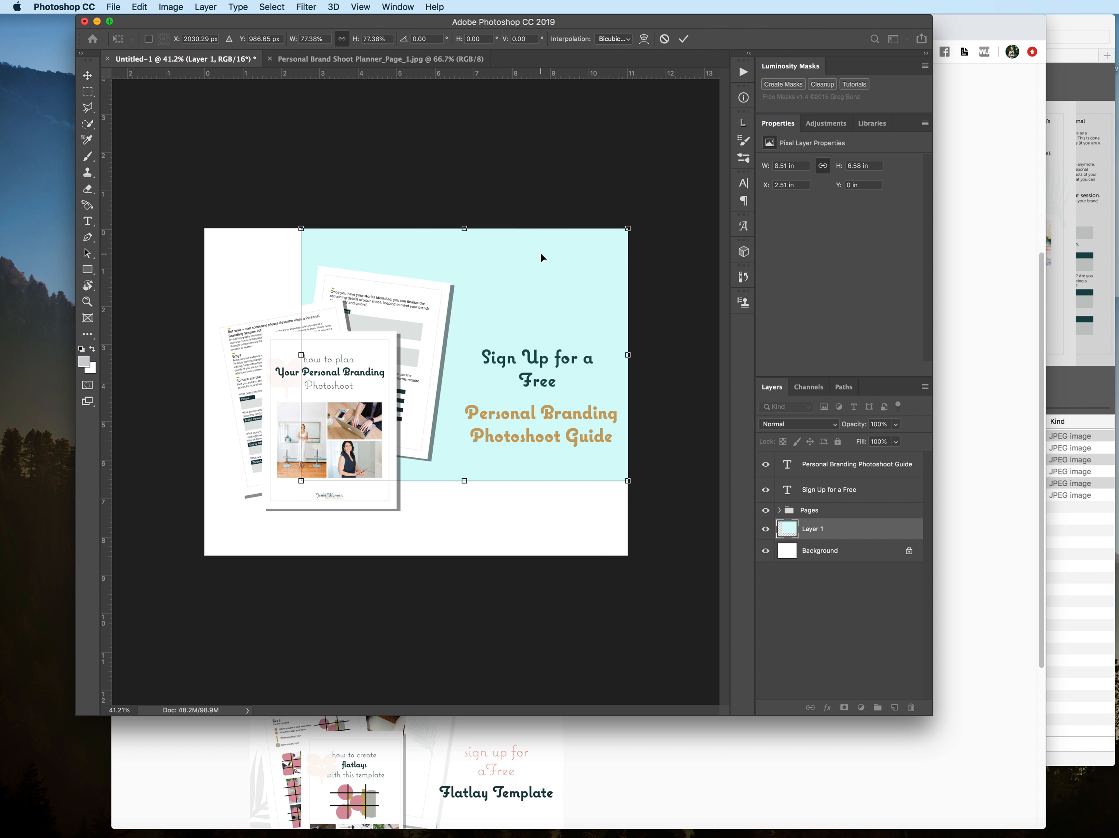
key("Return")
key("super+z")
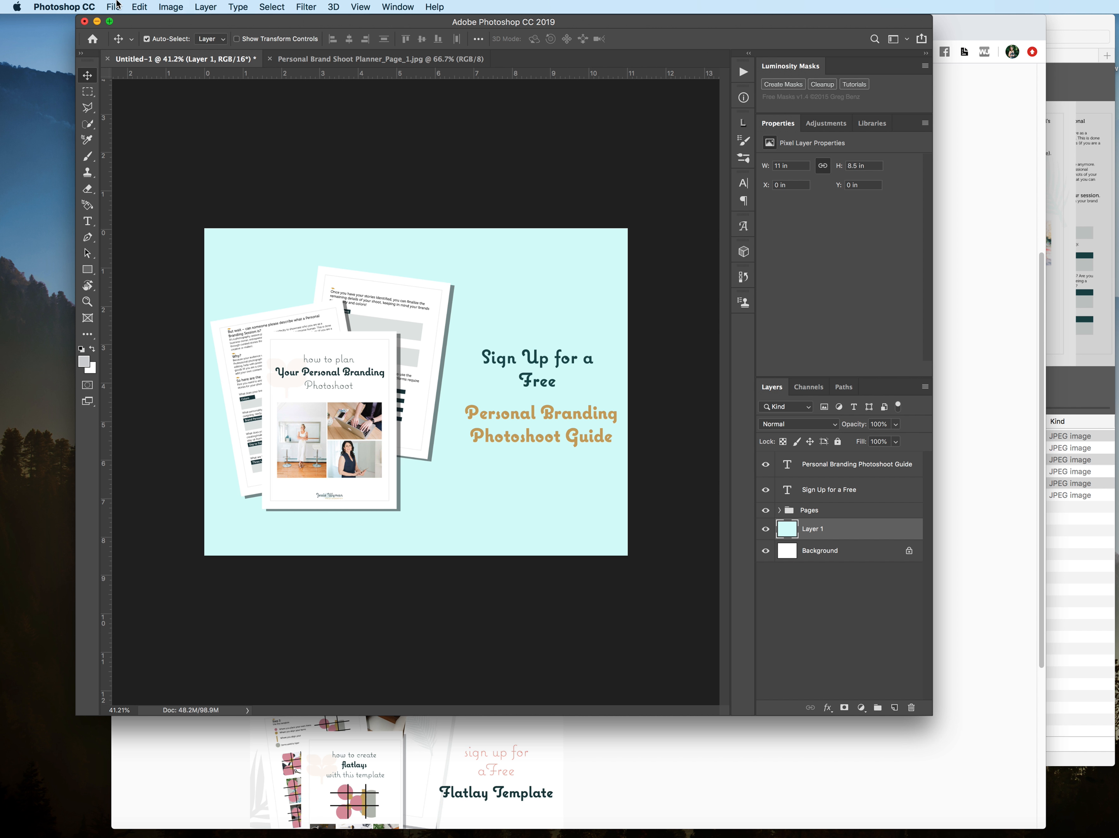
Step: Free-transform the aqua layer into a narrow panel behind the text, about 4.35 by 7.11 in at X 6.65 in, Y 0.7 in
left_click(138, 6)
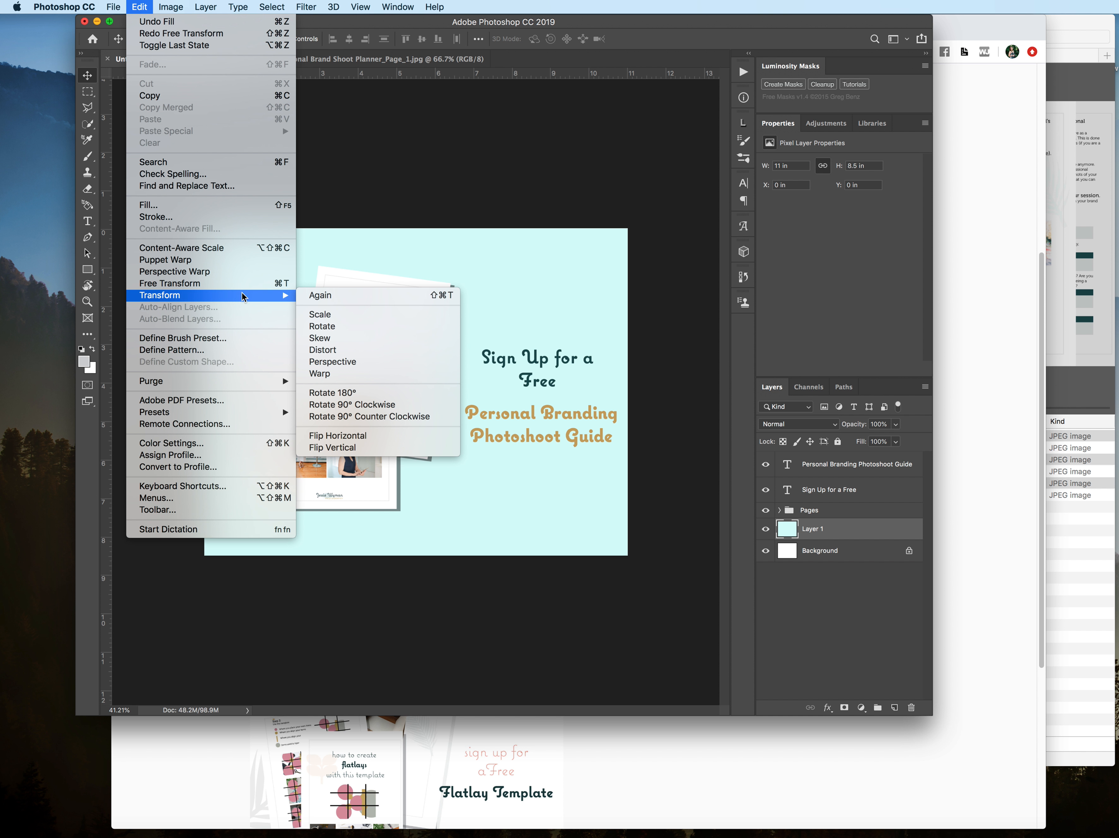
left_click(278, 285)
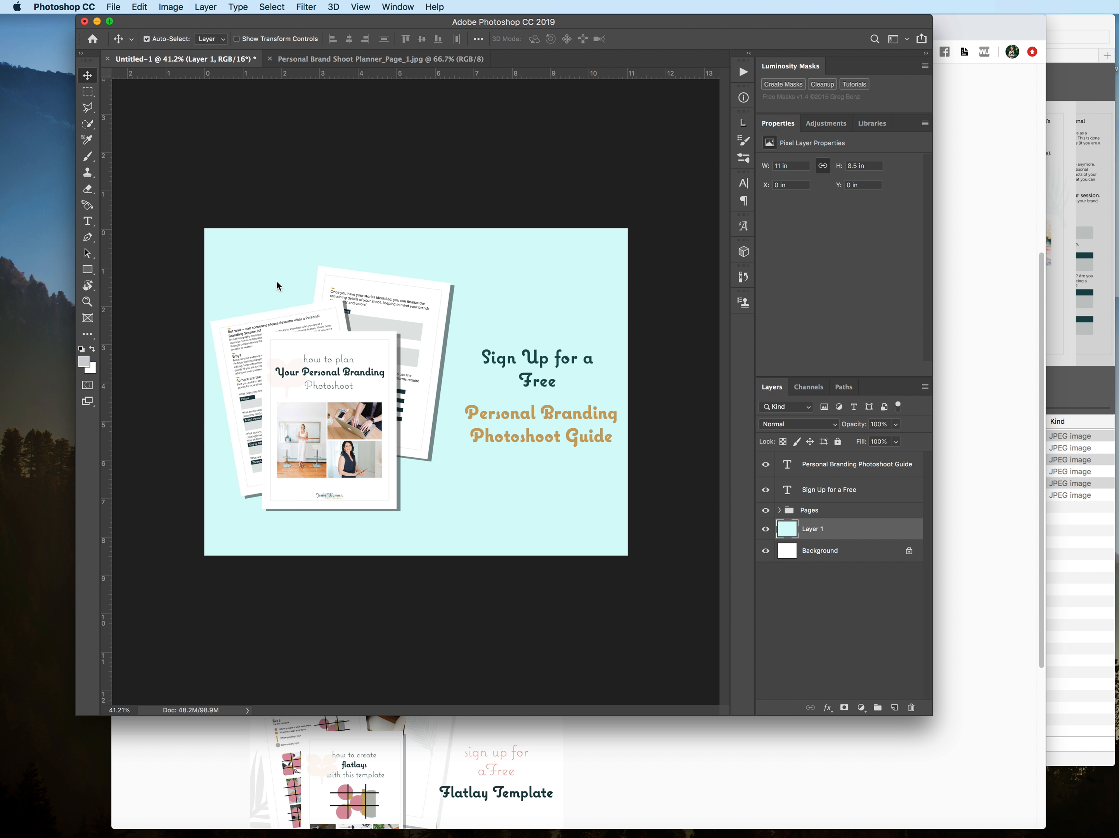
left_click_drag(203, 231, 597, 246)
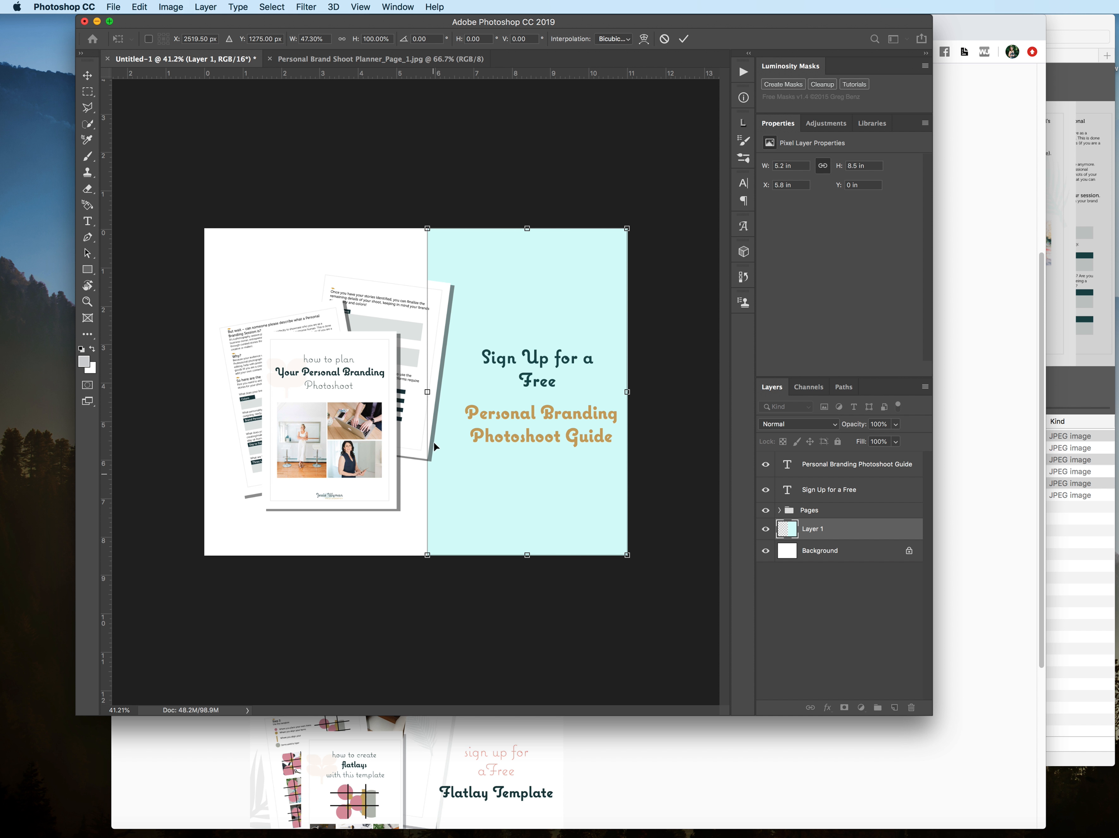
left_click_drag(427, 391, 457, 402)
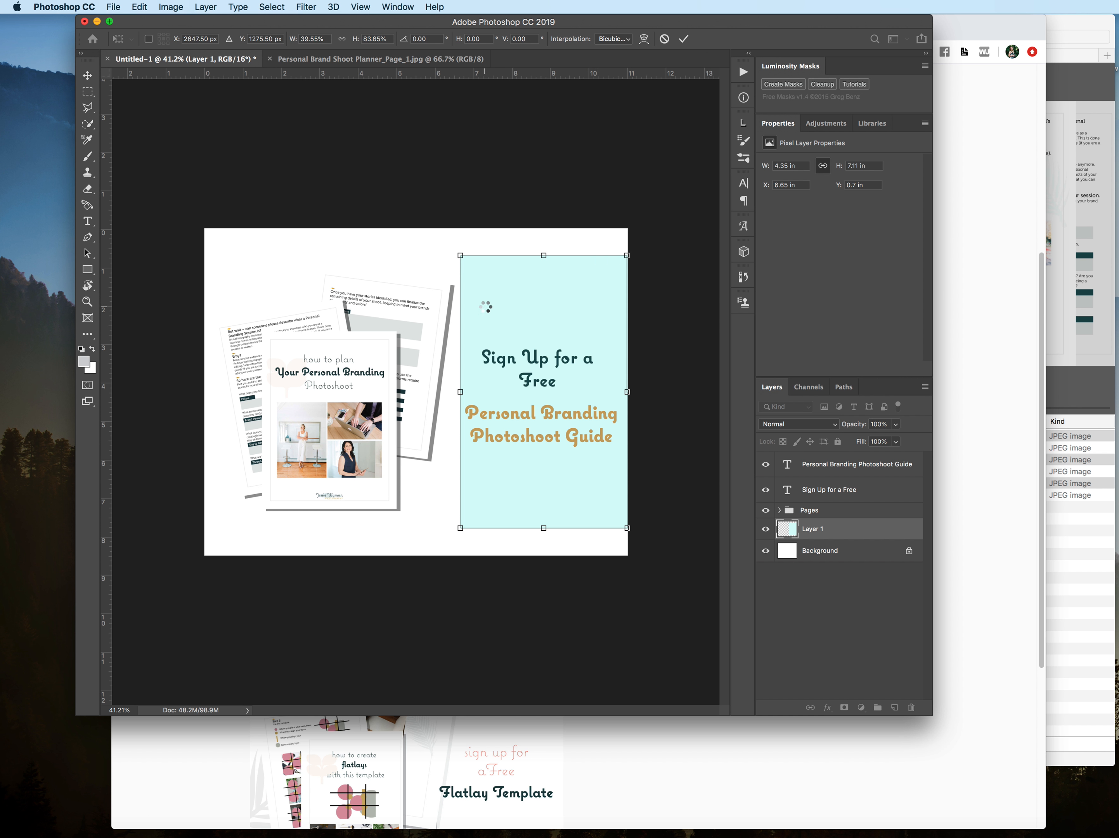
key("Return")
Step: Stretch the aqua panel over the canvas's full height and widen it leftward to about 4.6 in, starting at X 6.4 in
key("ctrl+t")
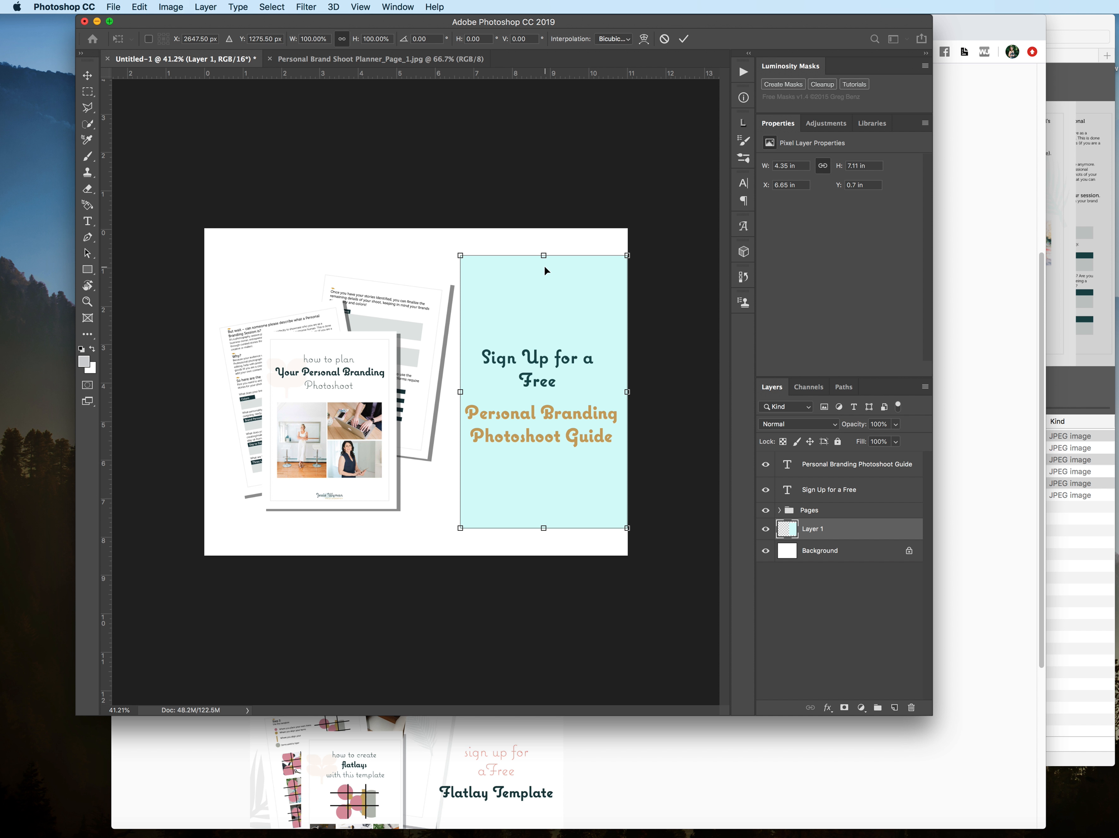
left_click_drag(543, 253, 545, 229)
left_click_drag(546, 528, 544, 561)
left_click_drag(462, 399, 450, 396)
key("Return")
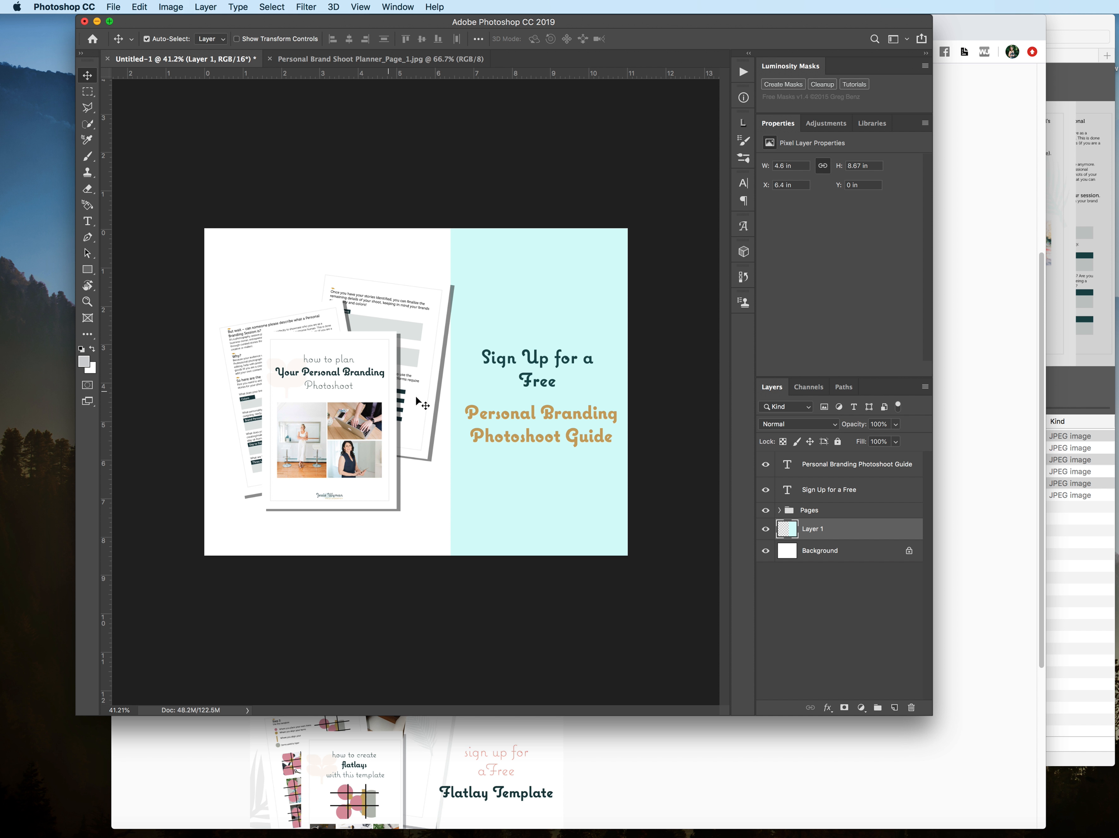
Step: Nudge all three planner pages together slightly left, clear of the aqua panel, and collapse the Pages group
left_click(422, 384)
left_click(345, 440, "shift")
left_click(386, 335, "shift")
left_click_drag(412, 318, 407, 320)
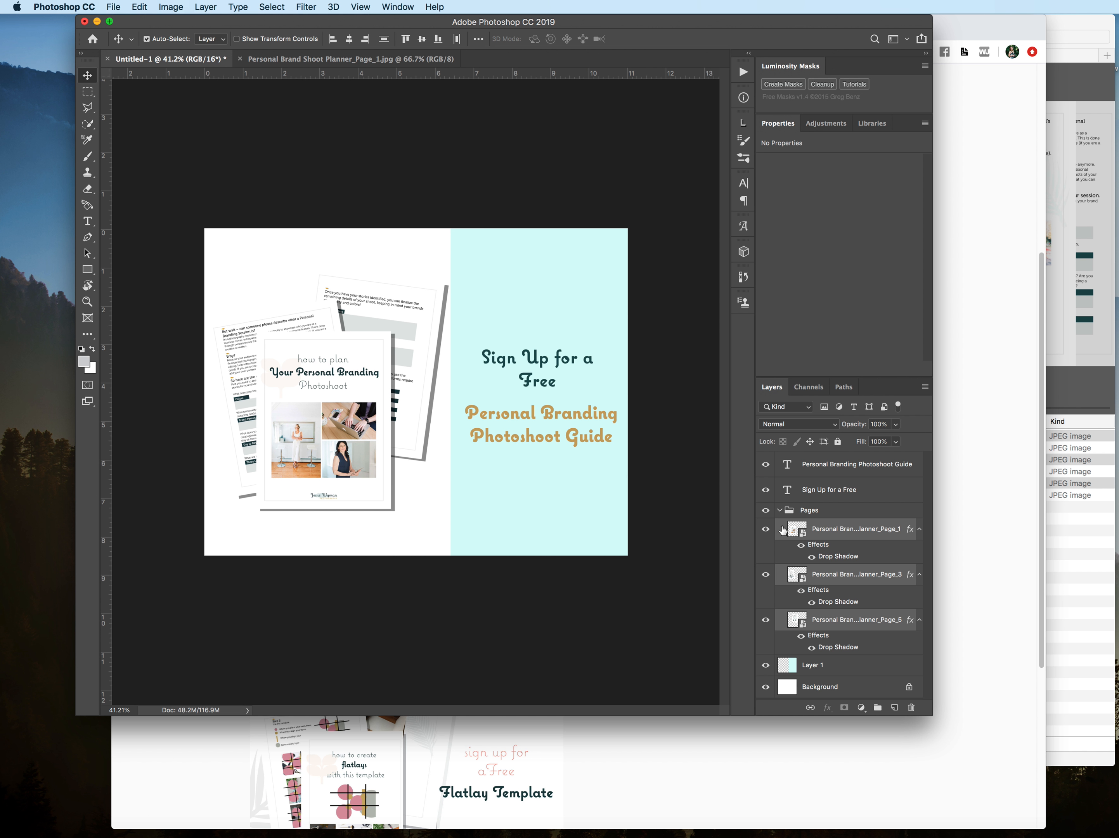
left_click(780, 511)
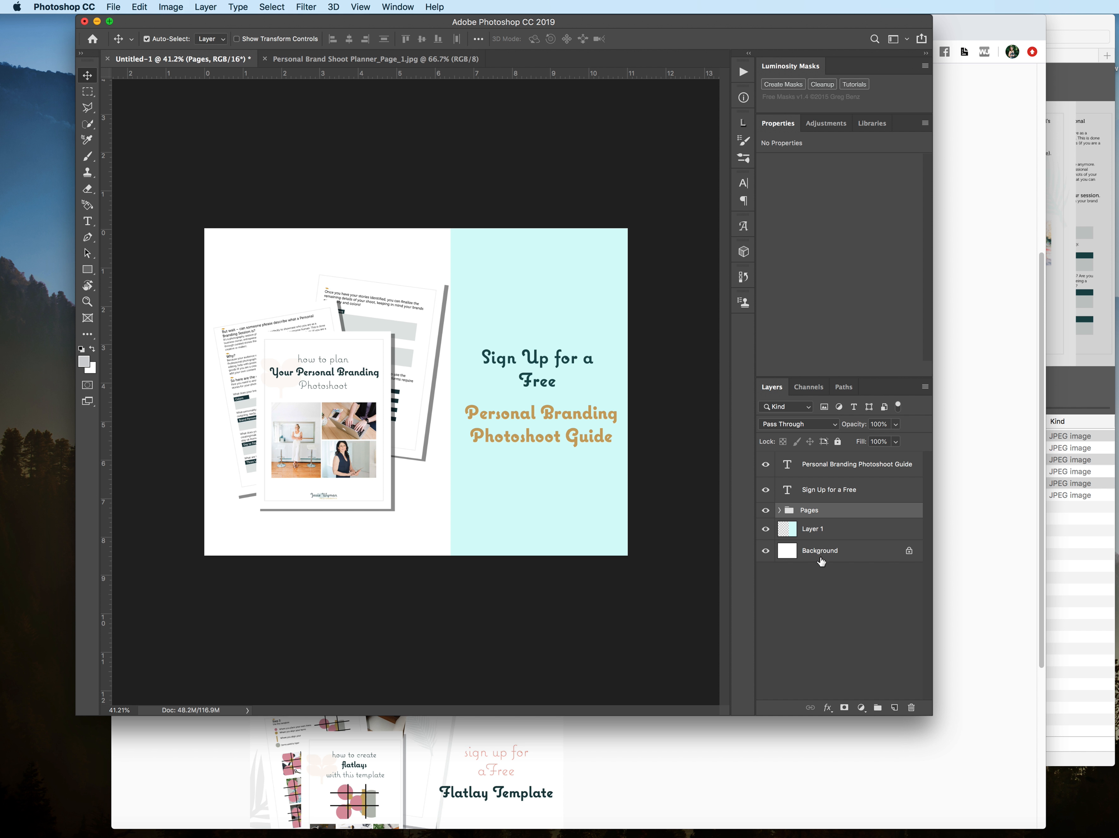
Step: Flatten the mockup document into a single Background layer
left_click(119, 6)
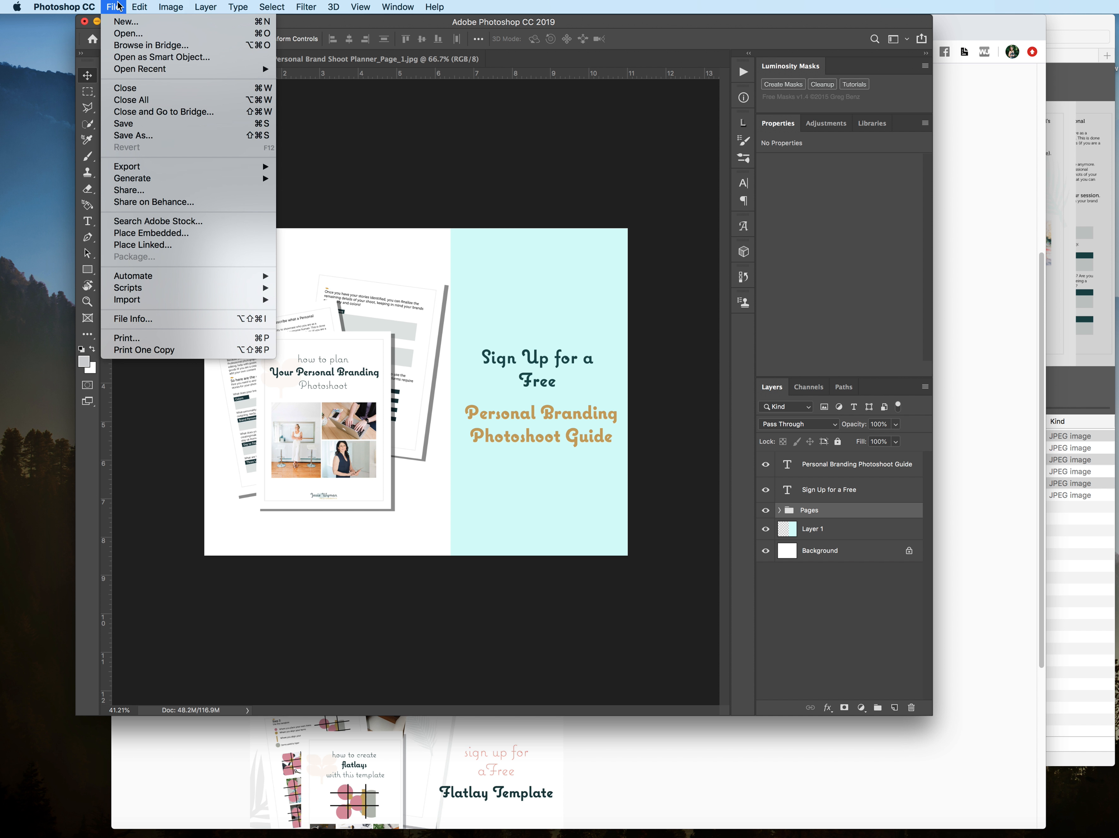
left_click(102, 6)
right_click(828, 555)
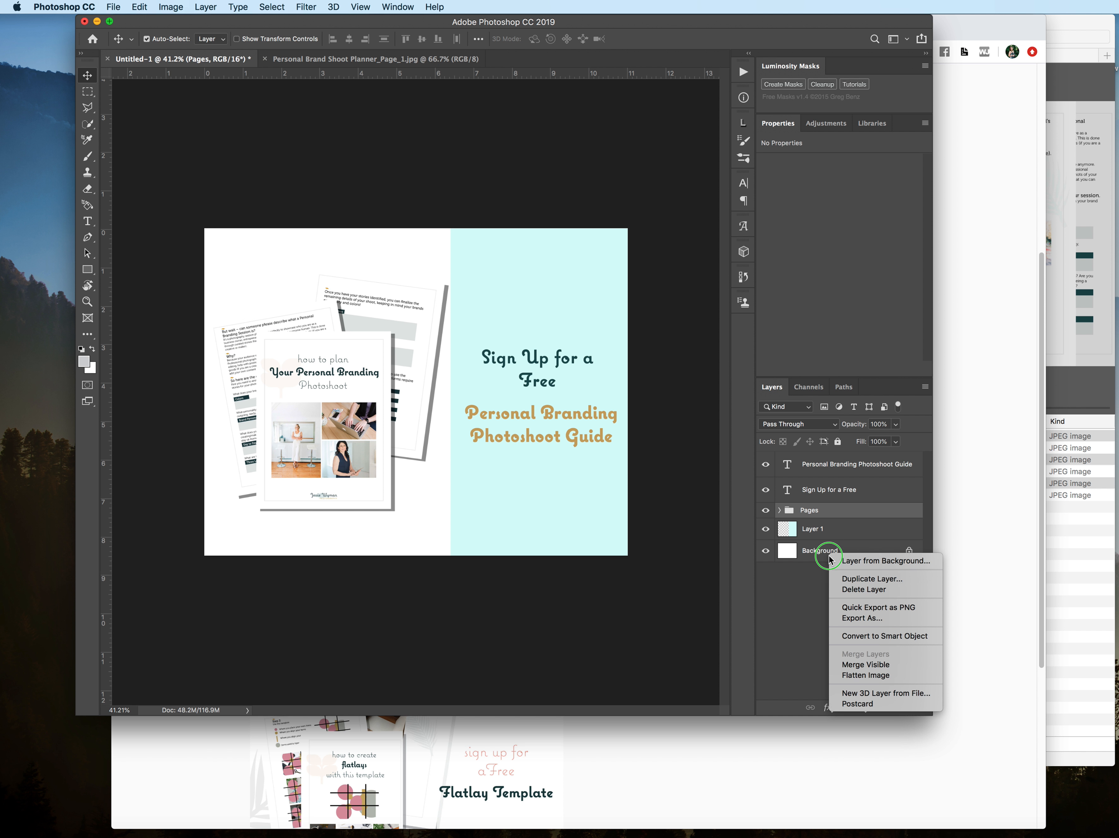
left_click(857, 679)
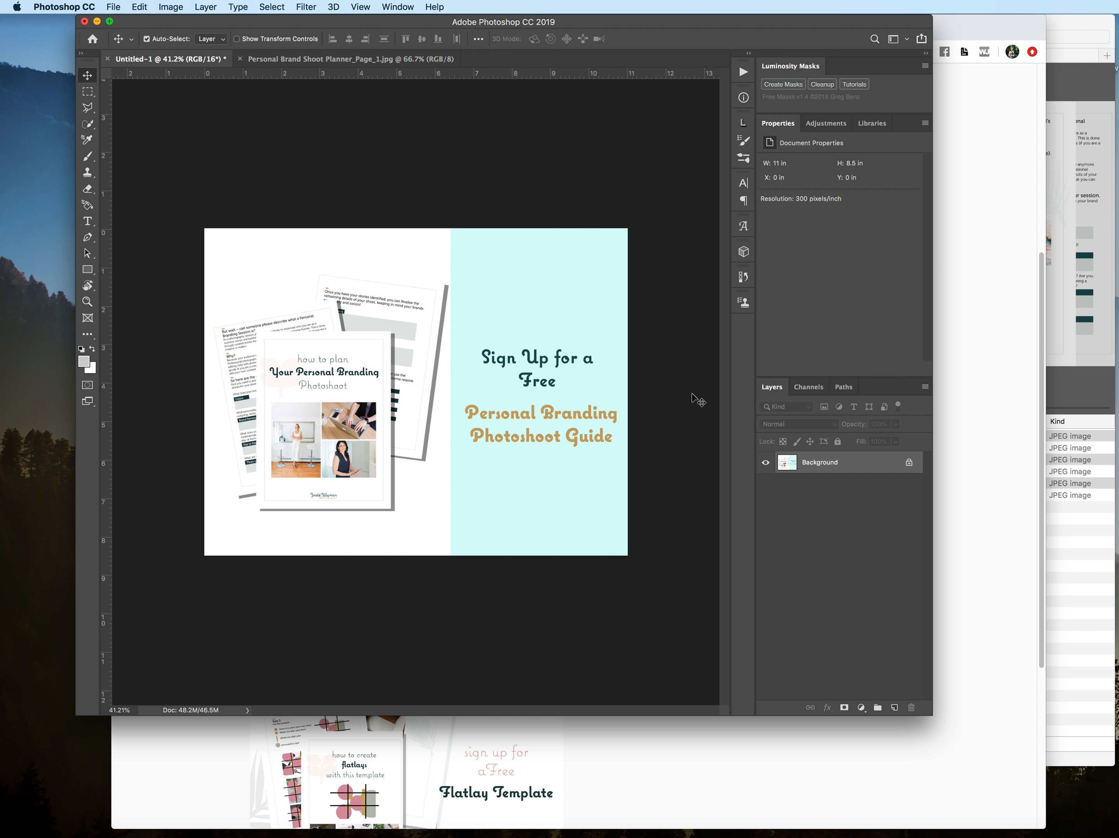
Step: Set up an Export As of the flattened graphic in PNG format and proceed to choosing the save location
left_click(114, 7)
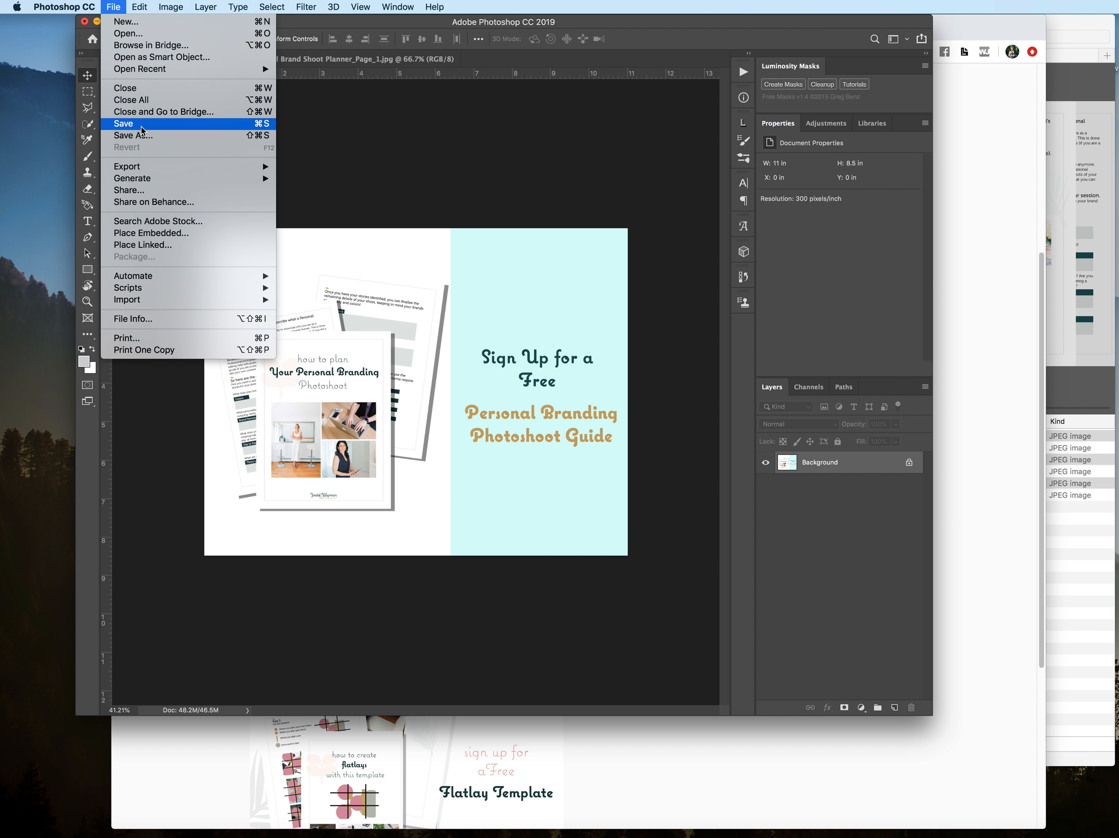
mouse_move(154, 172)
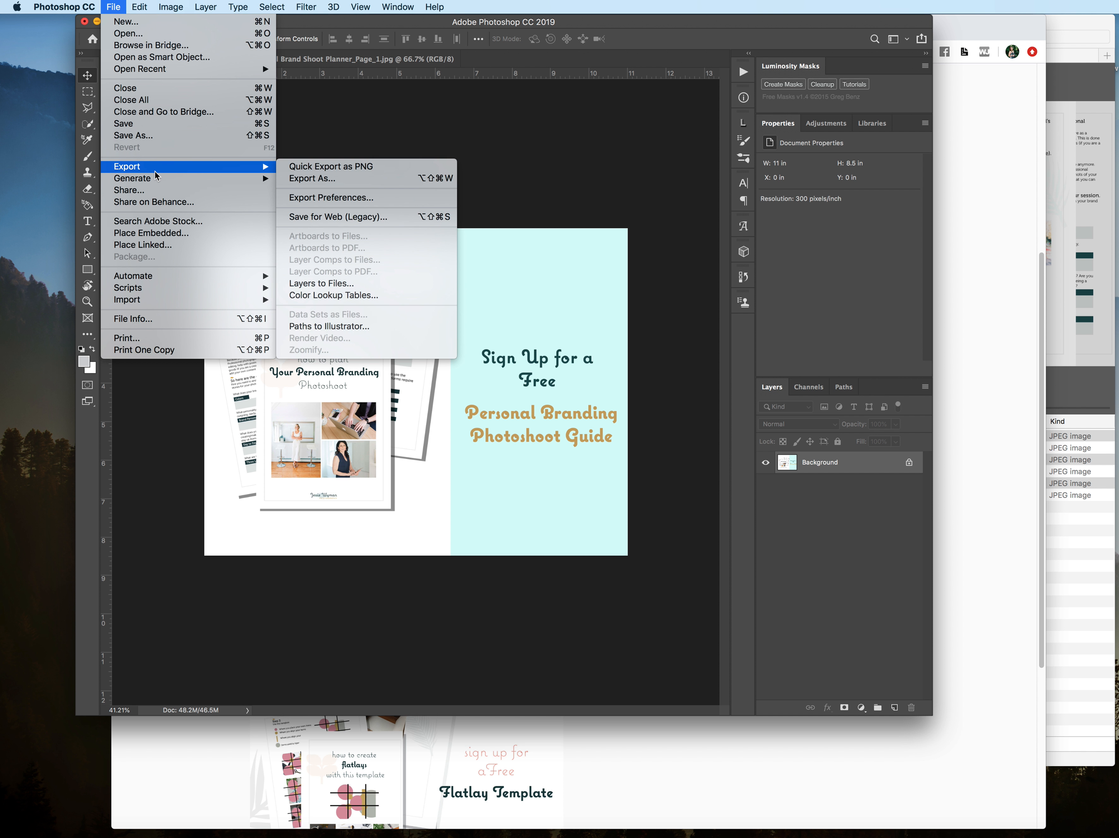
left_click(378, 178)
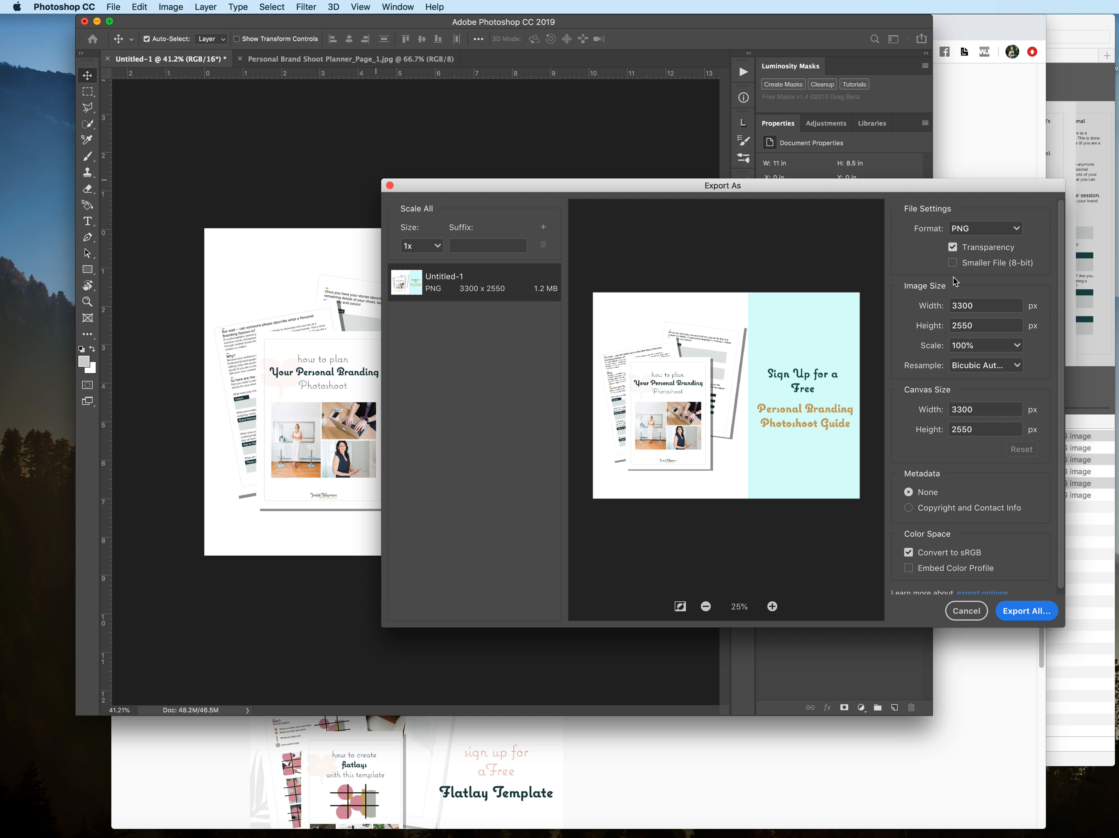
left_click(974, 235)
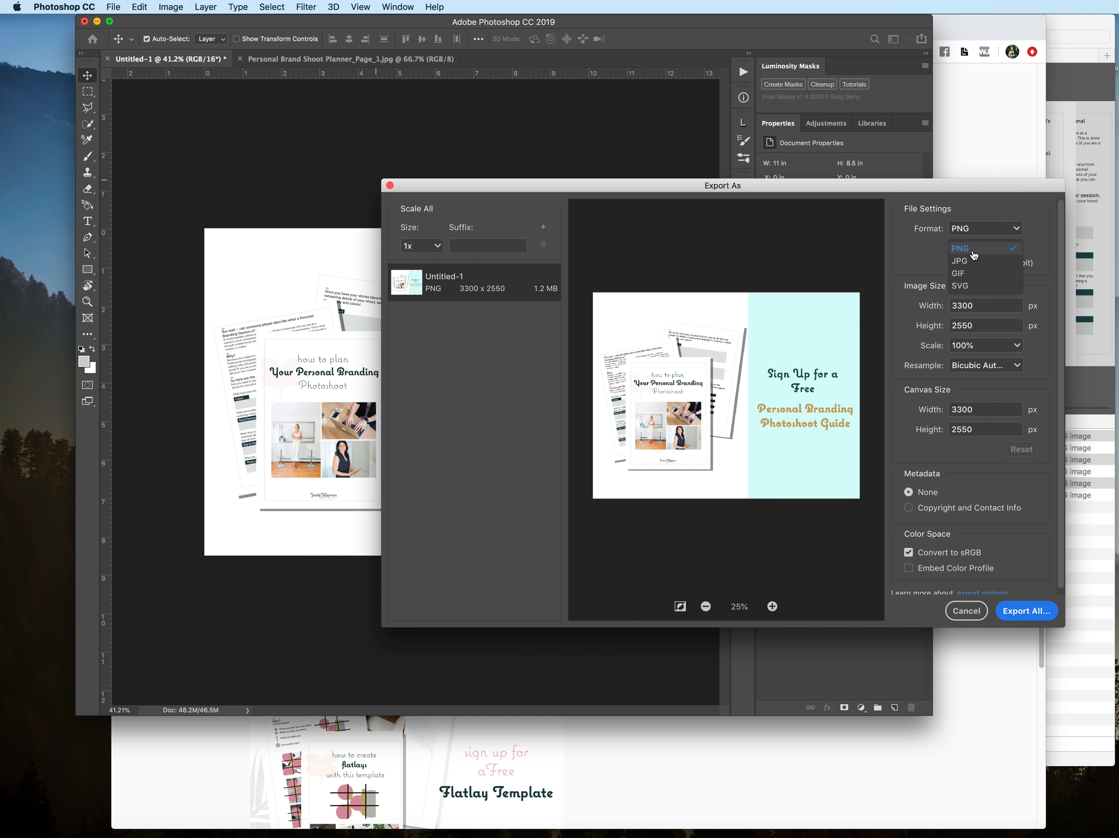
left_click(972, 251)
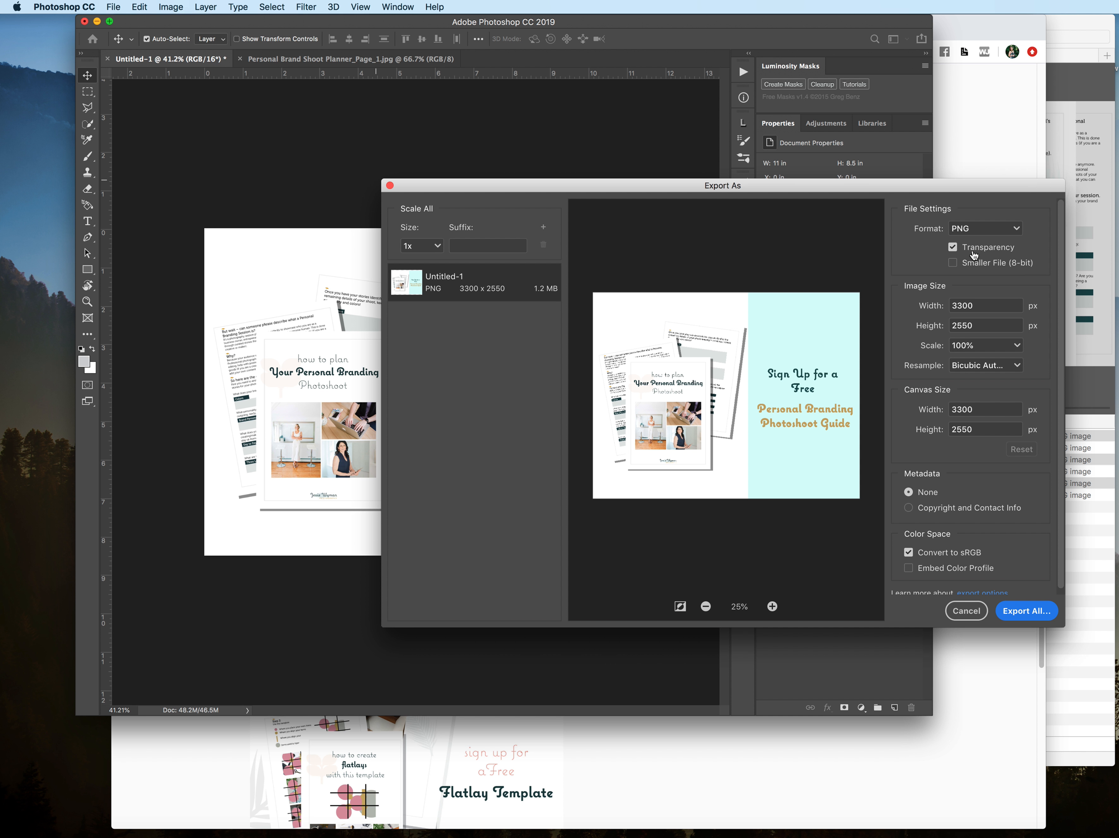
left_click(1027, 611)
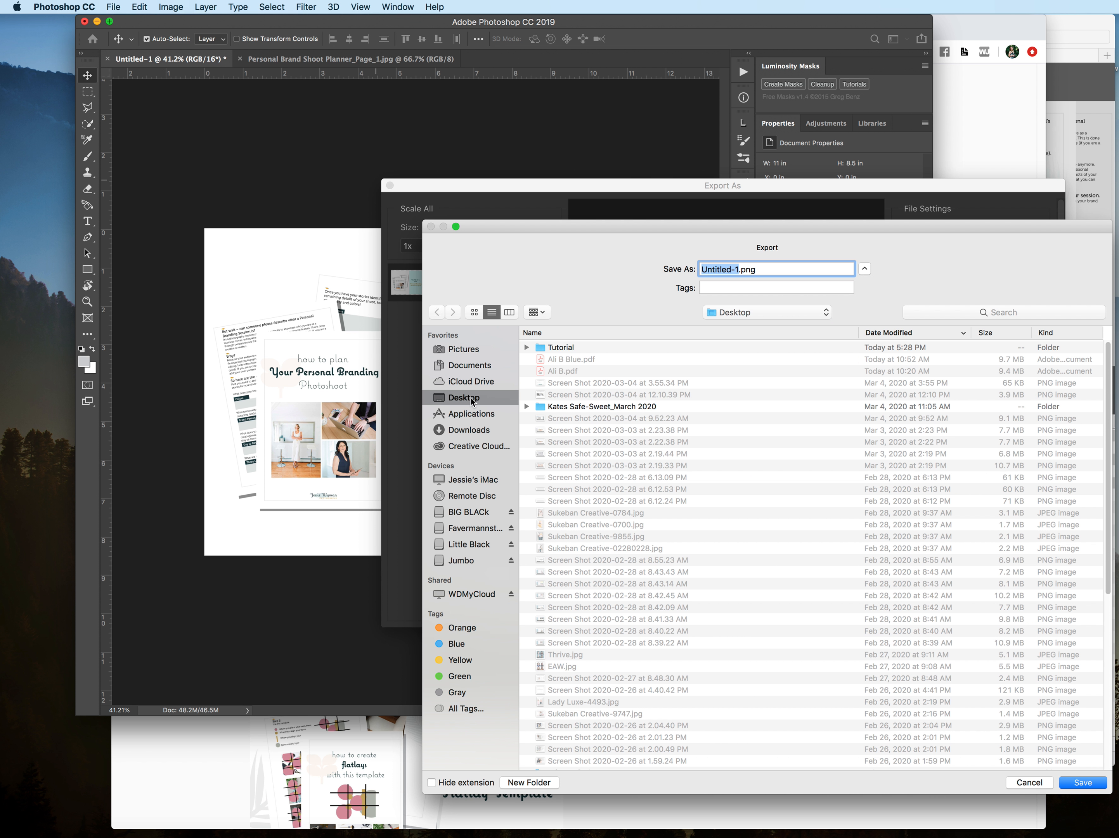
Step: Save the exported PNG as CoverImage in the Tutorial folder on the Desktop
double_click(550, 350)
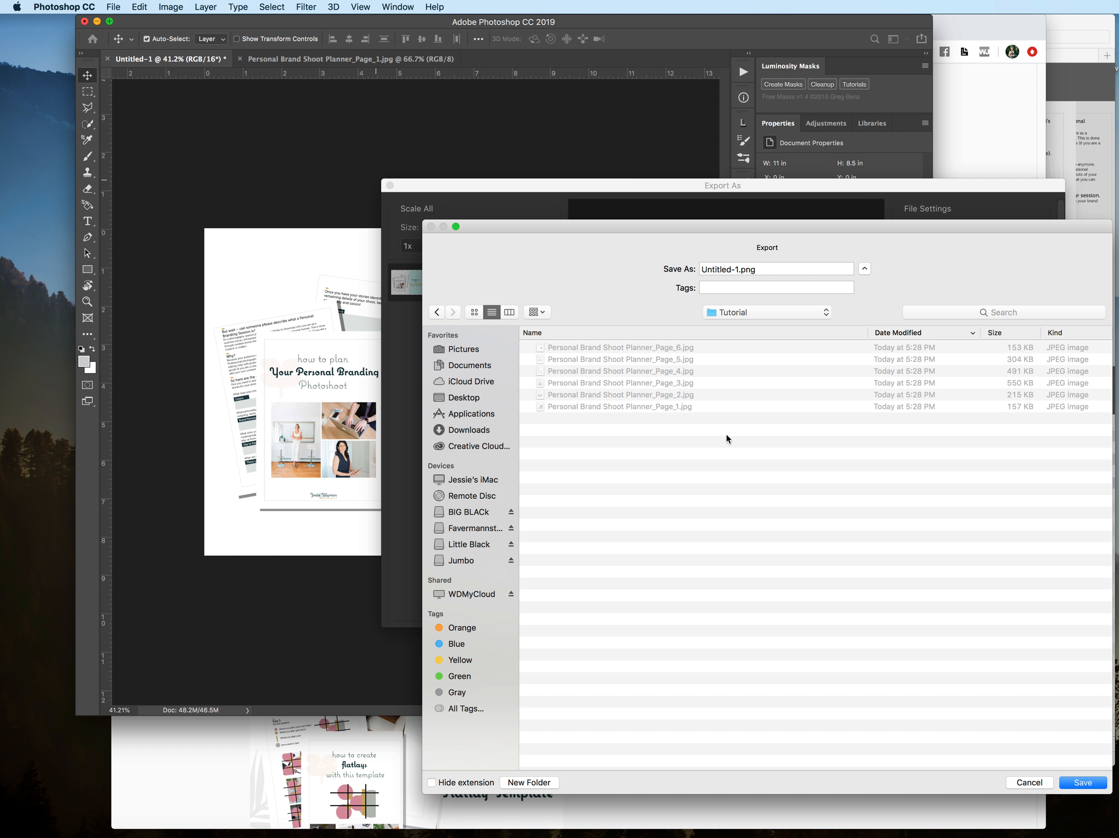
left_click_drag(741, 268, 695, 266)
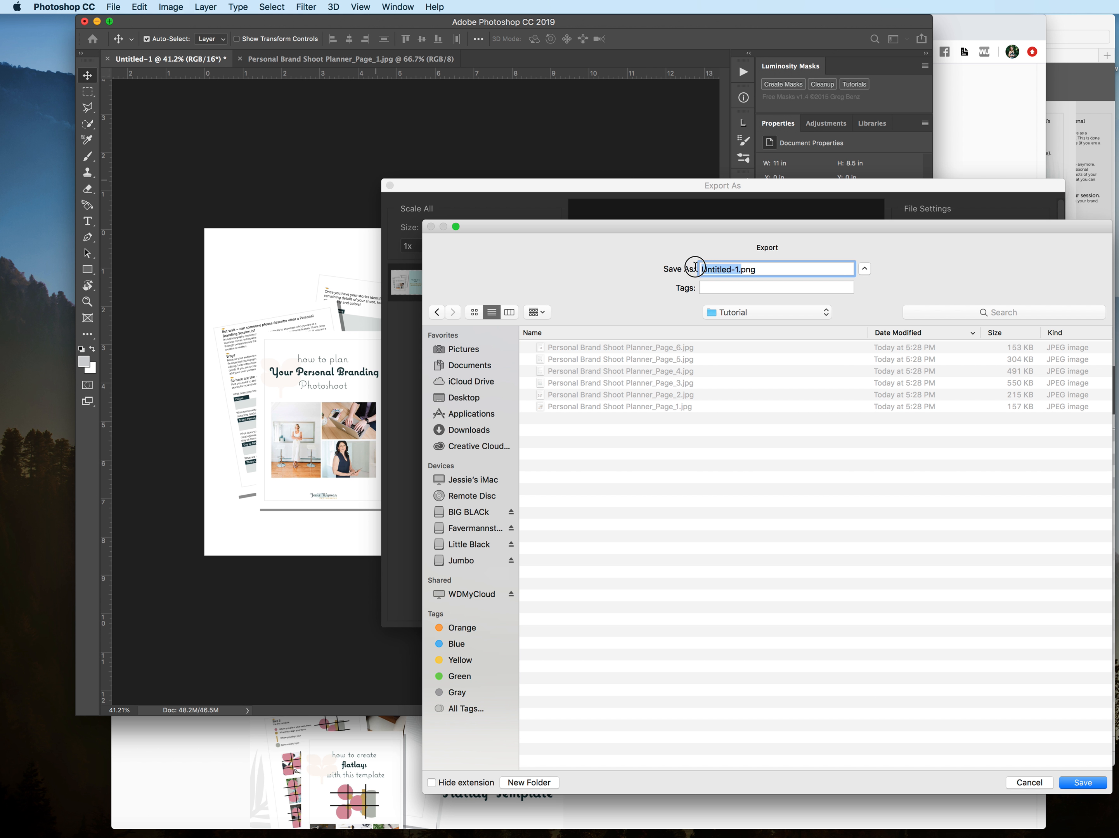
type("CoverImage.")
key("Return")
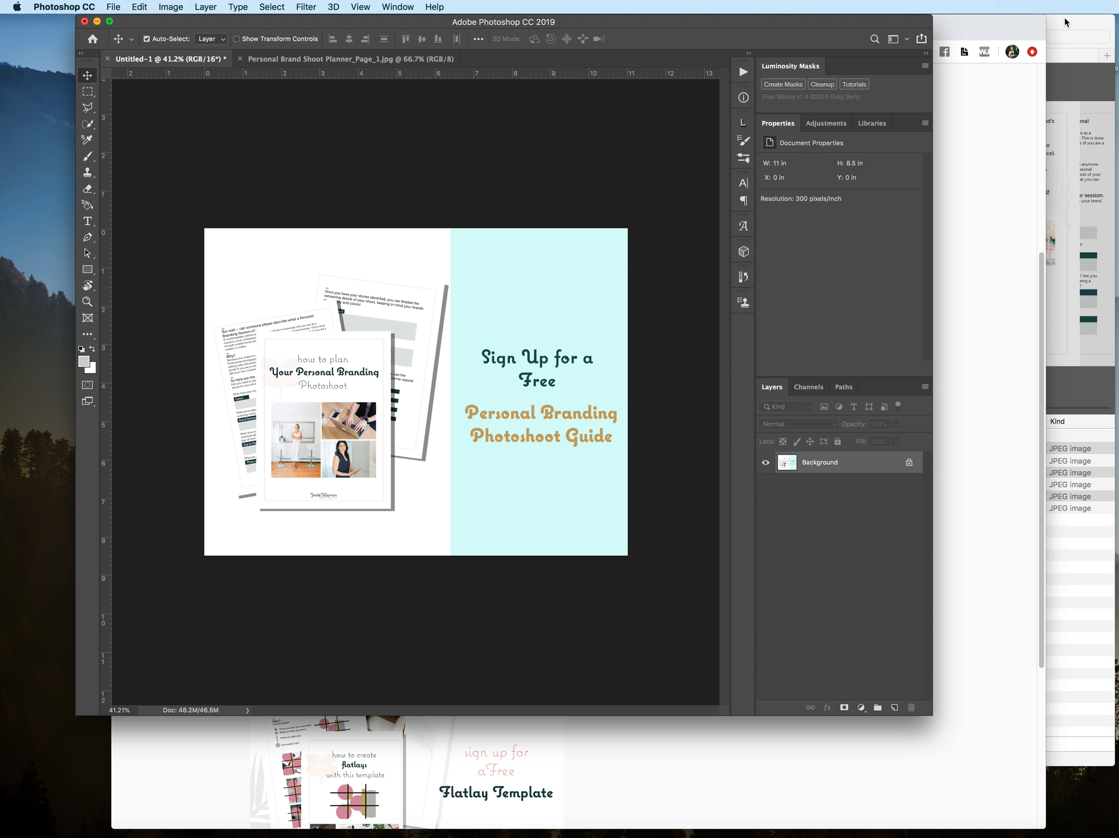
Step: Open CoverImage.png from the Tutorial folder in Preview and inspect the exported graphic
left_click(1064, 21)
left_click(384, 439)
double_click(384, 439)
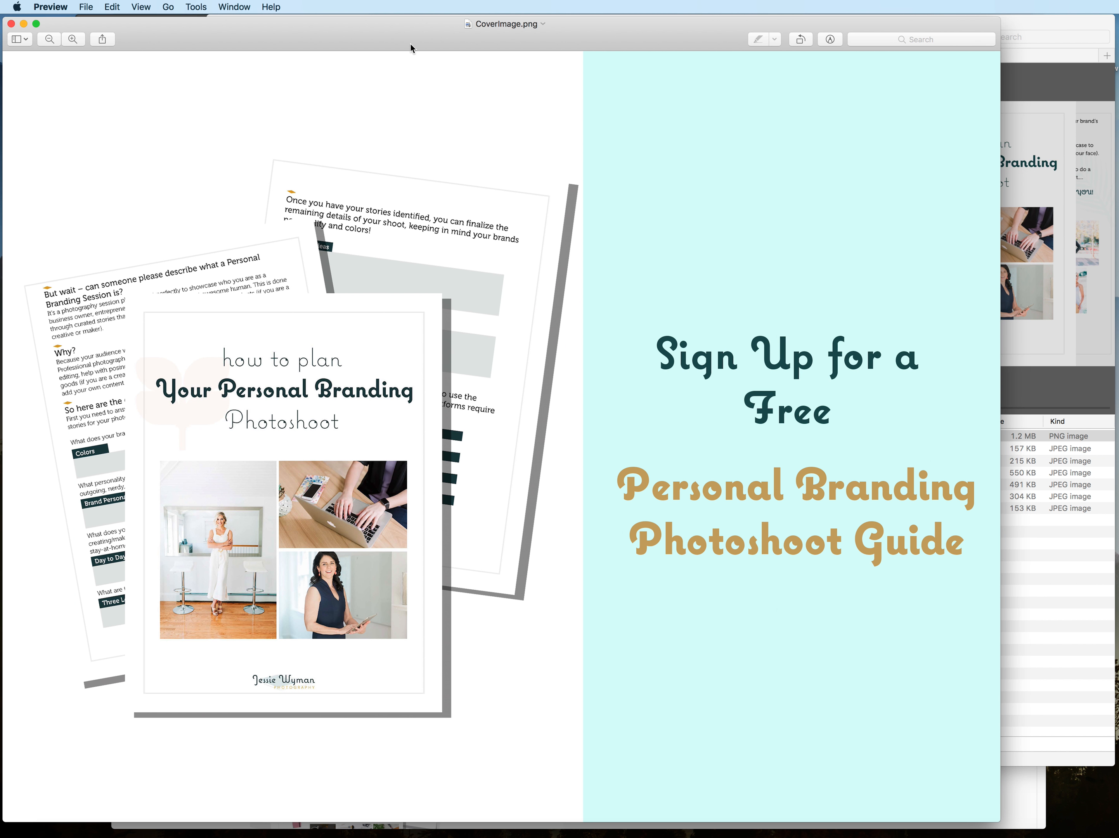
left_click_drag(396, 26, 460, 8)
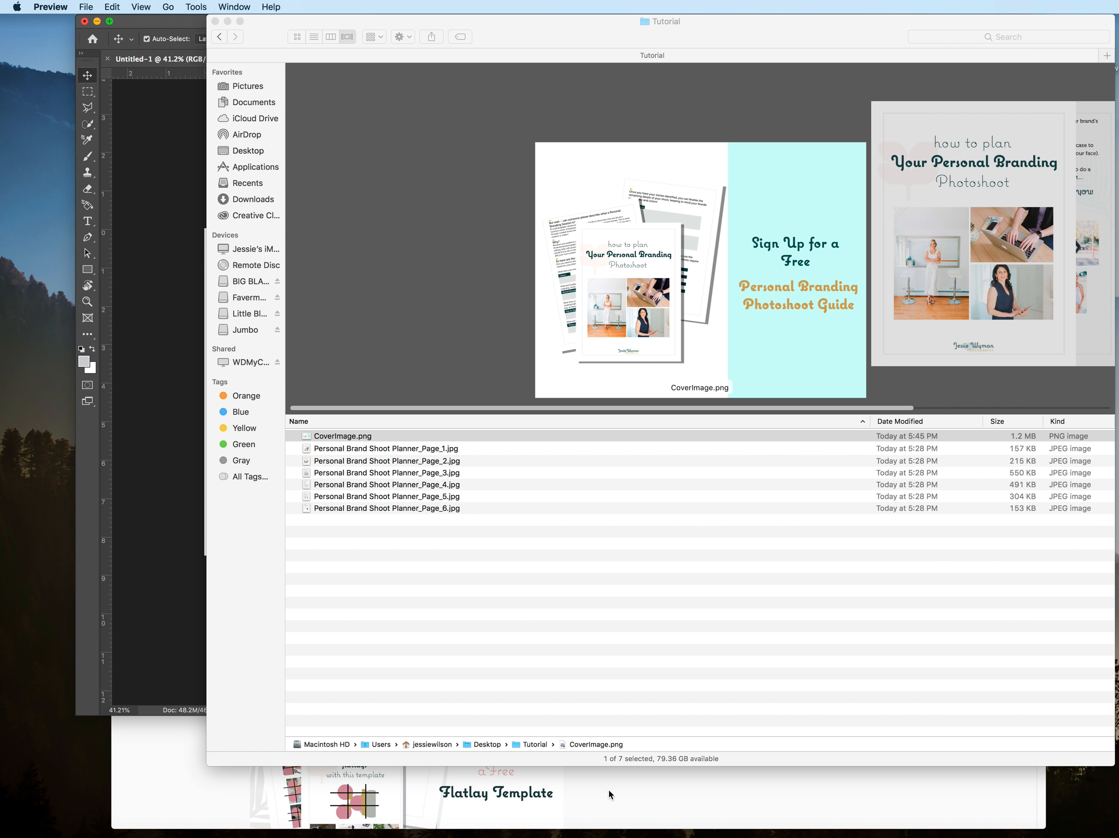
Step: Switch to Chrome and open the Personal Branding Photoshoot Guide freebie's landing page, viewing its sign-up form
left_click(609, 791)
scroll(731, 478, "up", 4)
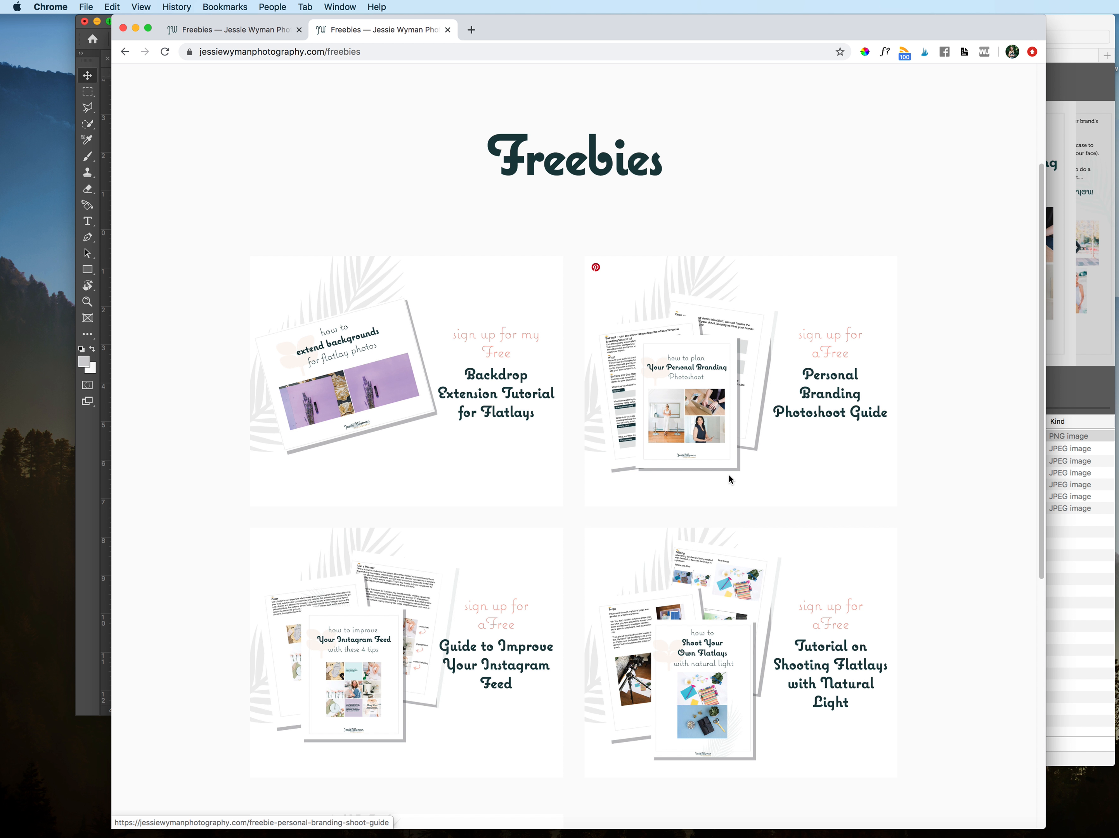
left_click(755, 439)
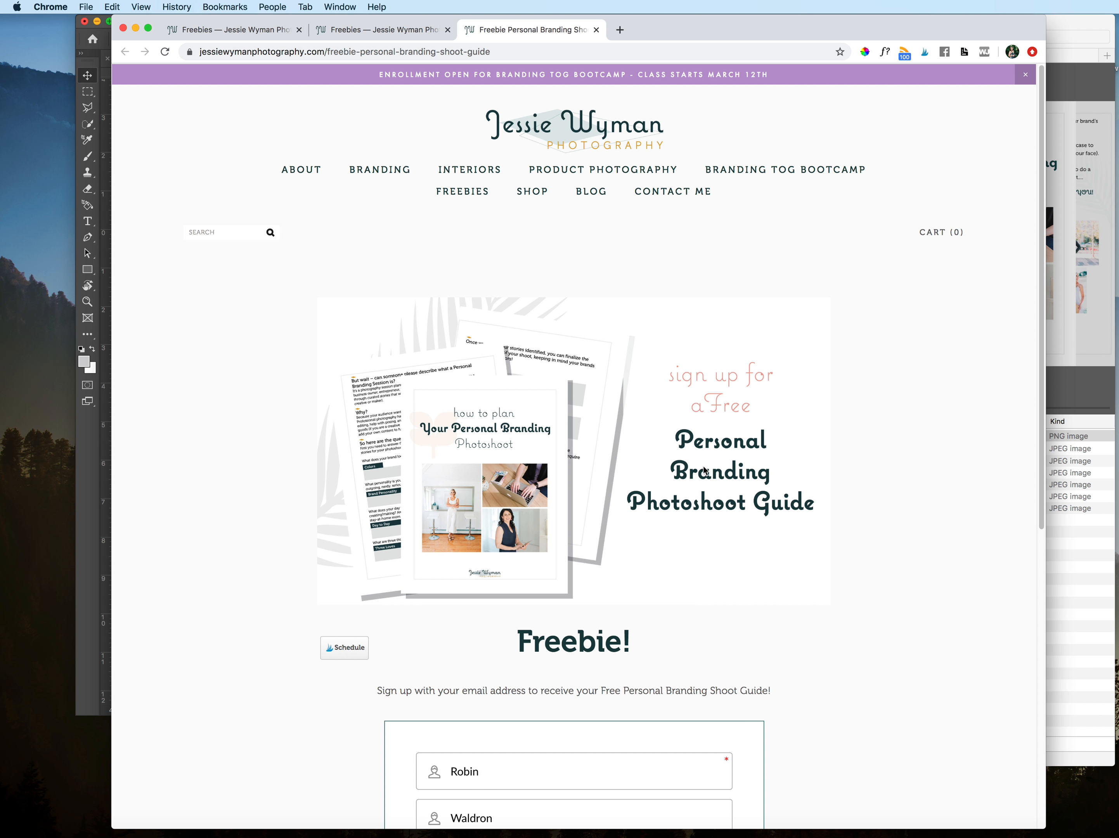
scroll(693, 487, "down", 2)
scroll(693, 486, "down", 4)
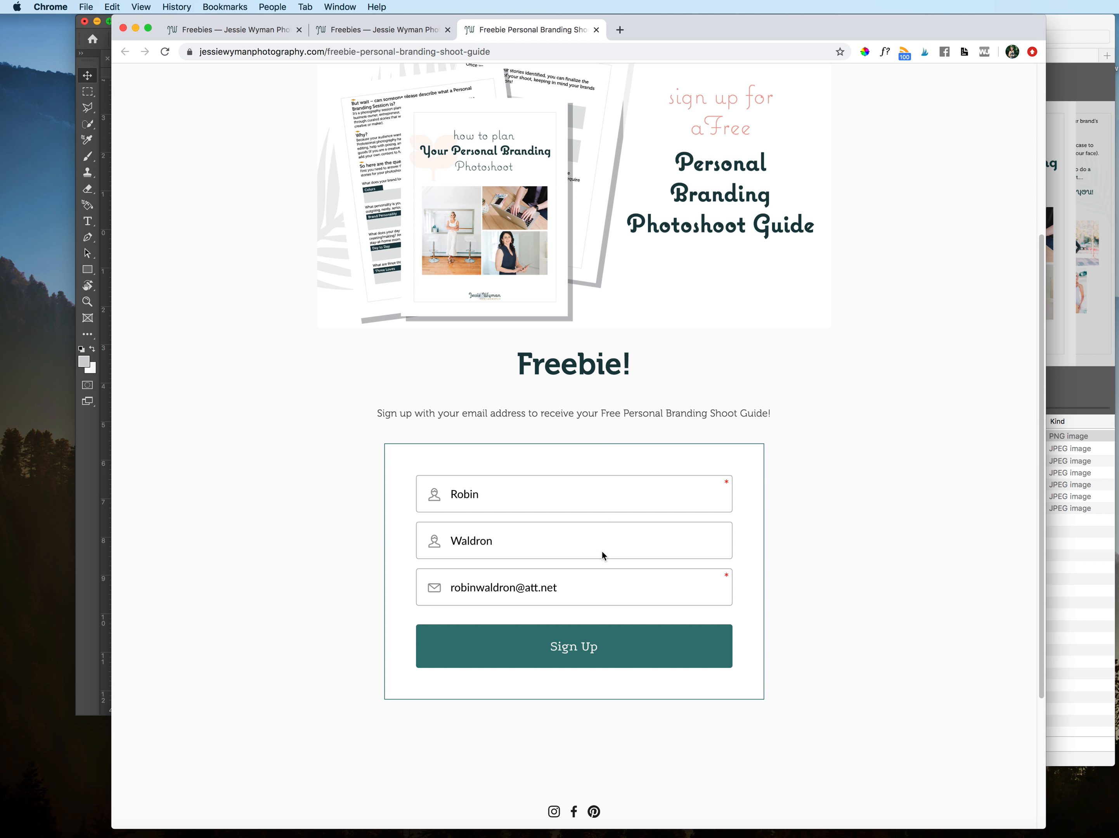
Step: Clear the prefilled first name, last name and e-mail address from the sign-up form
left_click_drag(527, 549, 449, 537)
key("BackSpace")
left_click_drag(500, 495, 446, 495)
key("BackSpace")
left_click_drag(575, 591, 449, 586)
key("BackSpace")
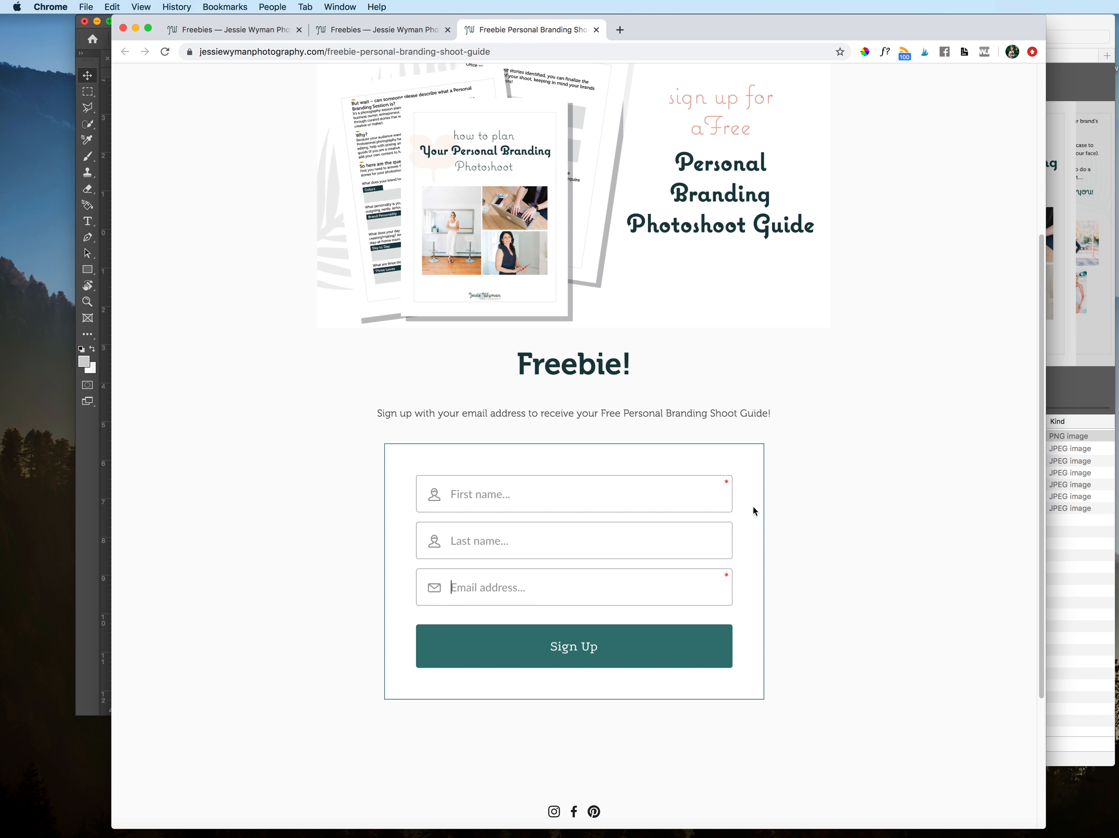
Step: Examine the landing page's cover graphic together with its empty sign-up form
scroll(853, 523, "up", 2)
scroll(853, 523, "up", 4)
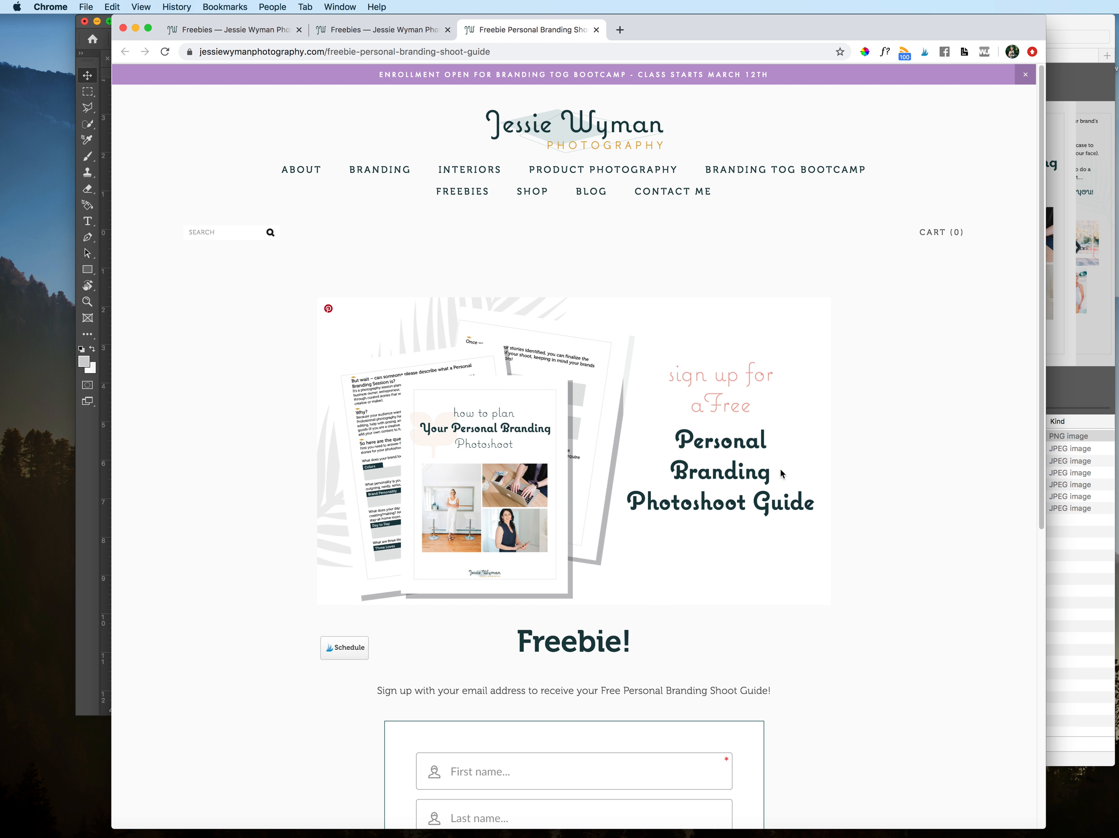
scroll(640, 470, "down", 2)
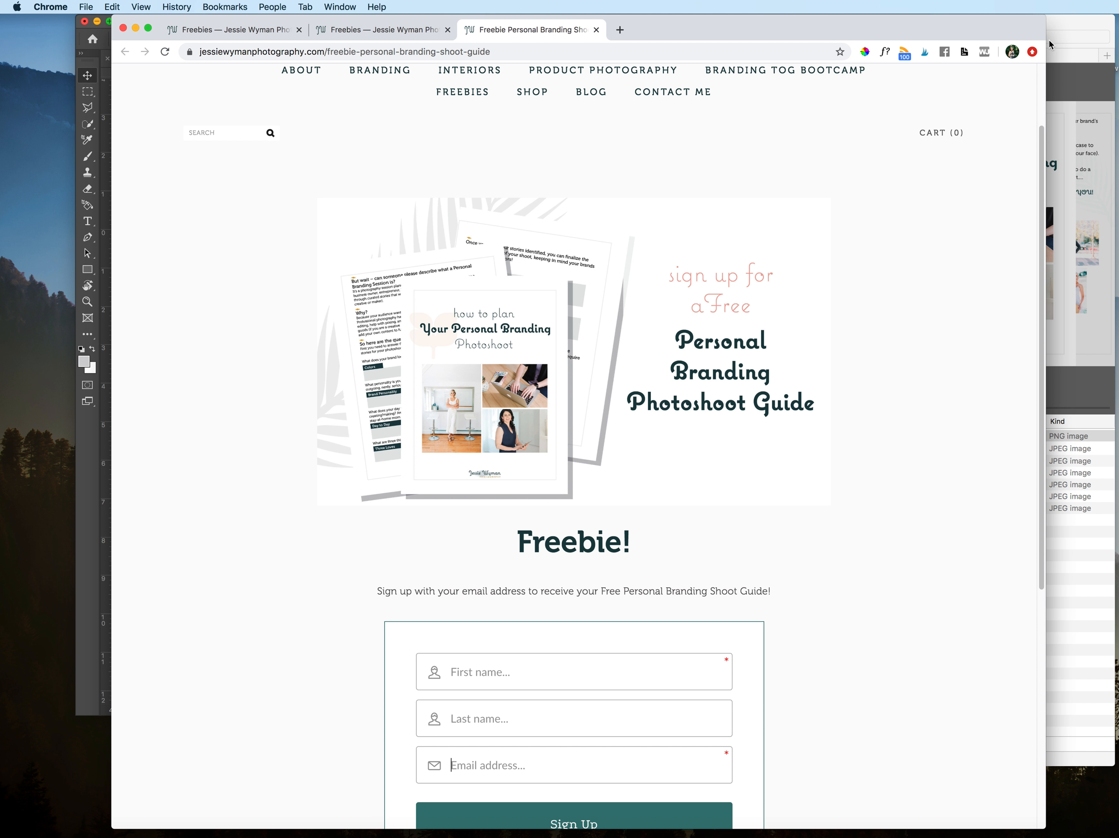
scroll(606, 570, "down", 4)
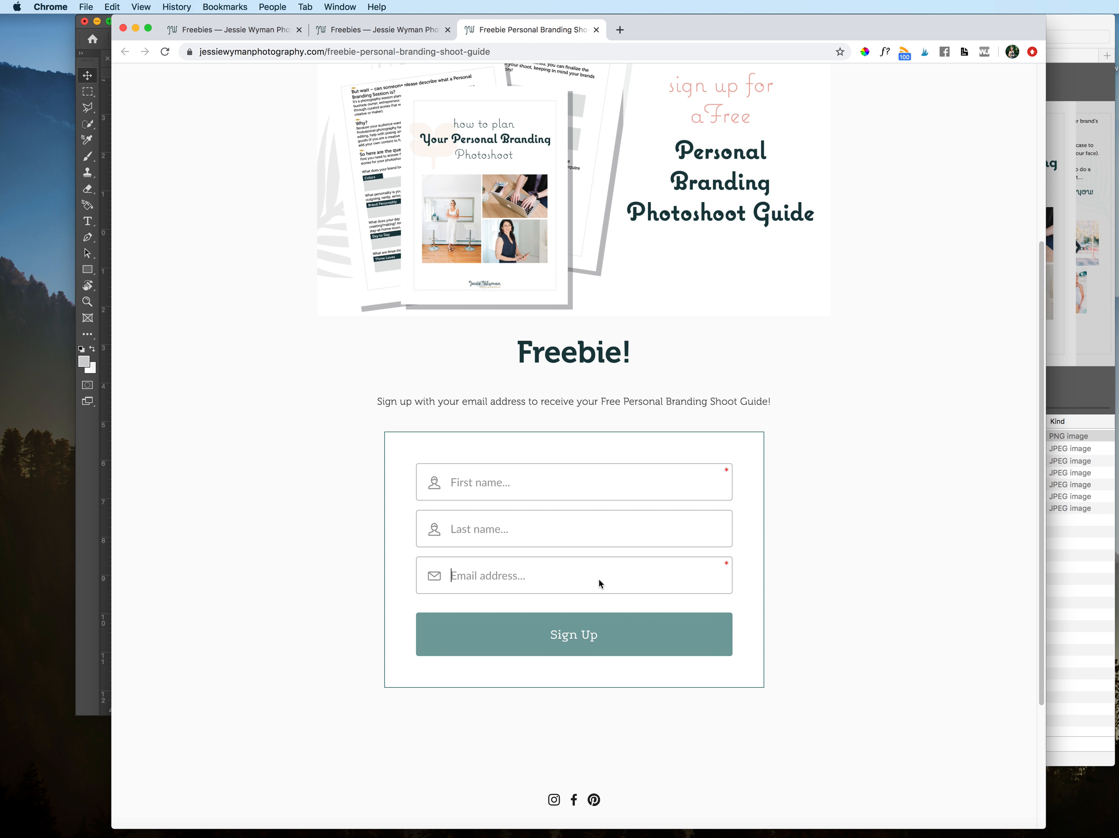
Step: Switch to Acrobat to browse Personal Brand Shoot Planner.pdf and return to the guide's landing page in Chrome
left_click(810, 835)
scroll(654, 406, "down", 20)
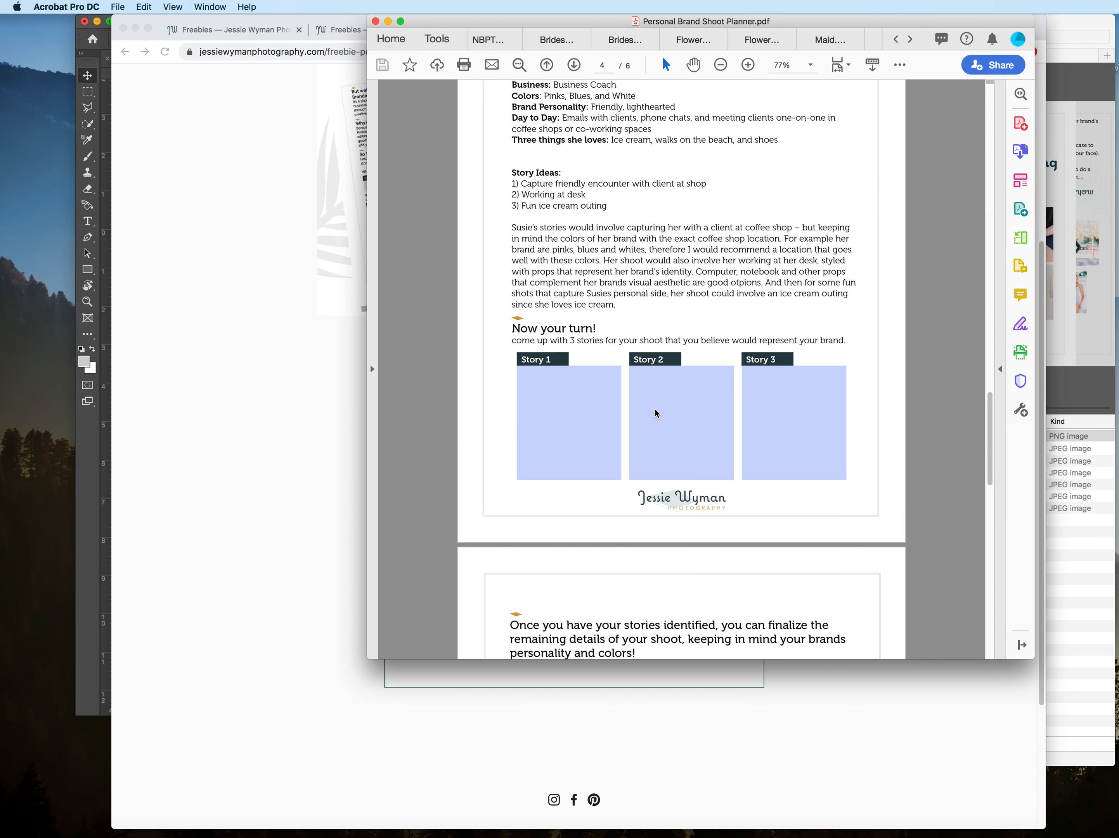
scroll(654, 412, "down", 15)
left_click(247, 480)
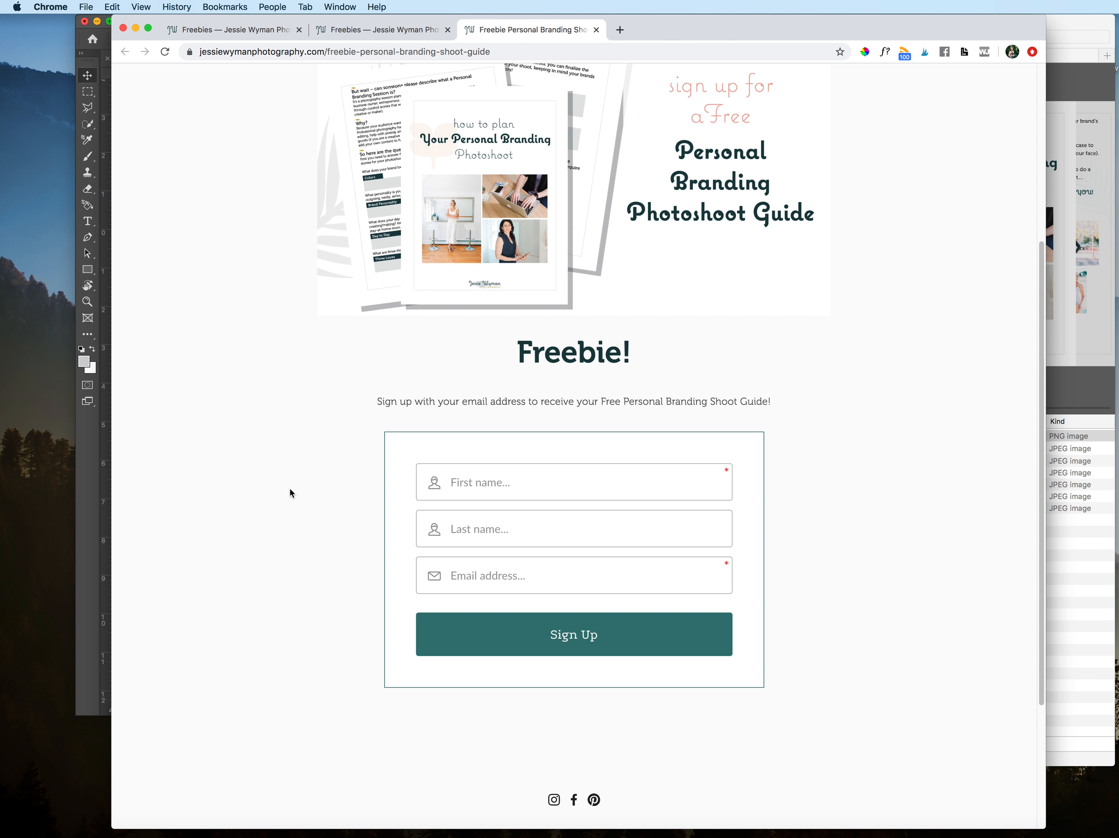
scroll(290, 493, "up", 5)
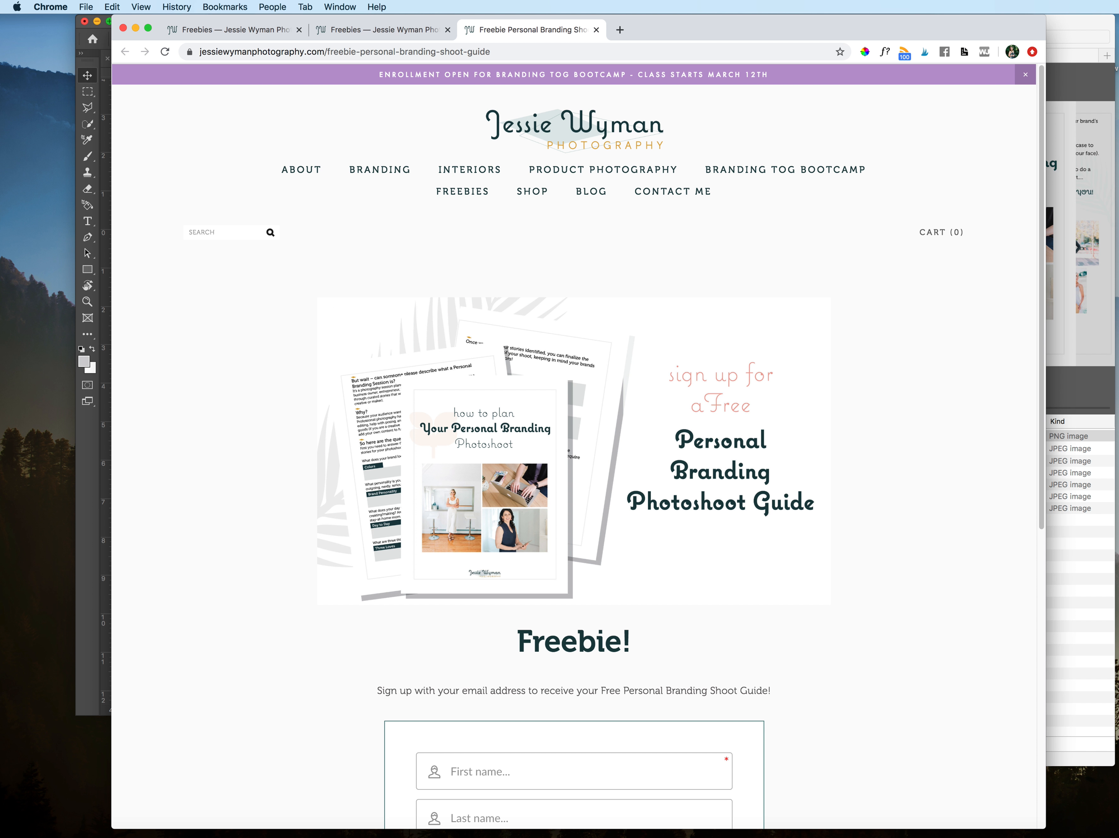